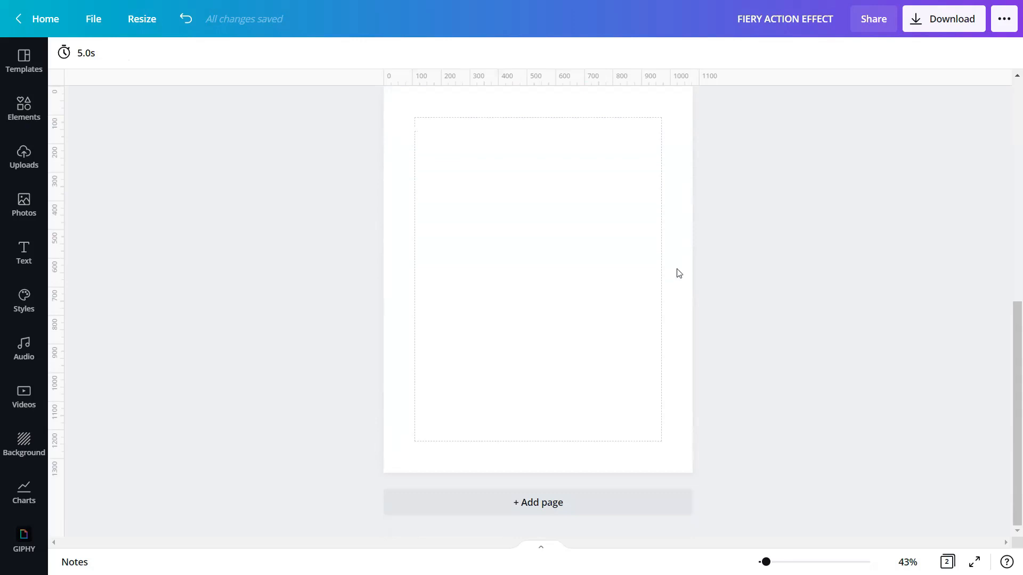
Step: Show the uploaded images in the Uploads panel beside the blank second poster page
{"action": "left_click", "coordinate": [14, 161]}
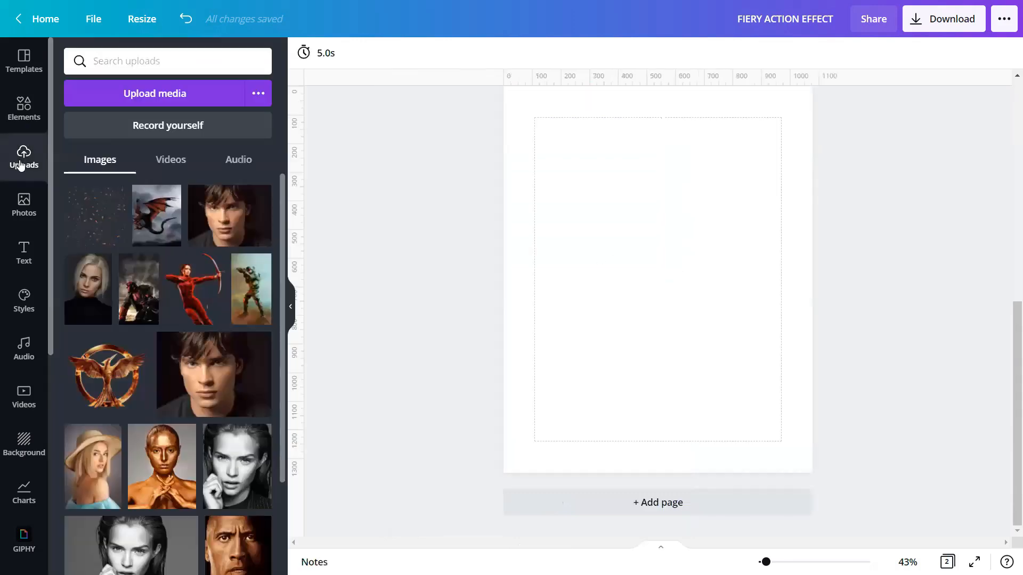
Step: Add the dragon upload to page two and remove its stormy-sky background with Background Remover
{"action": "left_click", "coordinate": [142, 200]}
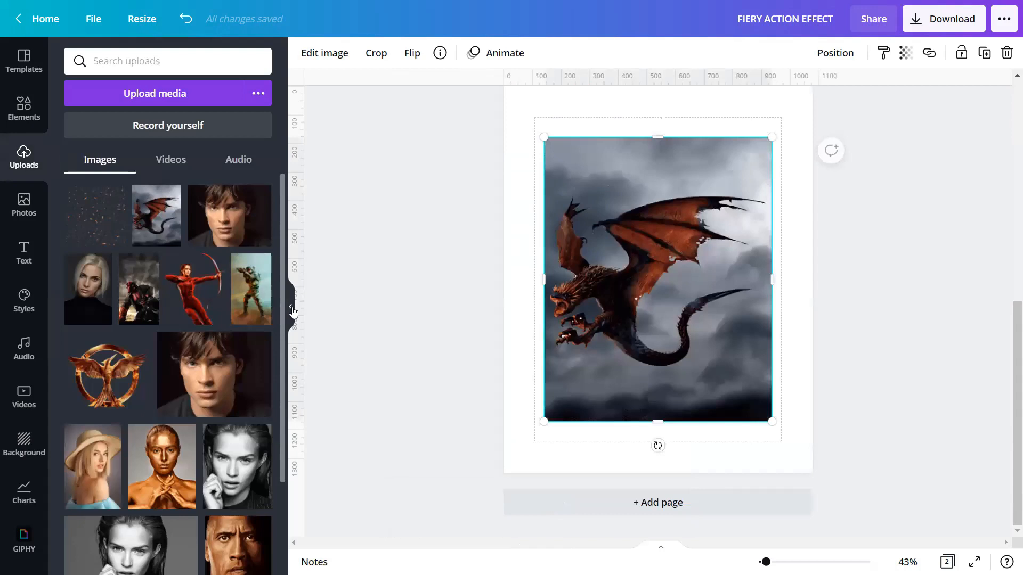
{"action": "left_click", "coordinate": [290, 306]}
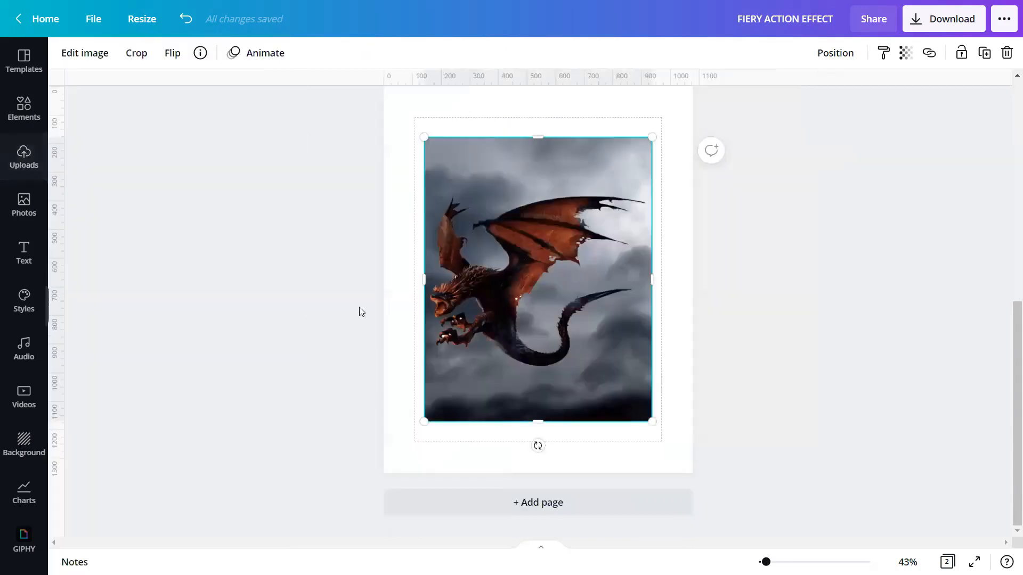
{"action": "left_click", "coordinate": [84, 52]}
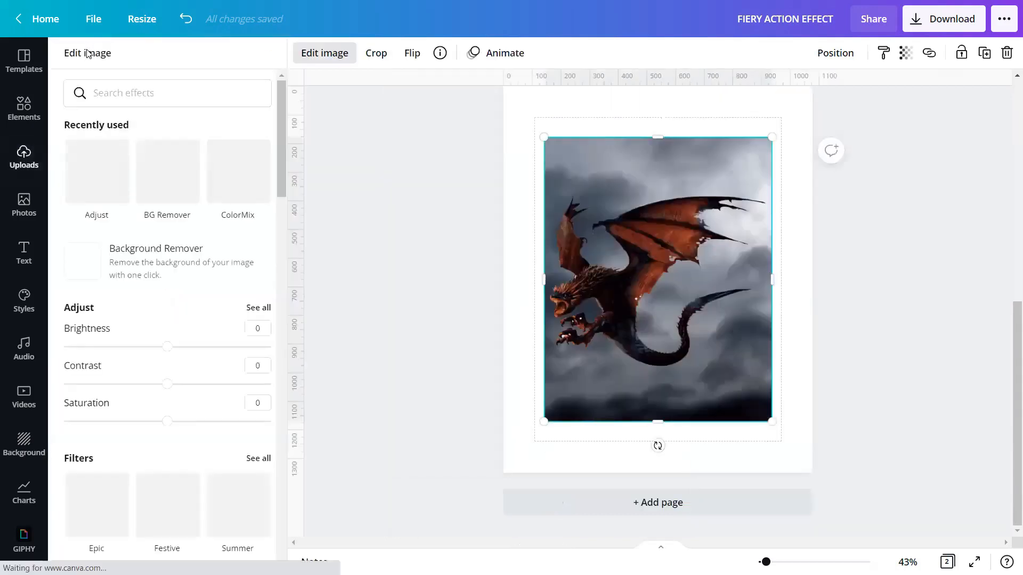
{"action": "left_click", "coordinate": [166, 268]}
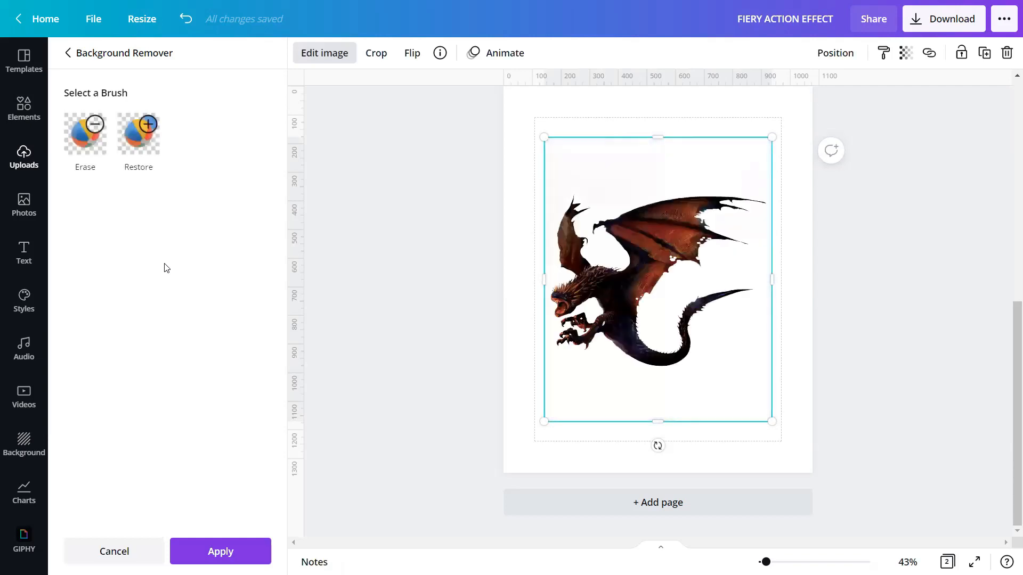
{"action": "left_click", "coordinate": [229, 553]}
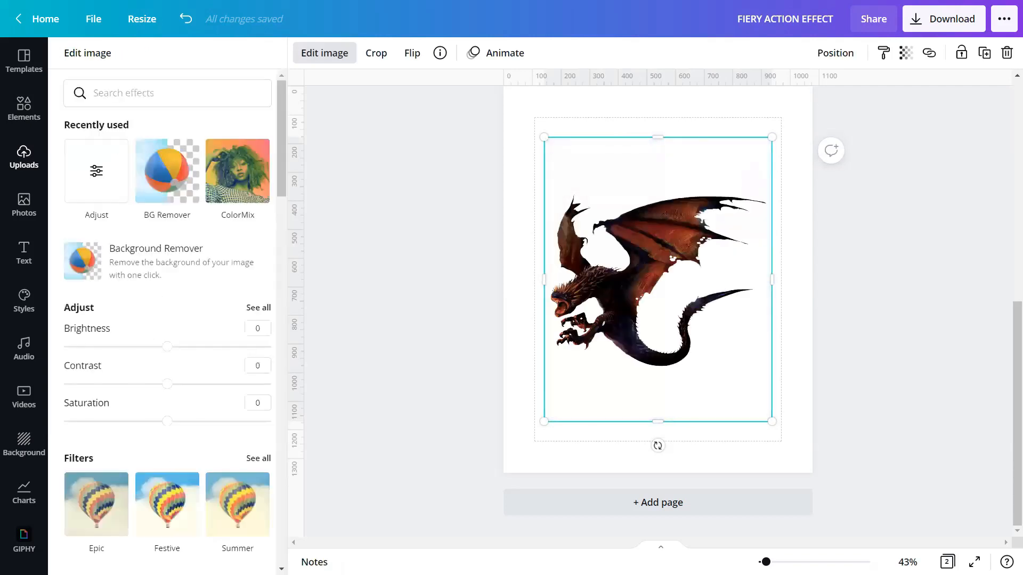
Step: Enlarge and tilt the dragon, positioning it toward the upper right so it runs off the page edge
{"action": "left_click", "coordinate": [422, 377]}
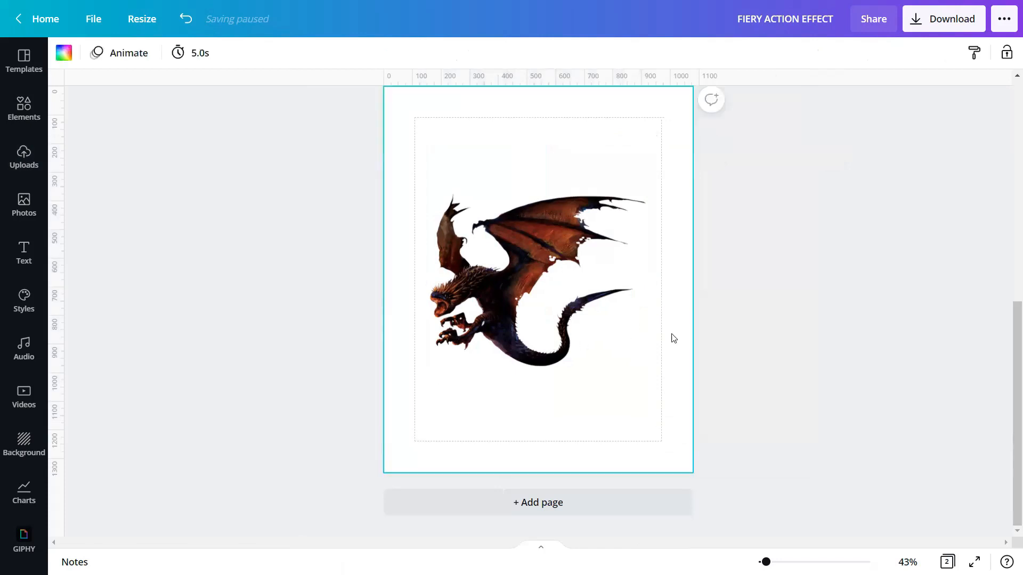
{"action": "left_click_drag", "start_coordinate": [589, 334], "coordinate": [644, 233]}
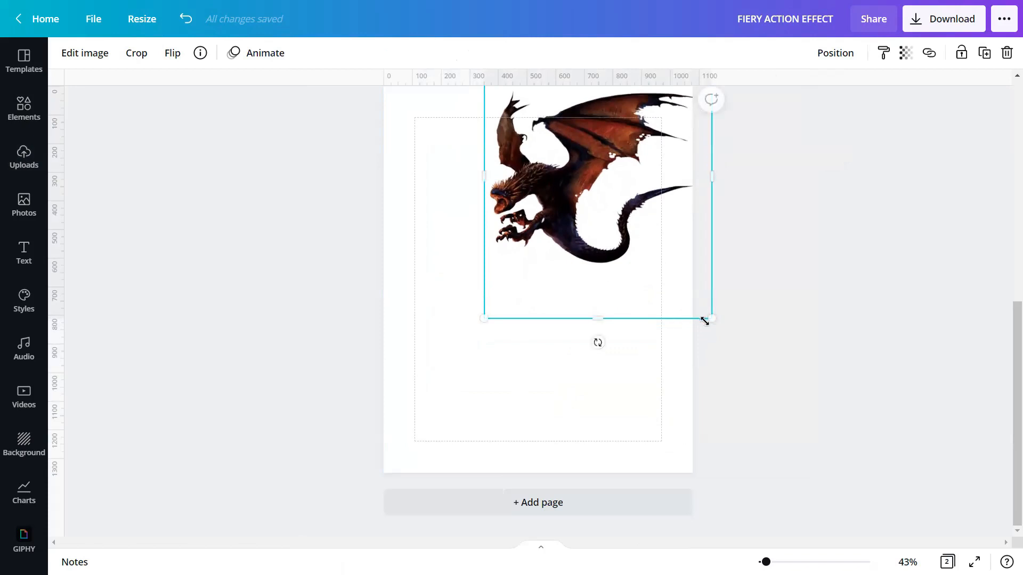
{"action": "left_click_drag", "start_coordinate": [704, 321], "coordinate": [763, 395]}
{"action": "mouse_move", "coordinate": [632, 422]}
{"action": "left_mouse_down"}
{"action": "mouse_move", "coordinate": [673, 421]}
{"action": "mouse_move", "coordinate": [646, 413]}
{"action": "left_mouse_up"}
{"action": "scroll", "coordinate": [673, 419], "scroll_direction": "up", "scroll_amount": 2}
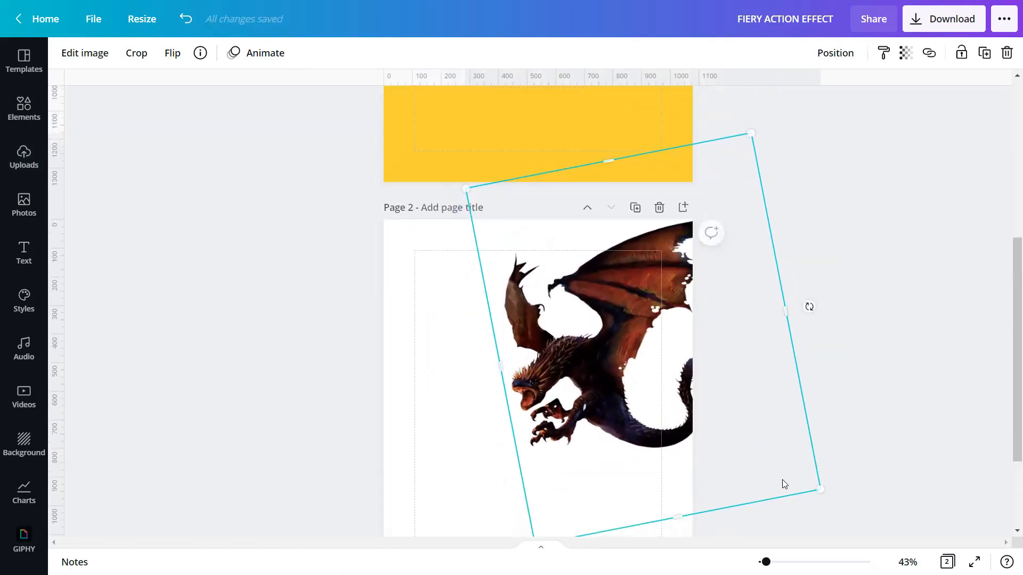
{"action": "left_click_drag", "start_coordinate": [820, 488], "coordinate": [792, 481]}
{"action": "left_click_drag", "start_coordinate": [610, 372], "coordinate": [614, 375]}
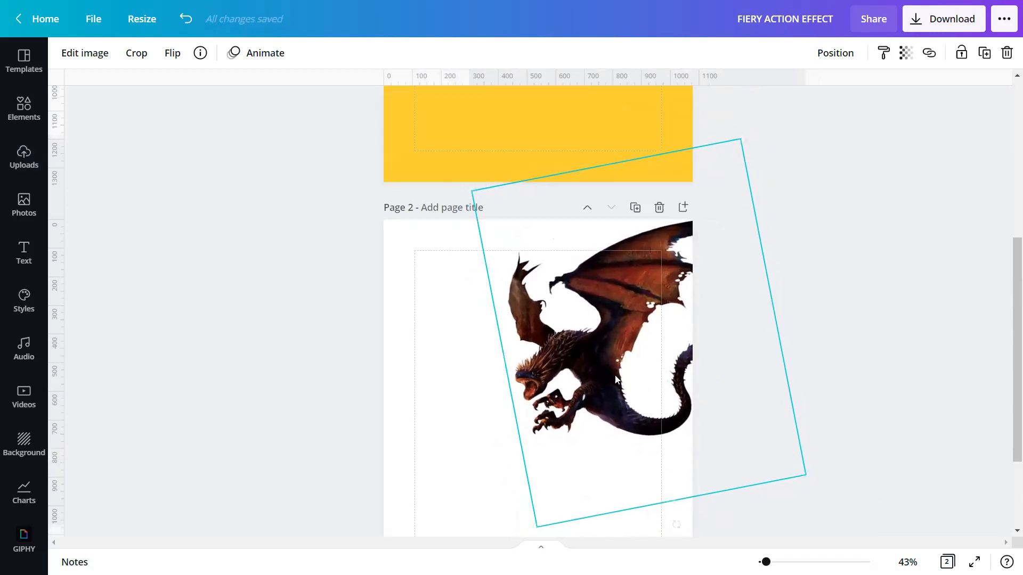
{"action": "left_click", "coordinate": [807, 337]}
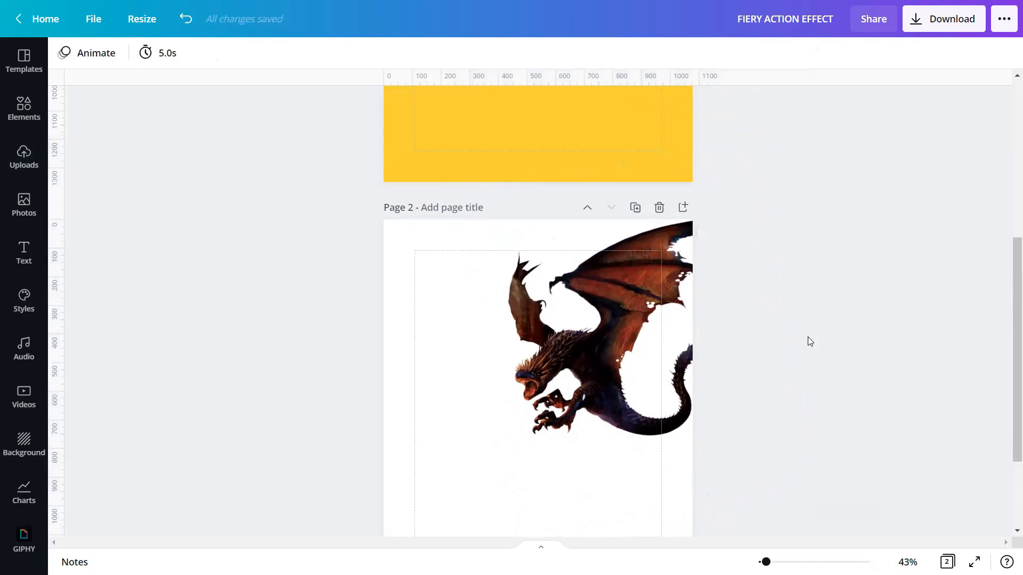
{"action": "scroll", "coordinate": [807, 342], "scroll_direction": "down", "scroll_amount": 2}
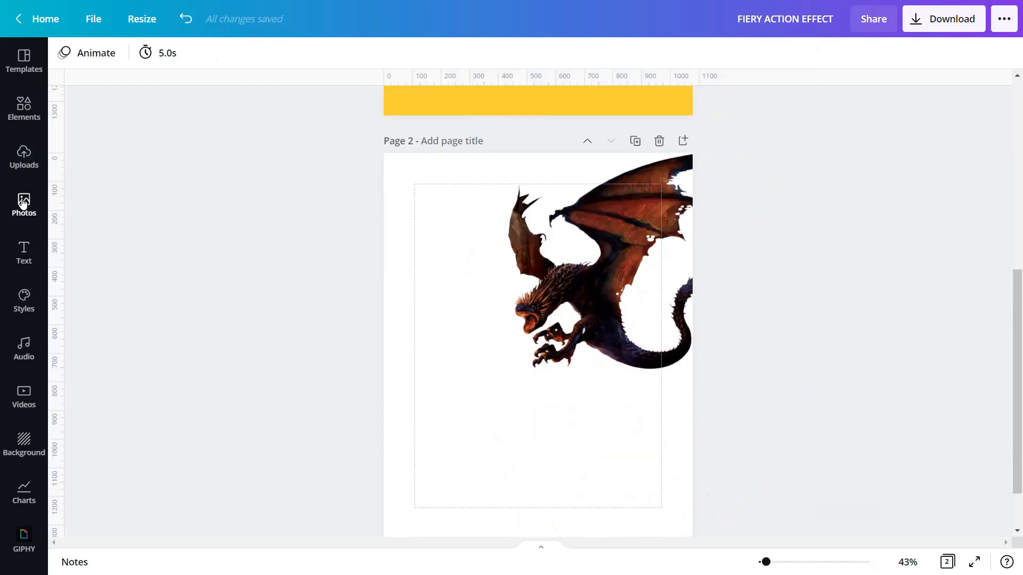
Step: Search stock photos for FIRE within a brand filter and add the flames-on-black photo to page two
{"action": "left_click", "coordinate": [28, 204]}
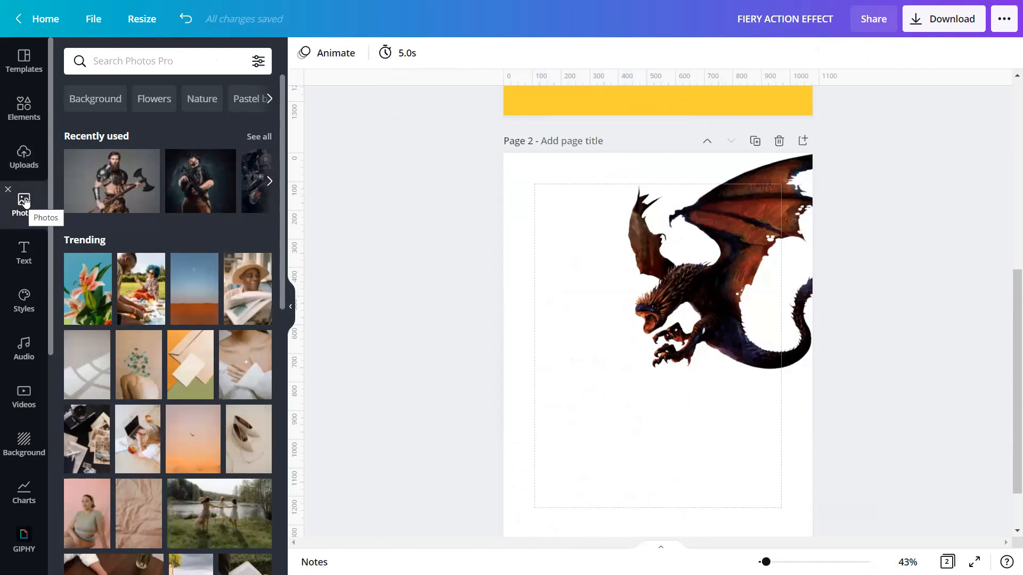
{"action": "left_click", "coordinate": [102, 61]}
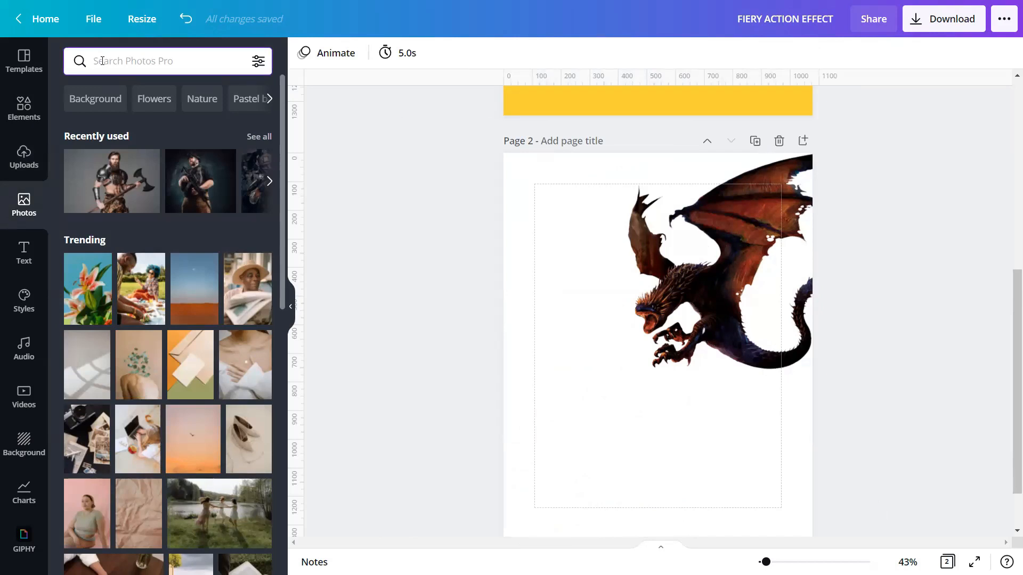
{"action": "type", "text": "B"}
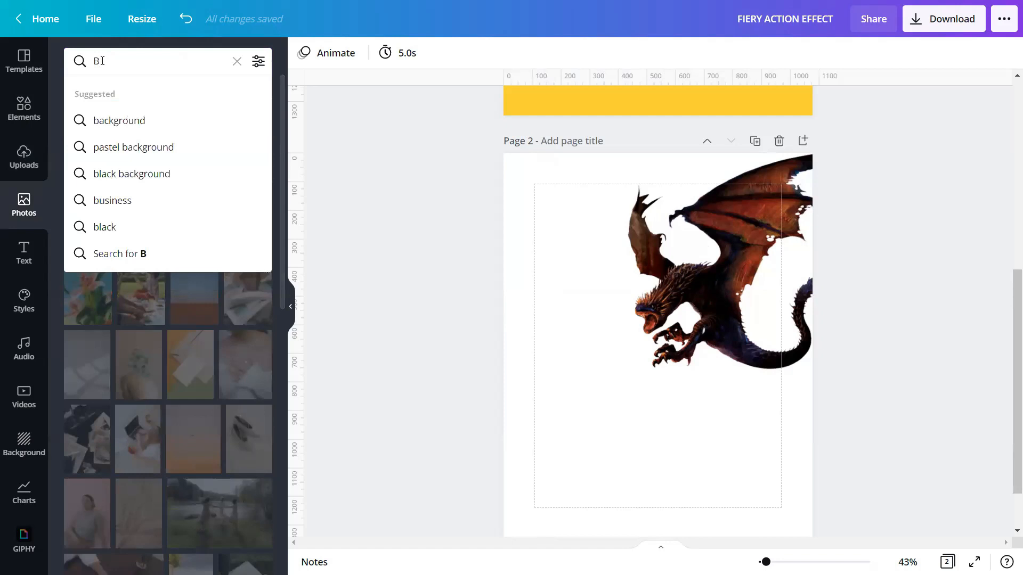
{"action": "key", "text": "BackSpace"}
{"action": "type", "text": "br"}
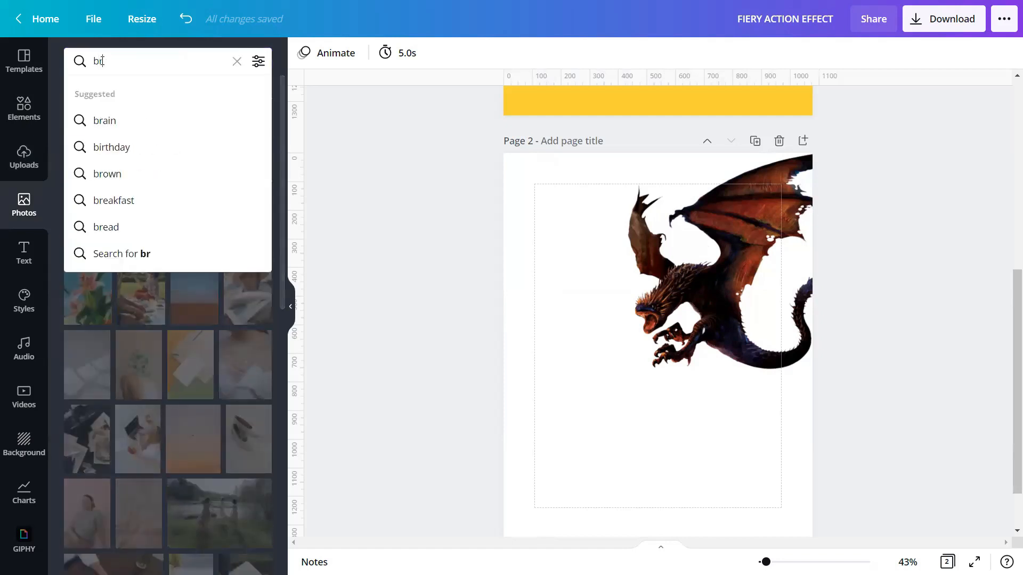
{"action": "type", "text": "and"}
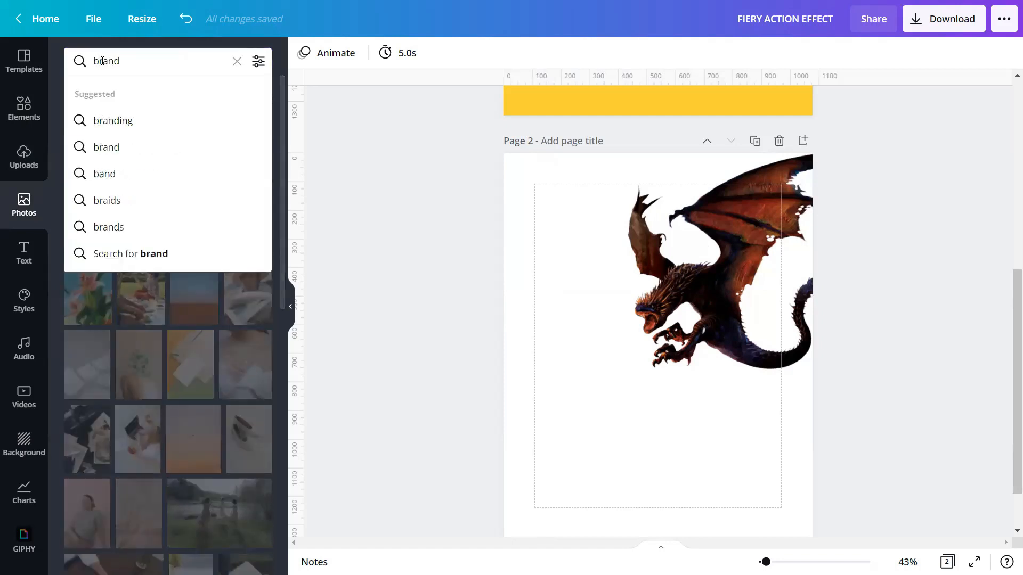
{"action": "type", "text": ":BAC"}
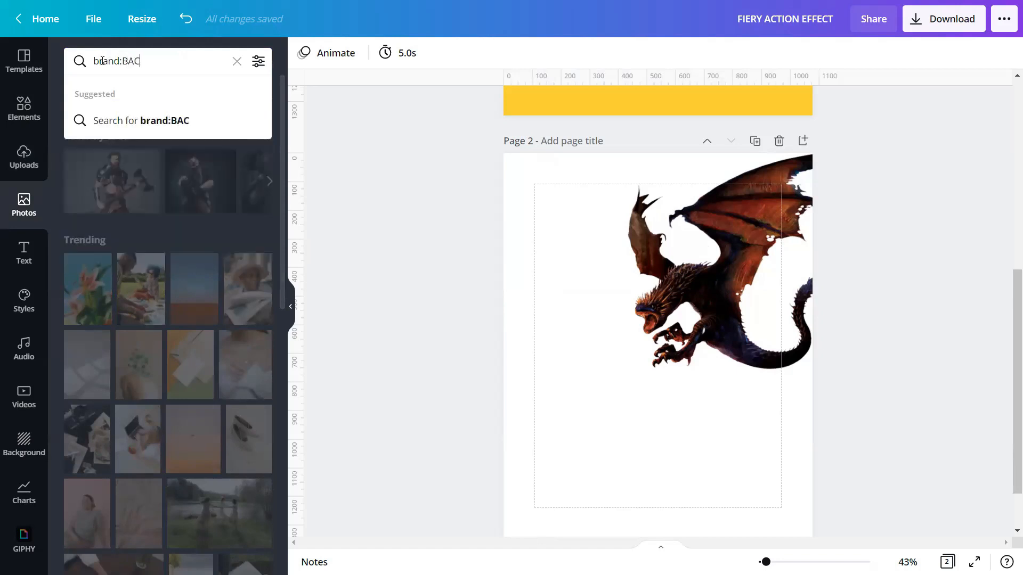
{"action": "type", "text": "-o"}
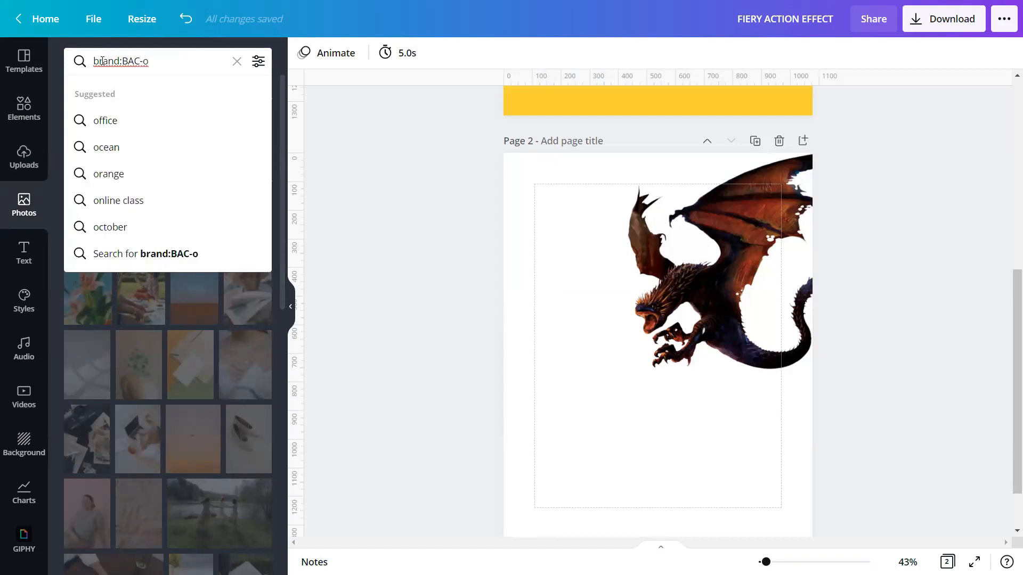
{"action": "type", "text": "Dp7"}
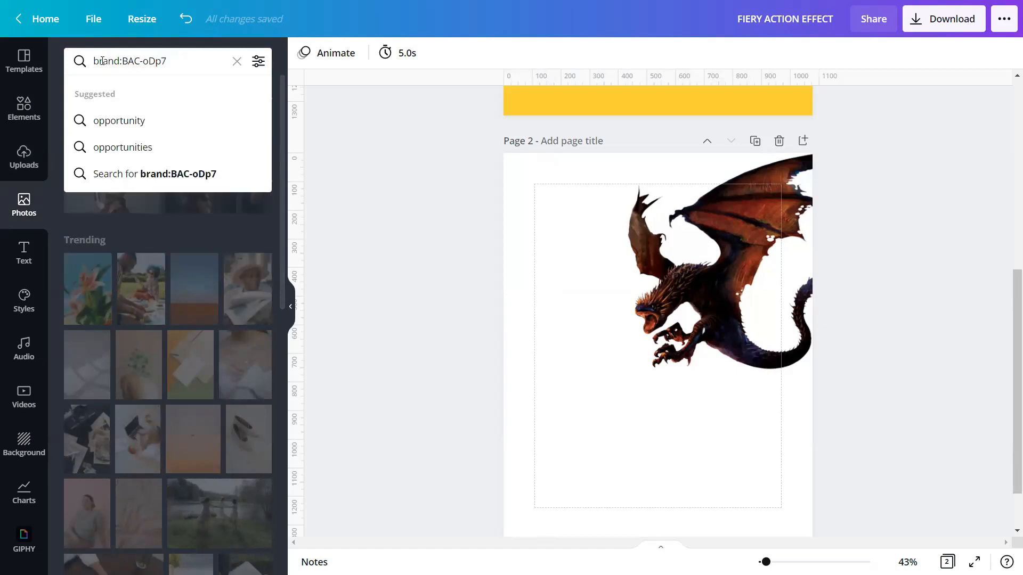
{"action": "type", "text": "FzE"}
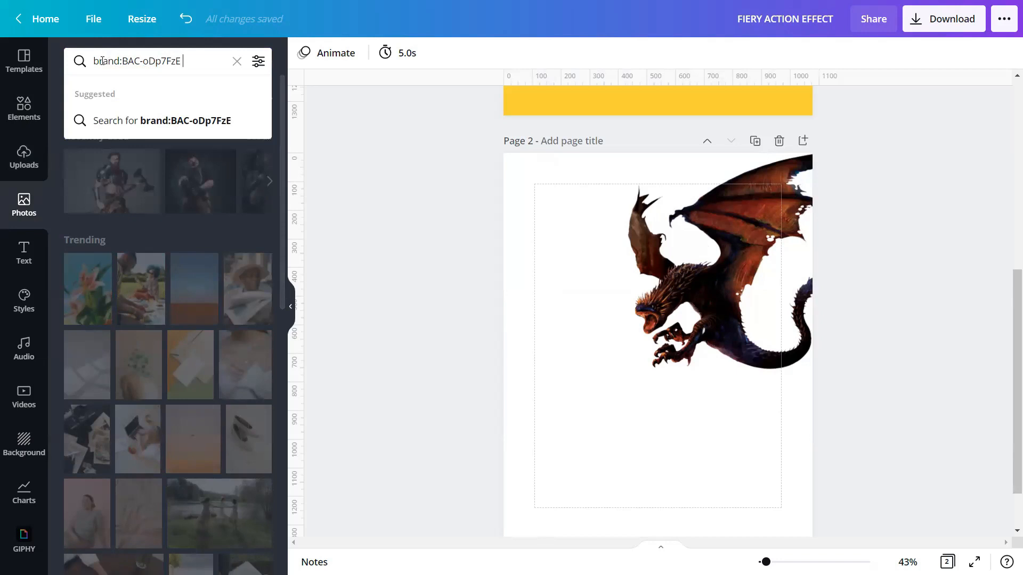
{"action": "type", "text": " + FIRE"}
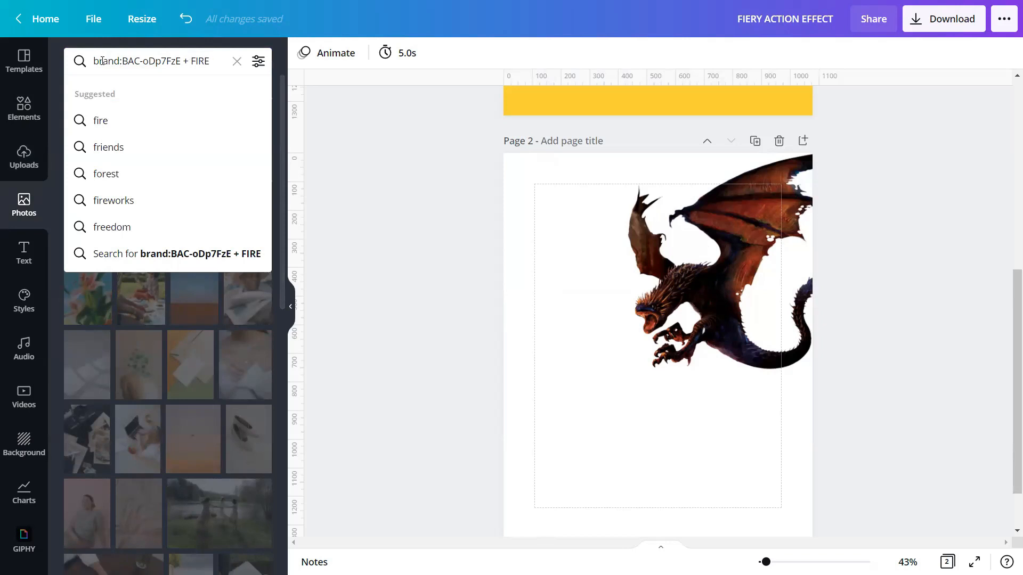
{"action": "key", "text": "Return"}
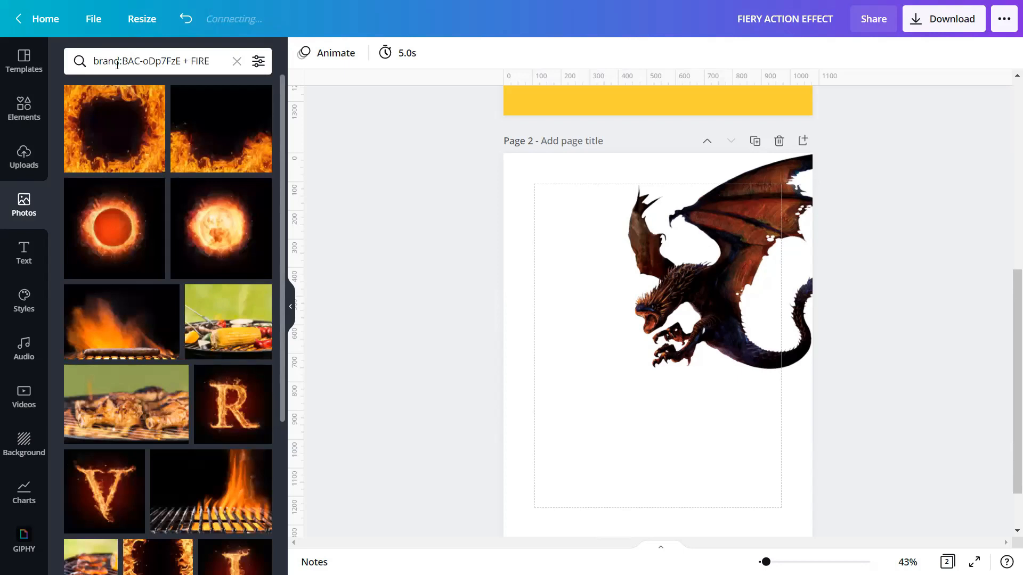
{"action": "left_click", "coordinate": [184, 119]}
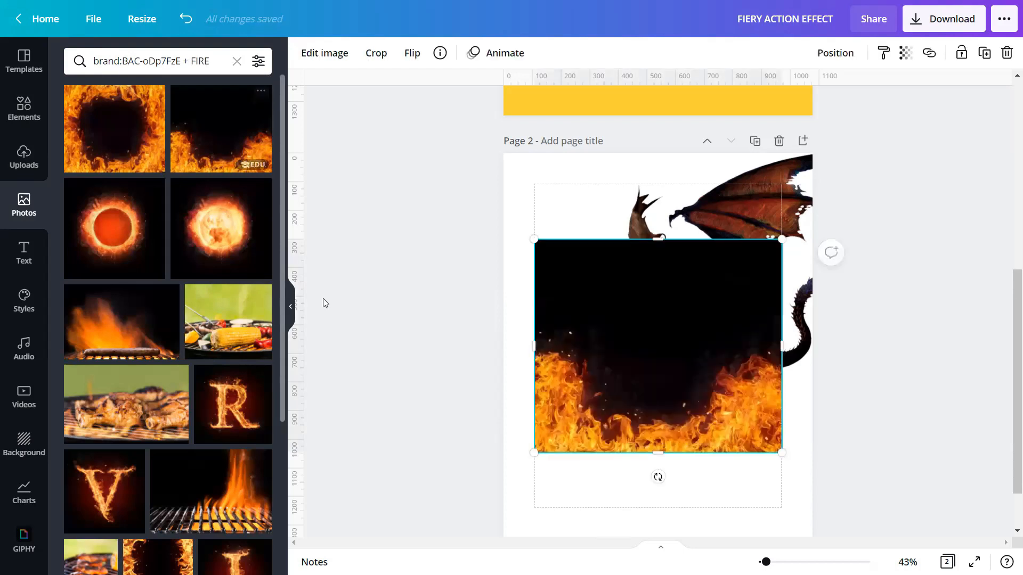
Step: Set the flames-on-black photo as page two's background, leaving the dragon layered on top
{"action": "left_click", "coordinate": [291, 308]}
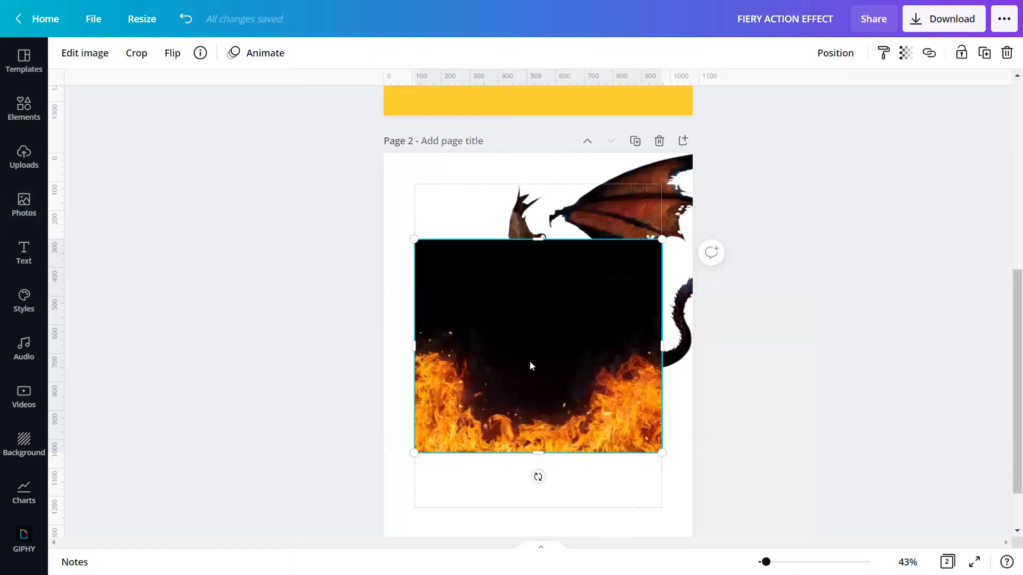
{"action": "left_click", "coordinate": [200, 53]}
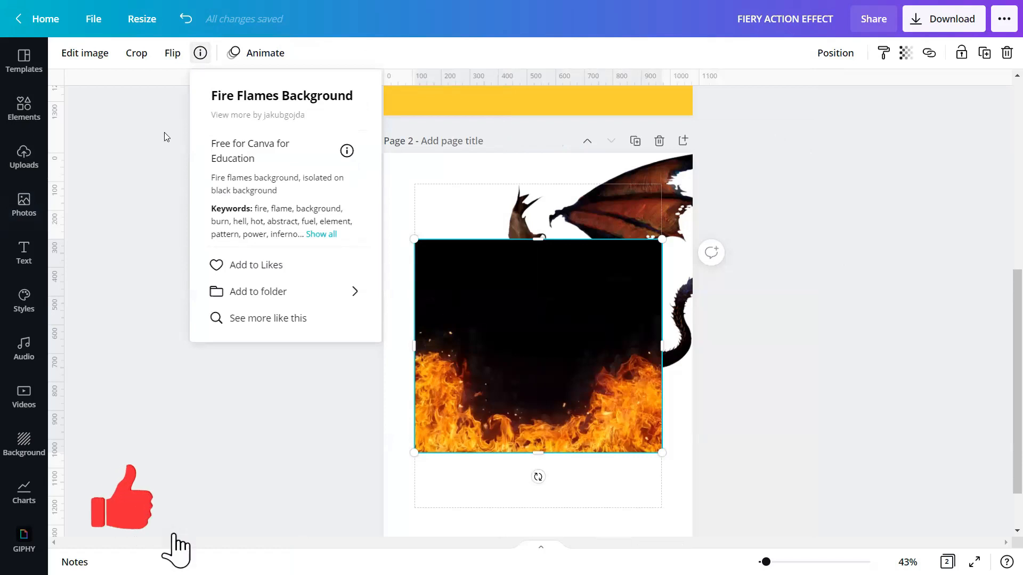
{"action": "left_click", "coordinate": [149, 224]}
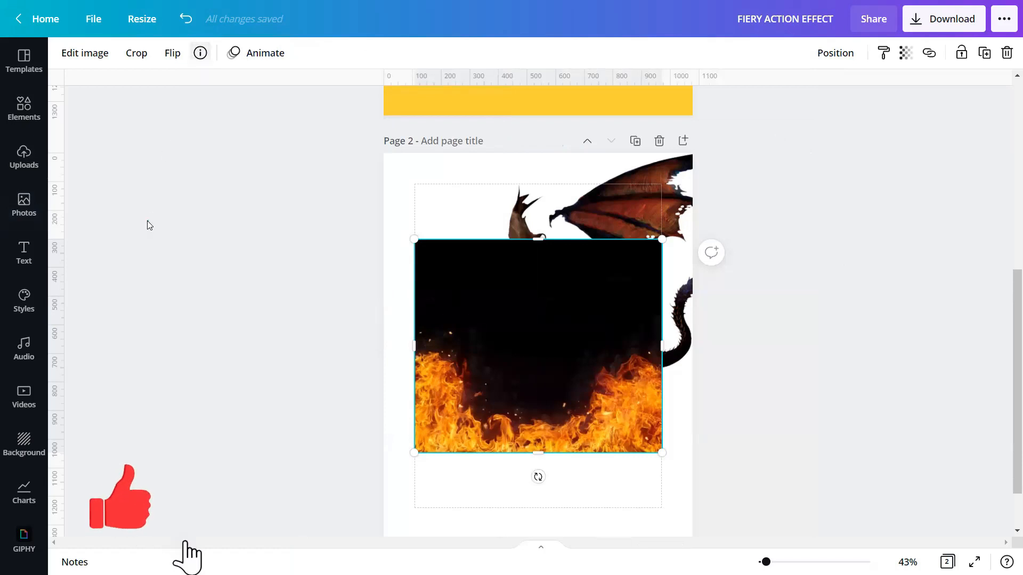
{"action": "right_click", "coordinate": [474, 363]}
{"action": "left_click", "coordinate": [545, 517]}
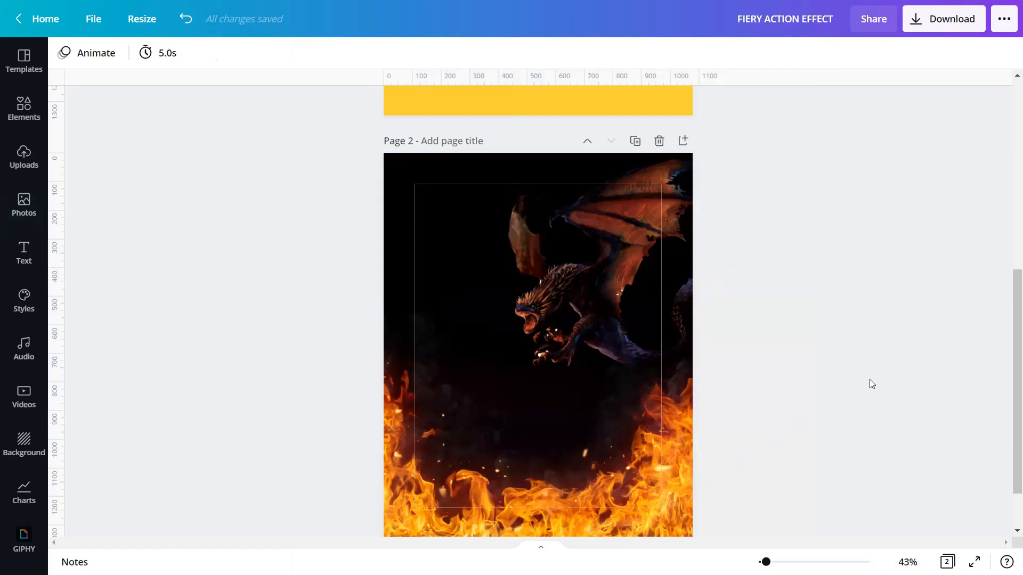
{"action": "left_click_drag", "start_coordinate": [766, 562], "coordinate": [779, 562]}
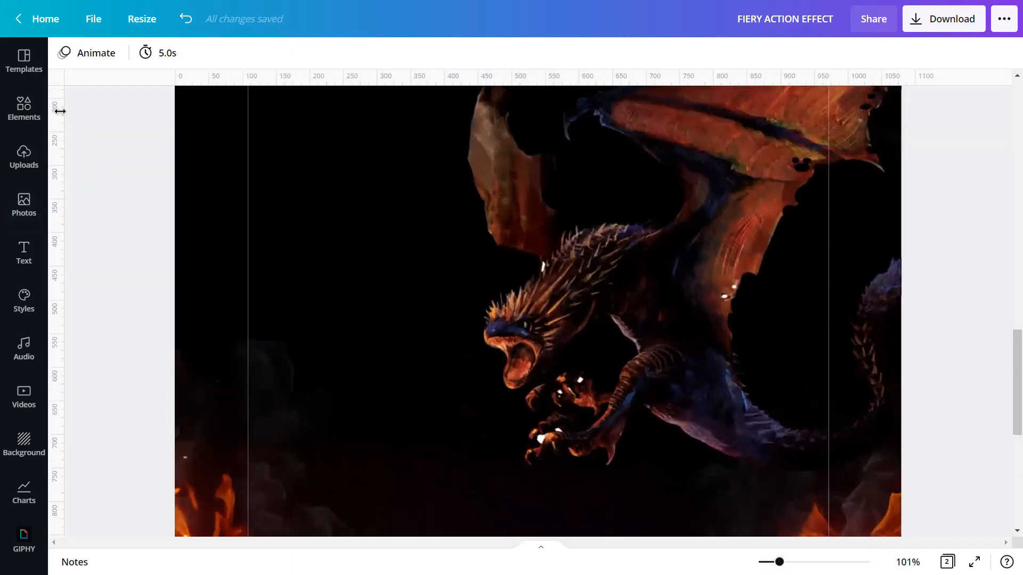
Step: Apply the Eldar filter from the Photogenic Vivid set to the dragon image
{"action": "left_click", "coordinate": [601, 325]}
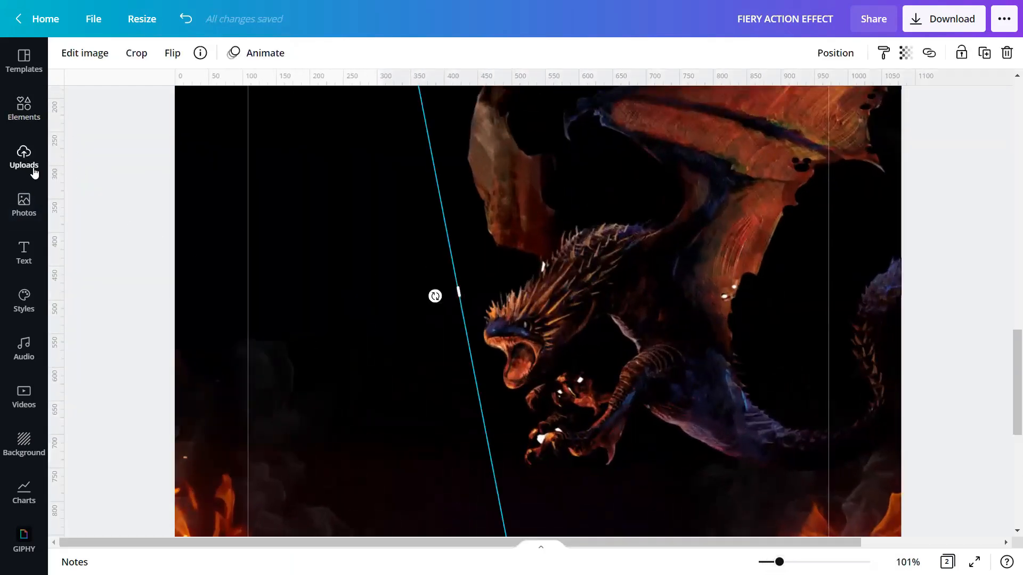
{"action": "left_click", "coordinate": [67, 59]}
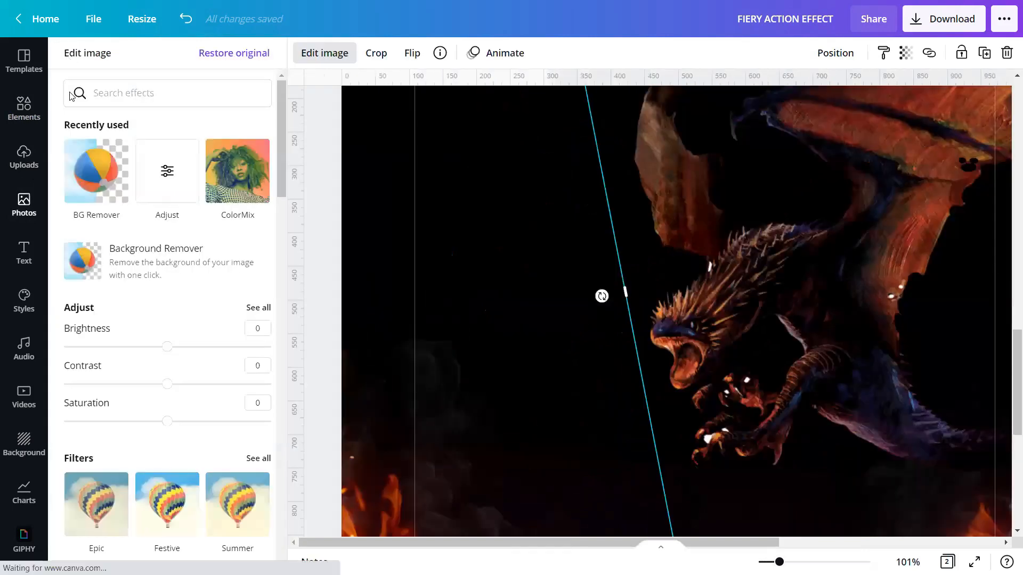
{"action": "scroll", "coordinate": [176, 339], "scroll_direction": "down", "scroll_amount": 3}
{"action": "scroll", "coordinate": [176, 340], "scroll_direction": "down", "scroll_amount": 3}
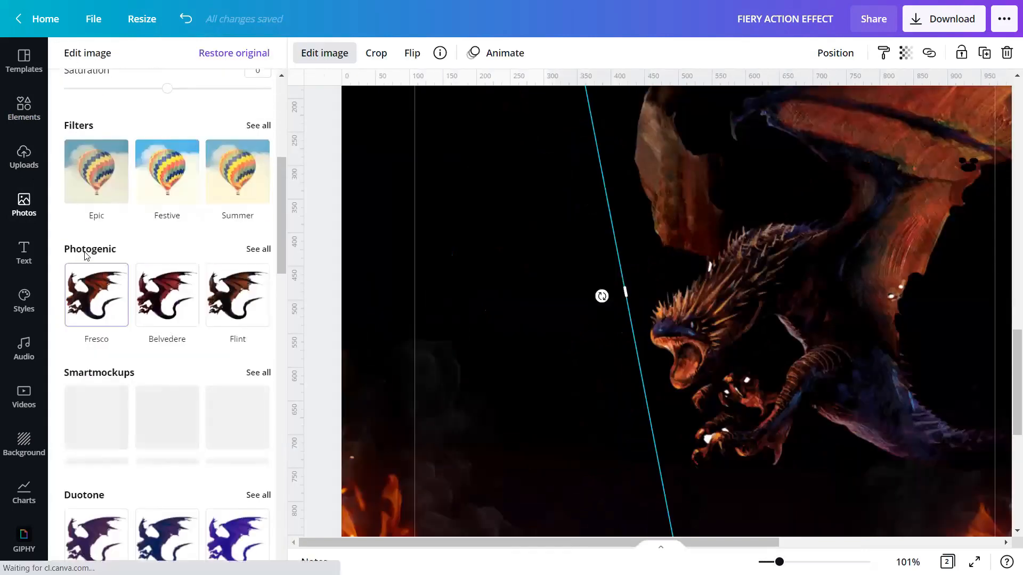
{"action": "left_click", "coordinate": [255, 250]}
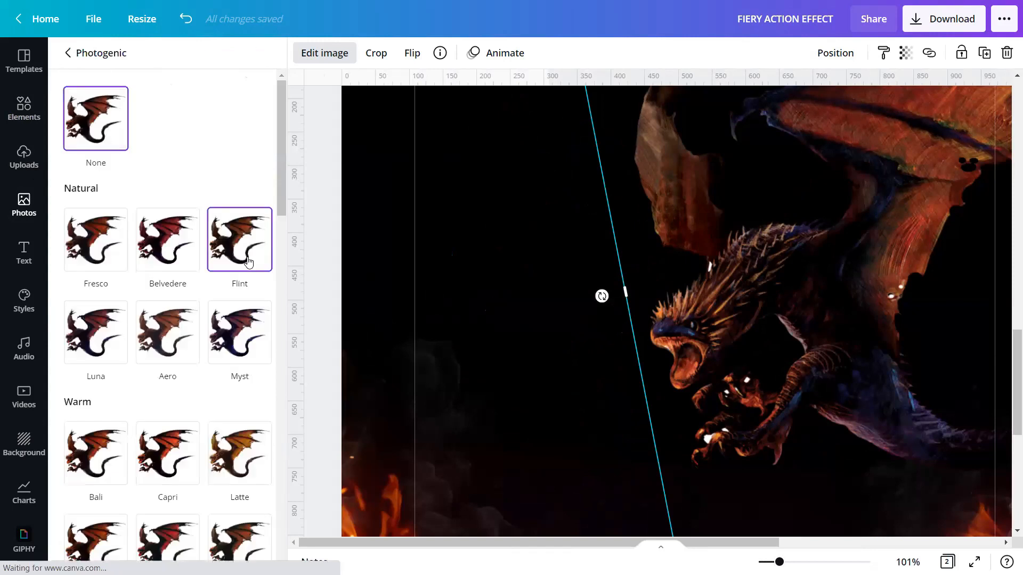
{"action": "scroll", "coordinate": [137, 271], "scroll_direction": "down", "scroll_amount": 3}
{"action": "scroll", "coordinate": [109, 263], "scroll_direction": "down", "scroll_amount": 7}
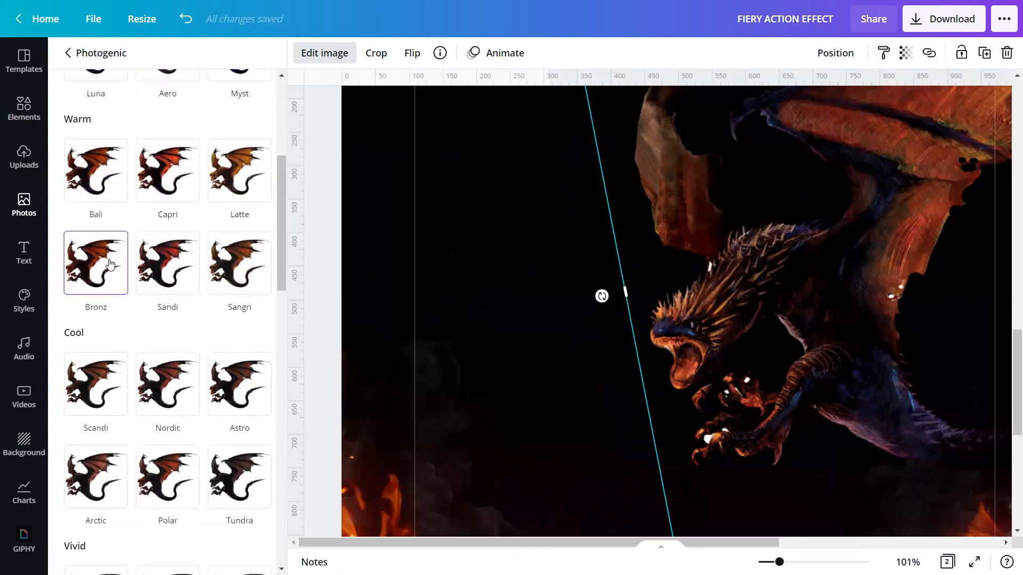
{"action": "scroll", "coordinate": [110, 263], "scroll_direction": "down", "scroll_amount": 1}
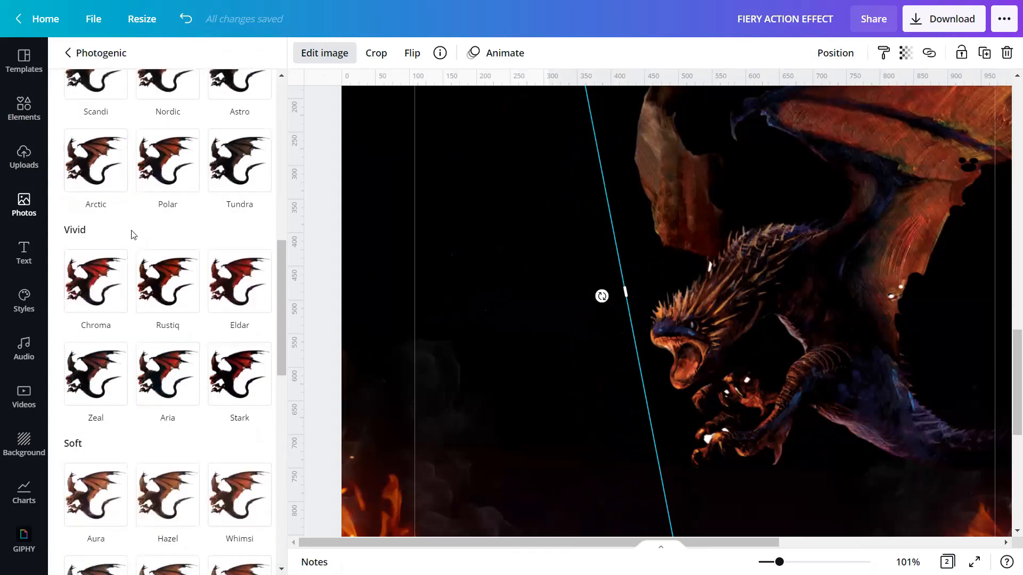
{"action": "left_click", "coordinate": [254, 283]}
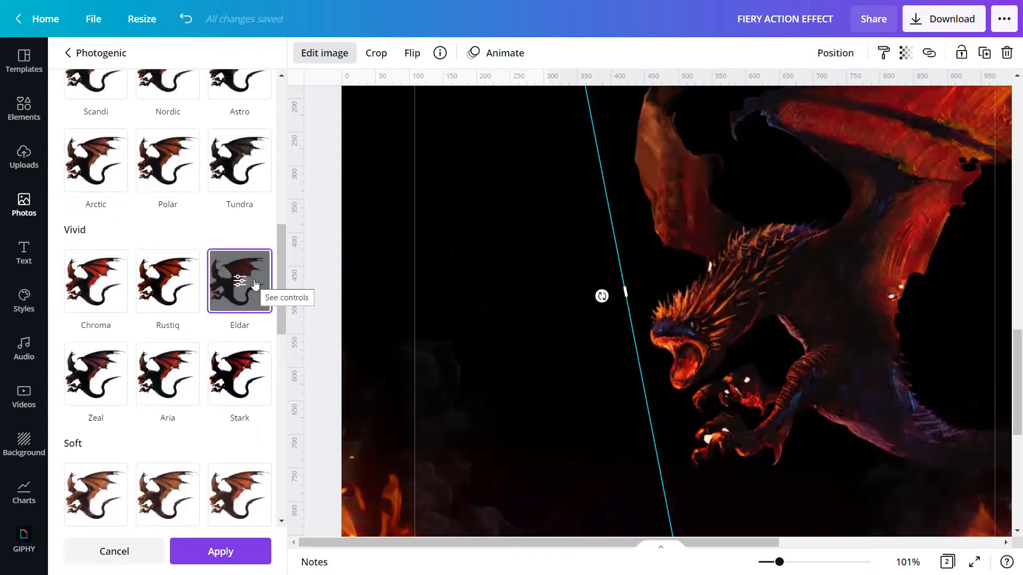
{"action": "left_click", "coordinate": [209, 552]}
{"action": "left_click", "coordinate": [327, 333]}
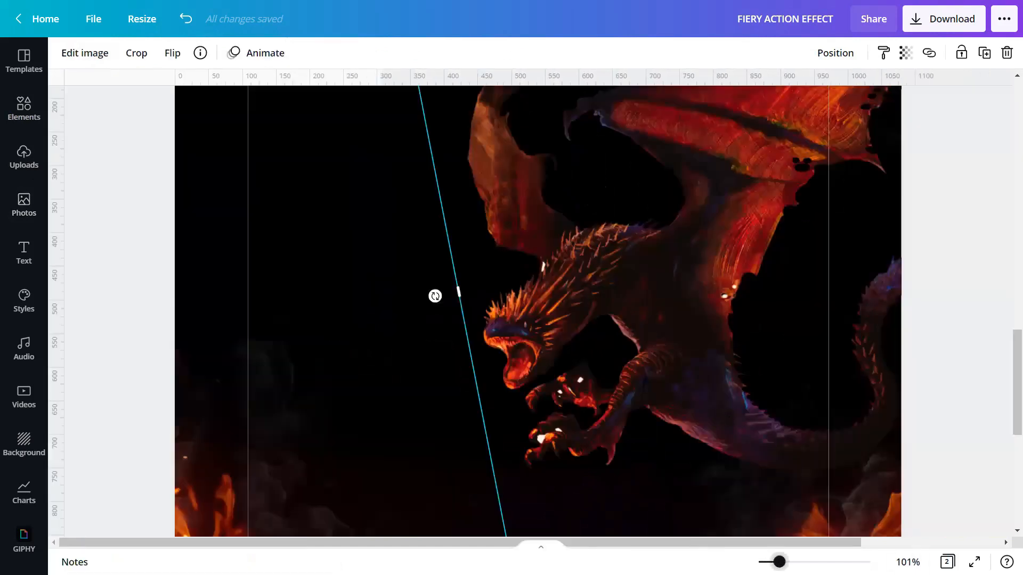
{"action": "scroll", "coordinate": [435, 297], "scroll_direction": "up", "scroll_amount": 3, "text": "ctrl"}
{"action": "scroll", "coordinate": [394, 294], "scroll_direction": "up", "scroll_amount": 1, "text": "ctrl"}
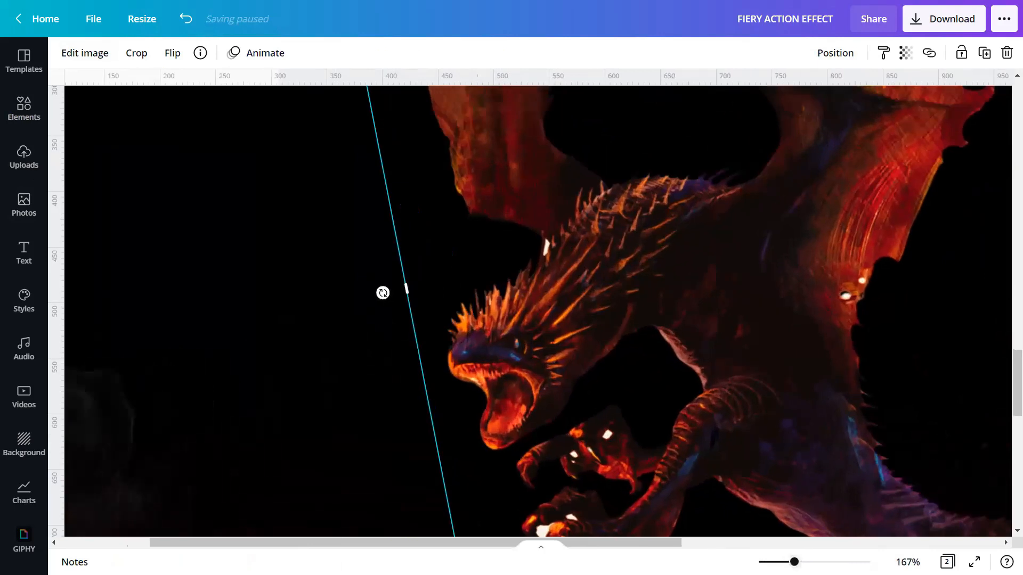
Step: Select the dragon and apply the ColorMix Glow effect to it
{"action": "scroll", "coordinate": [381, 292], "scroll_direction": "up", "scroll_amount": 1, "text": "ctrl"}
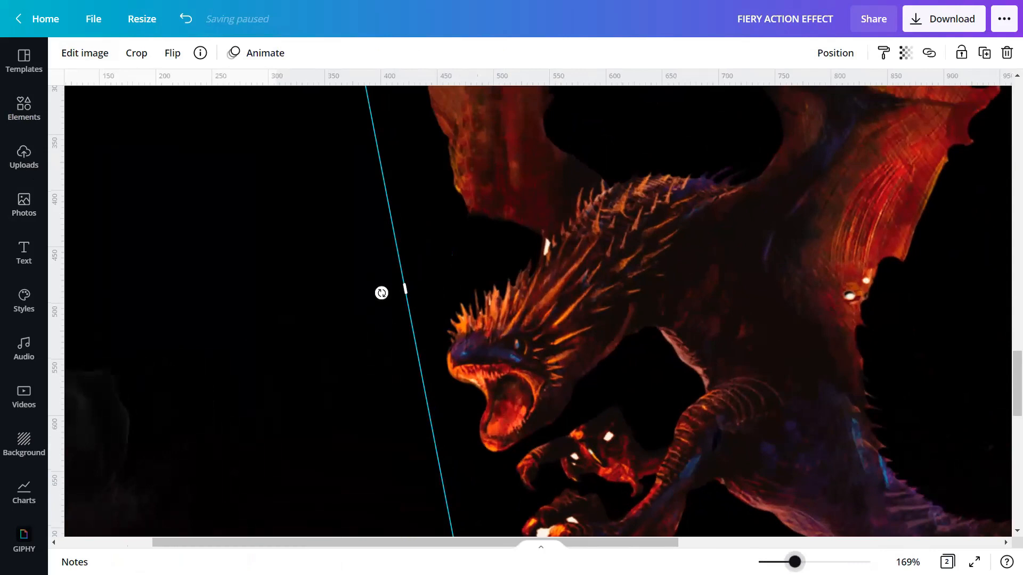
{"action": "scroll", "coordinate": [382, 293], "scroll_direction": "down", "scroll_amount": 4, "text": "ctrl"}
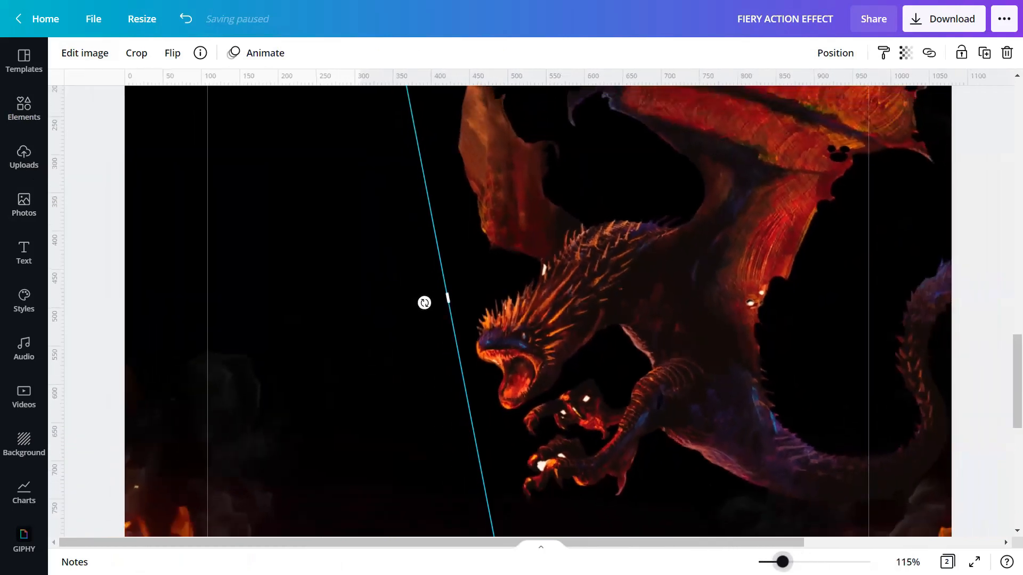
{"action": "scroll", "coordinate": [547, 309], "scroll_direction": "down", "scroll_amount": 2, "text": "ctrl"}
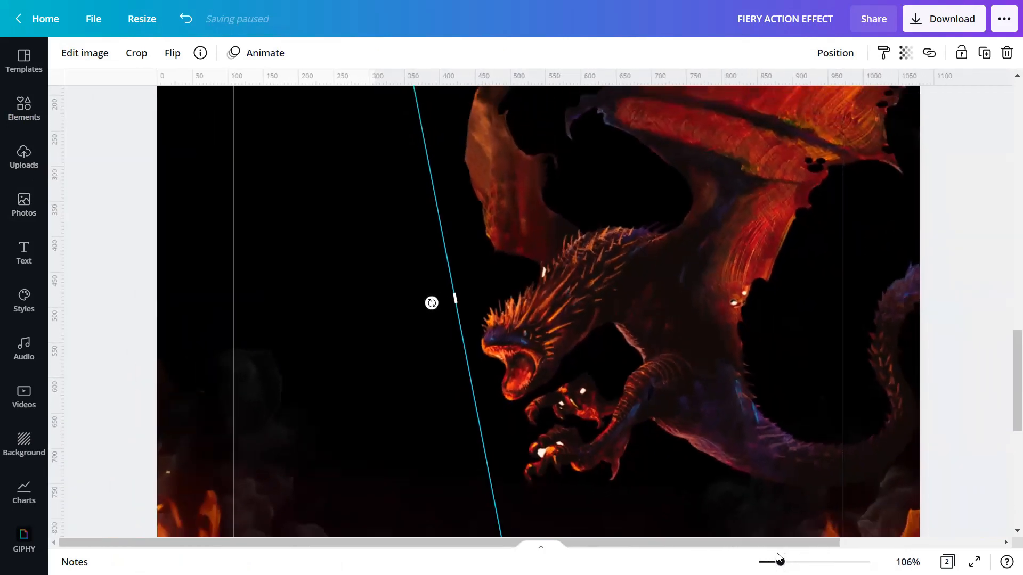
{"action": "left_click", "coordinate": [944, 297]}
{"action": "left_click", "coordinate": [645, 318]}
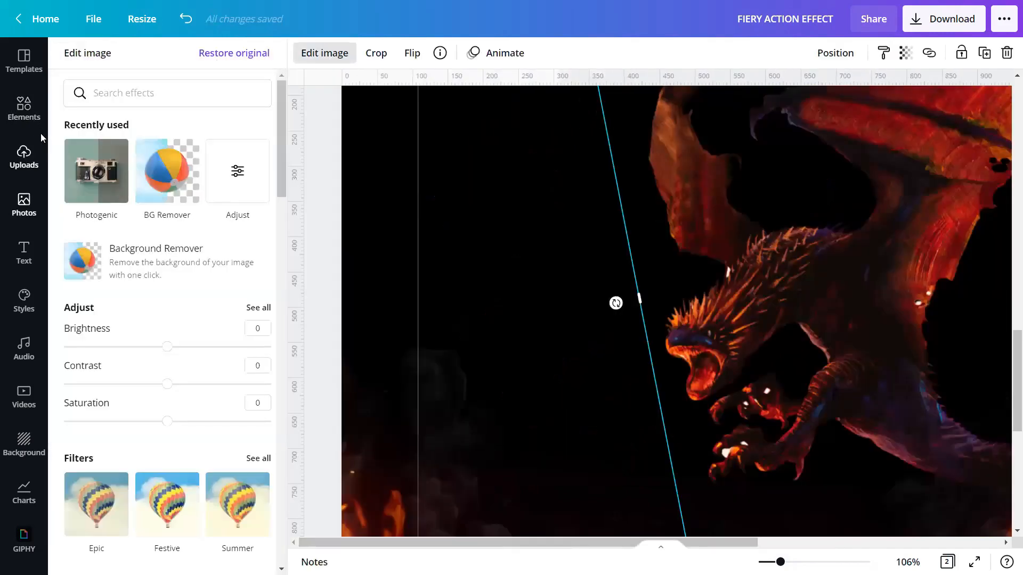
{"action": "scroll", "coordinate": [146, 350], "scroll_direction": "down", "scroll_amount": 8}
{"action": "scroll", "coordinate": [148, 353], "scroll_direction": "down", "scroll_amount": 3}
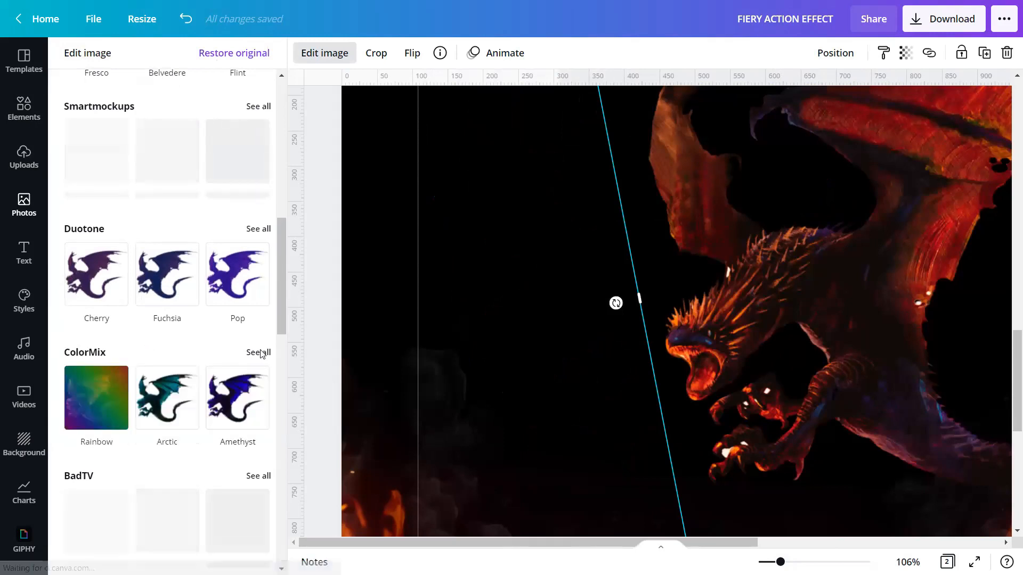
{"action": "left_click", "coordinate": [255, 352]}
{"action": "left_click", "coordinate": [243, 308]}
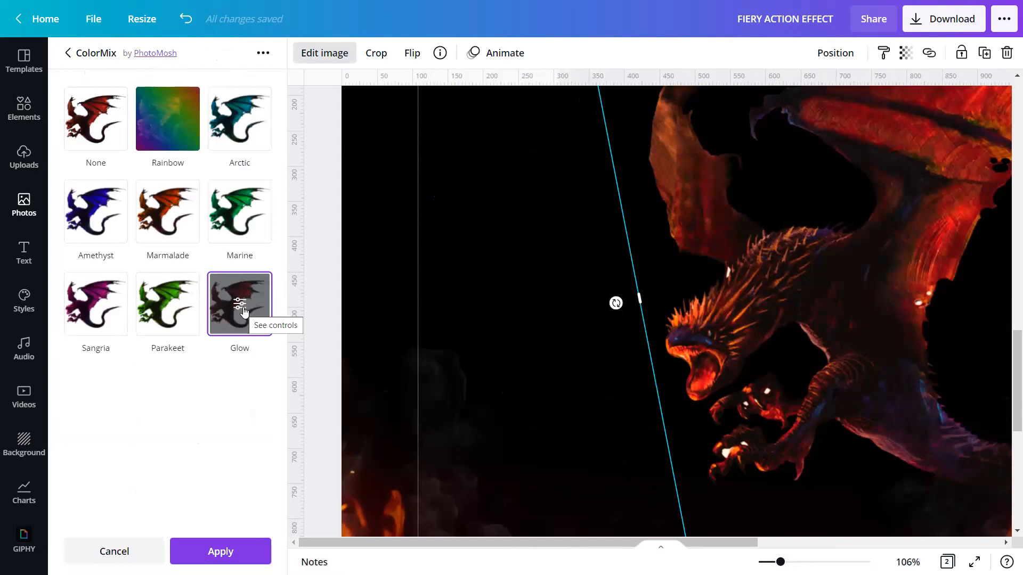
Step: Raise the Glow effect's Cut off to 0.65 and keep the effect
{"action": "left_click", "coordinate": [234, 303]}
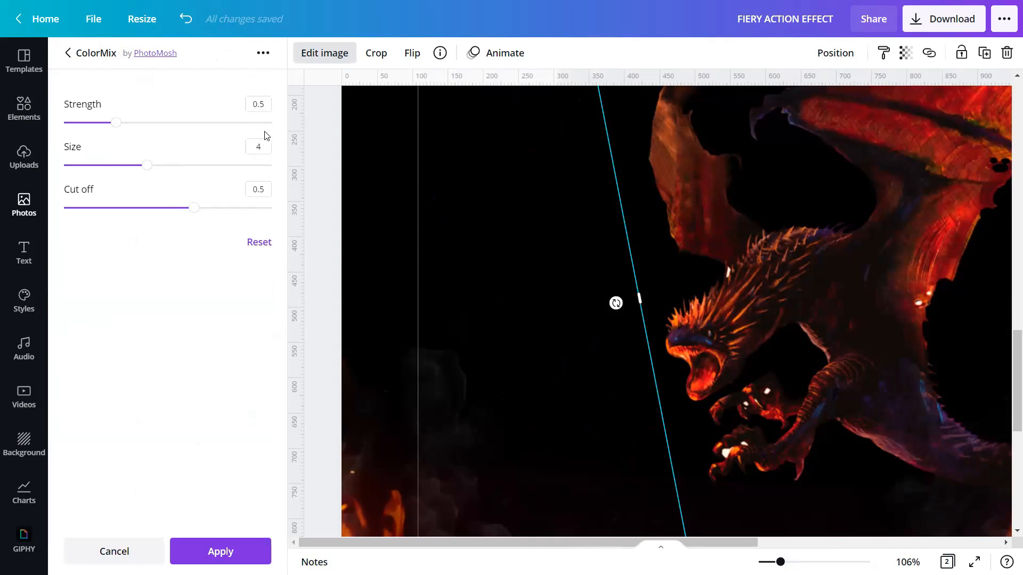
{"action": "left_click", "coordinate": [266, 190]}
{"action": "left_click", "coordinate": [265, 189]}
{"action": "key", "text": "BackSpace"}
{"action": "type", "text": "65"}
{"action": "left_click", "coordinate": [219, 553]}
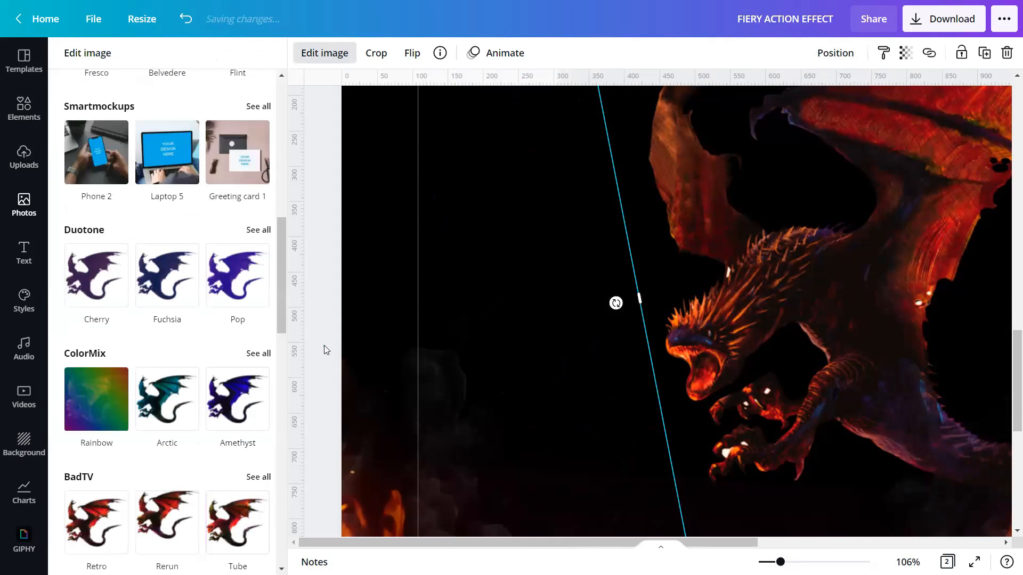
{"action": "left_click", "coordinate": [324, 347]}
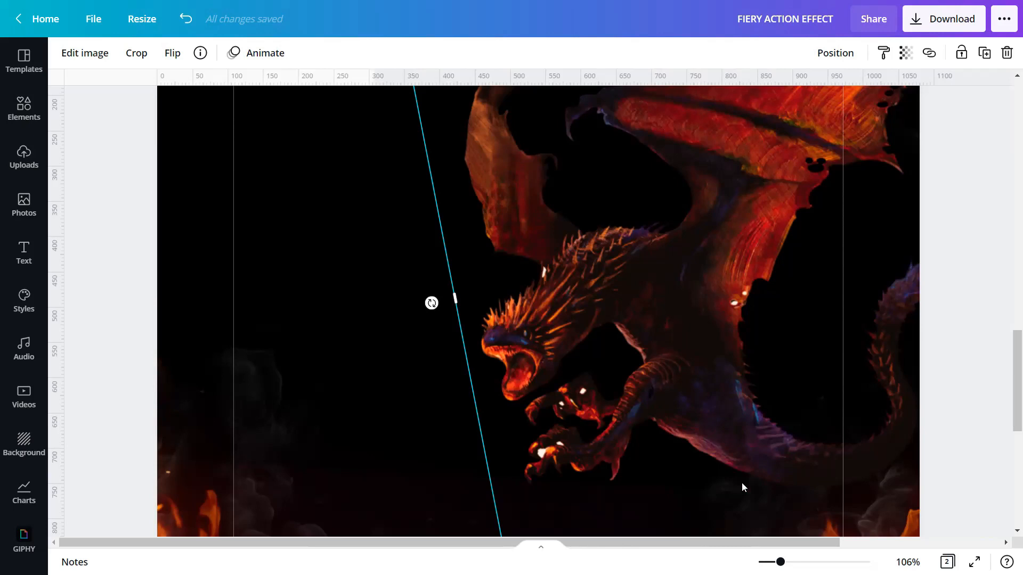
Step: Search stock photos for 'HIGH RESOLUTION FIRE COLLECTION ON BLACK BACKGROUND'
{"action": "left_click_drag", "start_coordinate": [780, 562], "coordinate": [768, 561]}
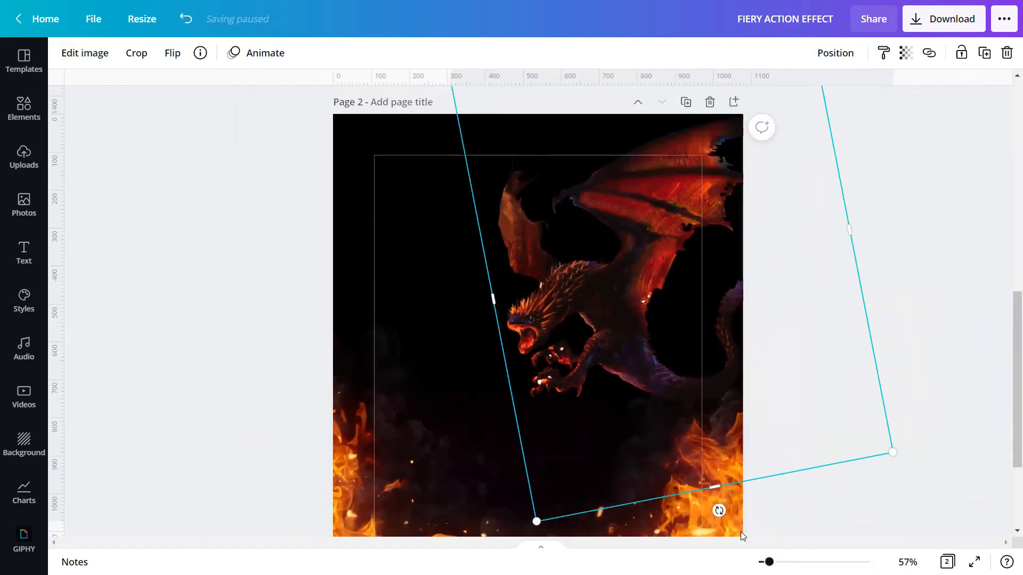
{"action": "scroll", "coordinate": [229, 365], "scroll_direction": "down", "scroll_amount": 2}
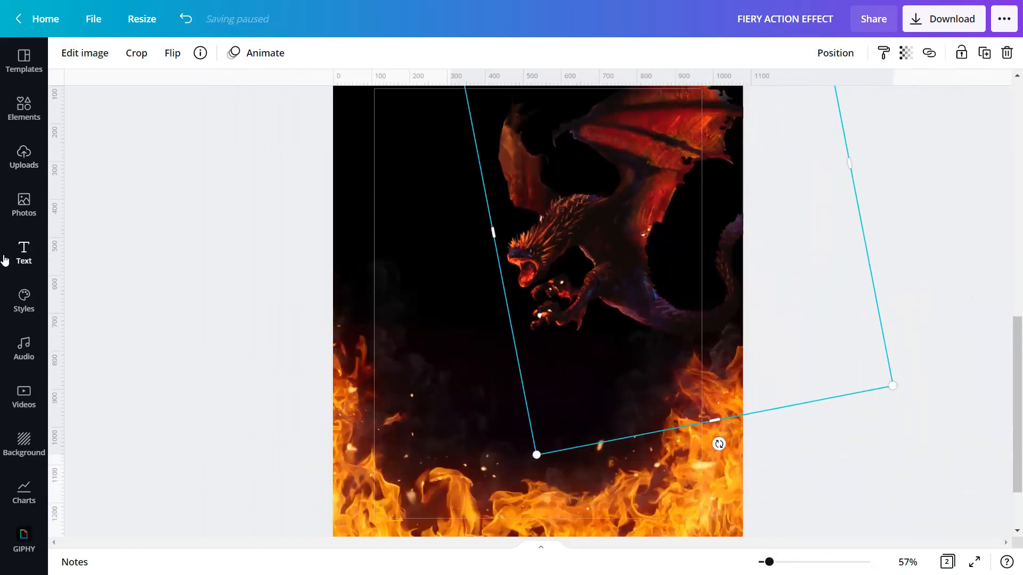
{"action": "left_click", "coordinate": [25, 202]}
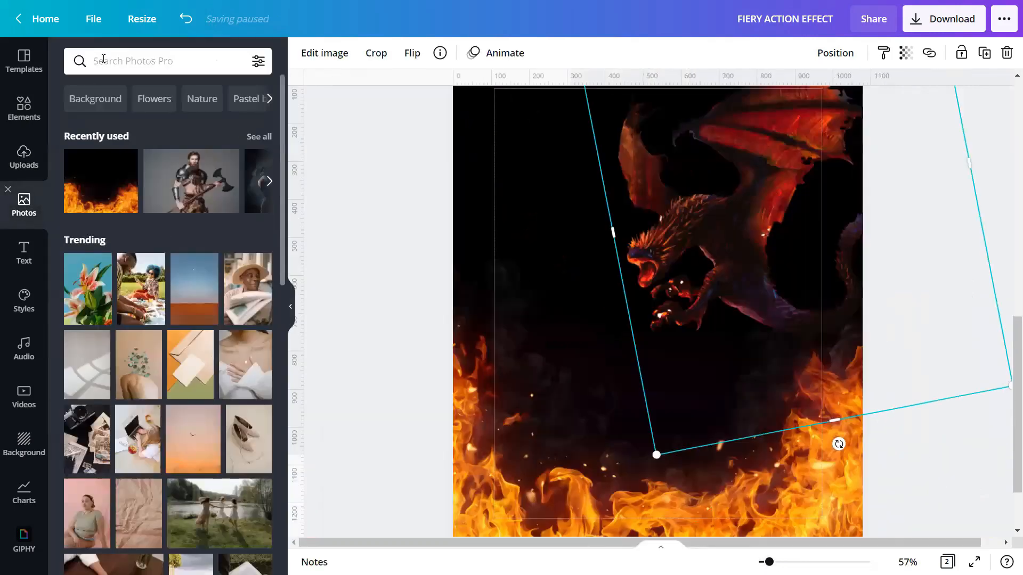
{"action": "left_click", "coordinate": [105, 60]}
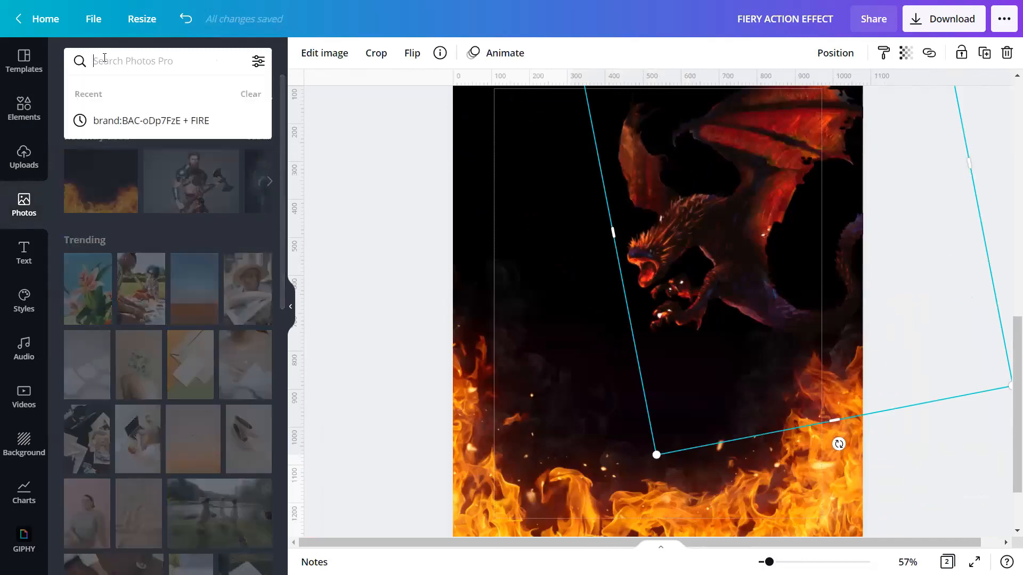
{"action": "type", "text": "HIG"}
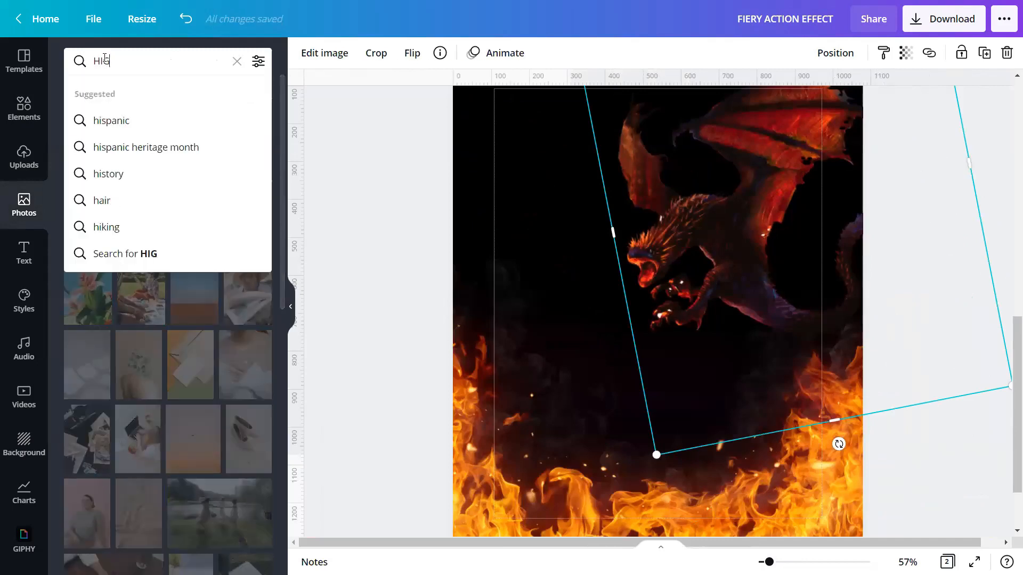
{"action": "type", "text": "H RE"}
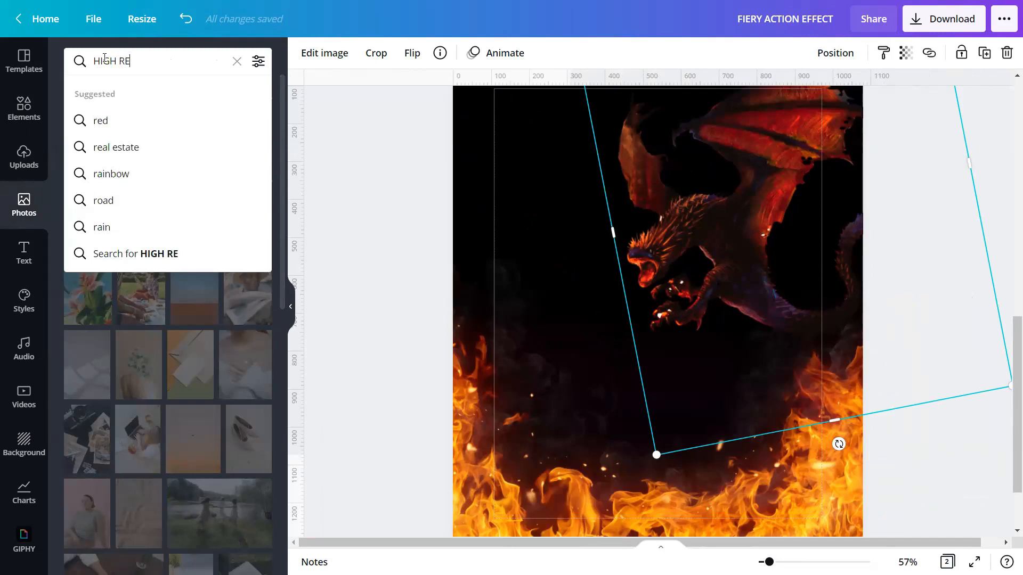
{"action": "type", "text": "SOLUTION "}
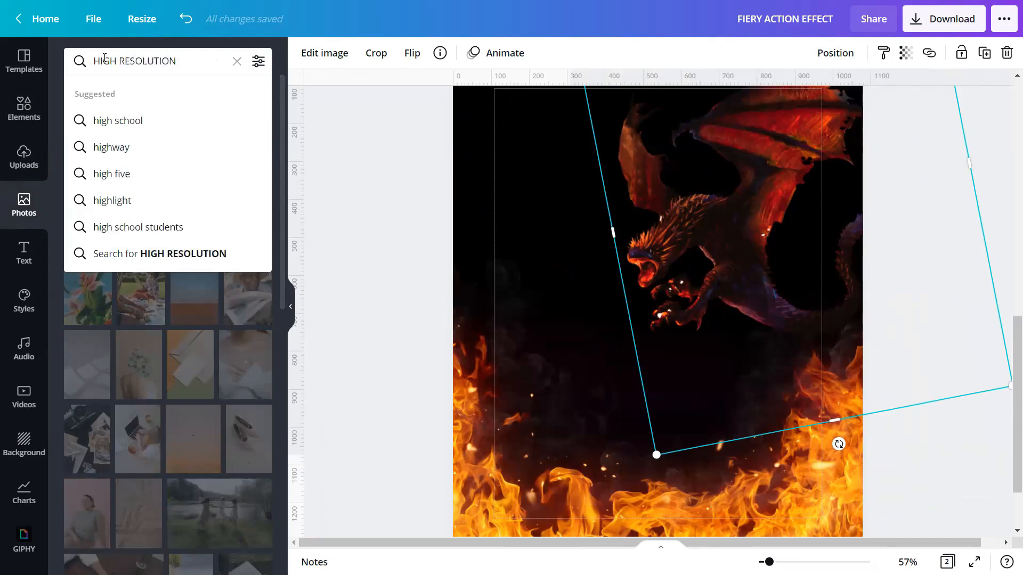
{"action": "type", "text": "FIRE COLLECTION O"}
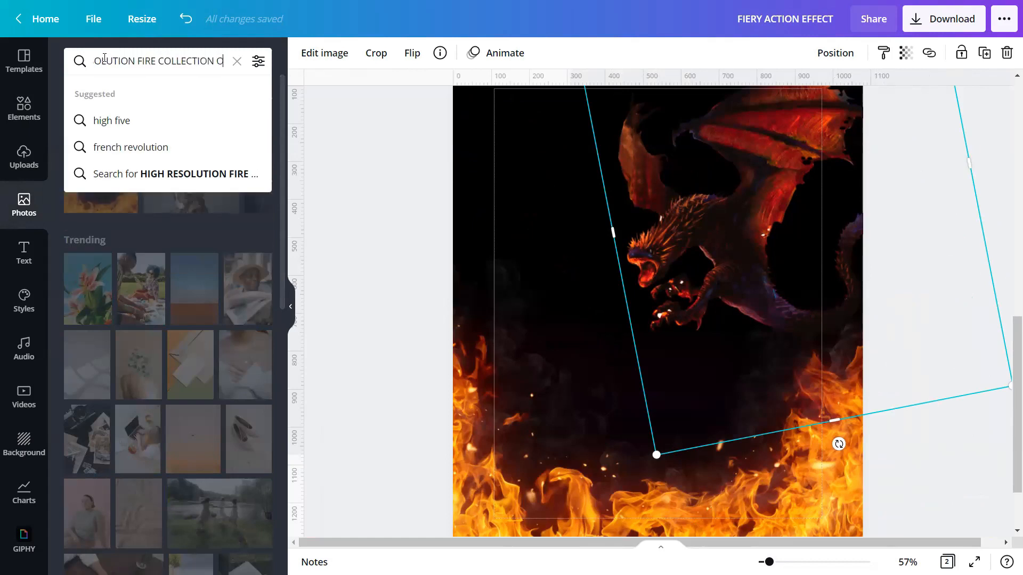
{"action": "type", "text": "N BLA"}
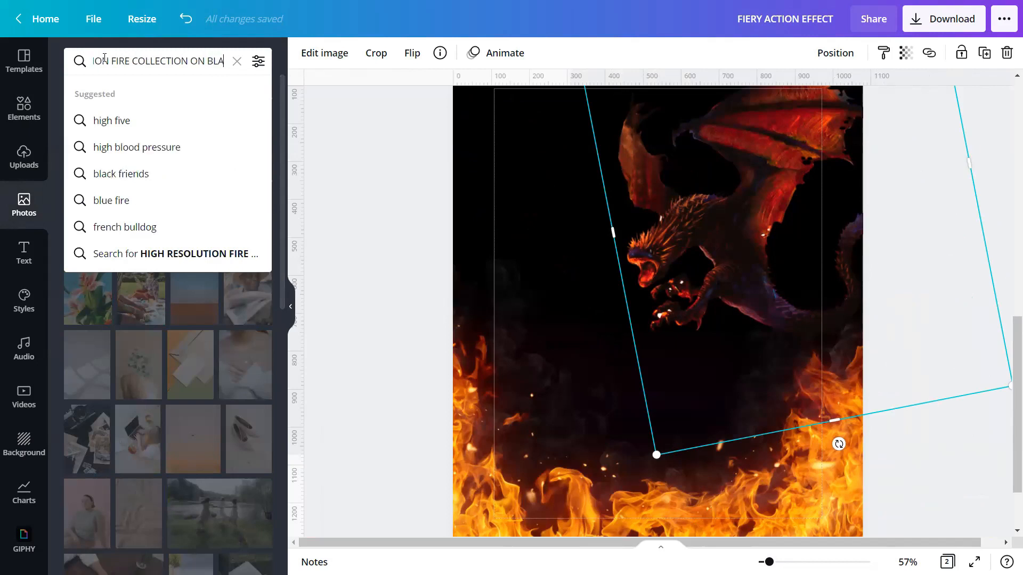
{"action": "type", "text": "CK BACK"}
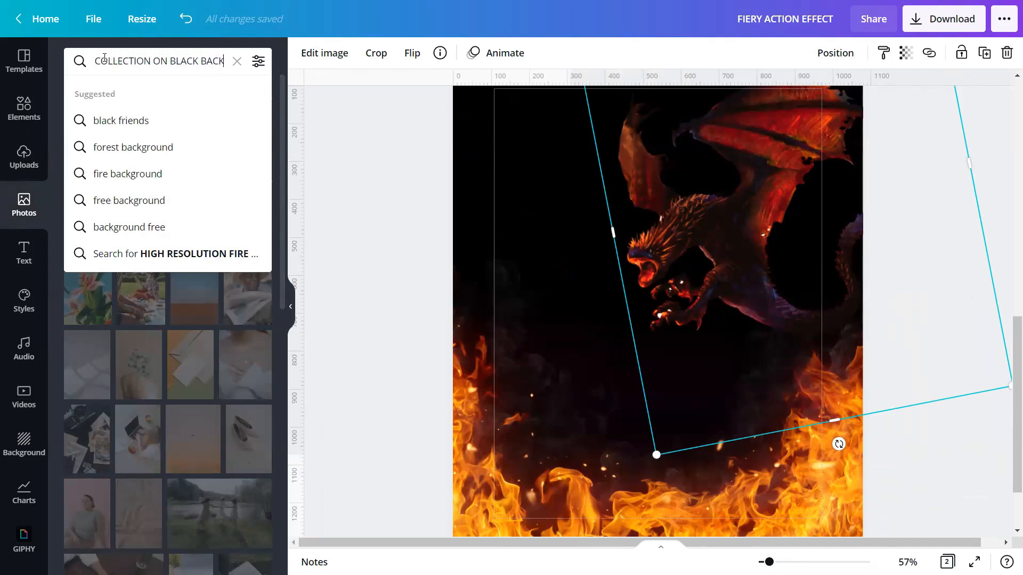
{"action": "type", "text": "GROUBN"}
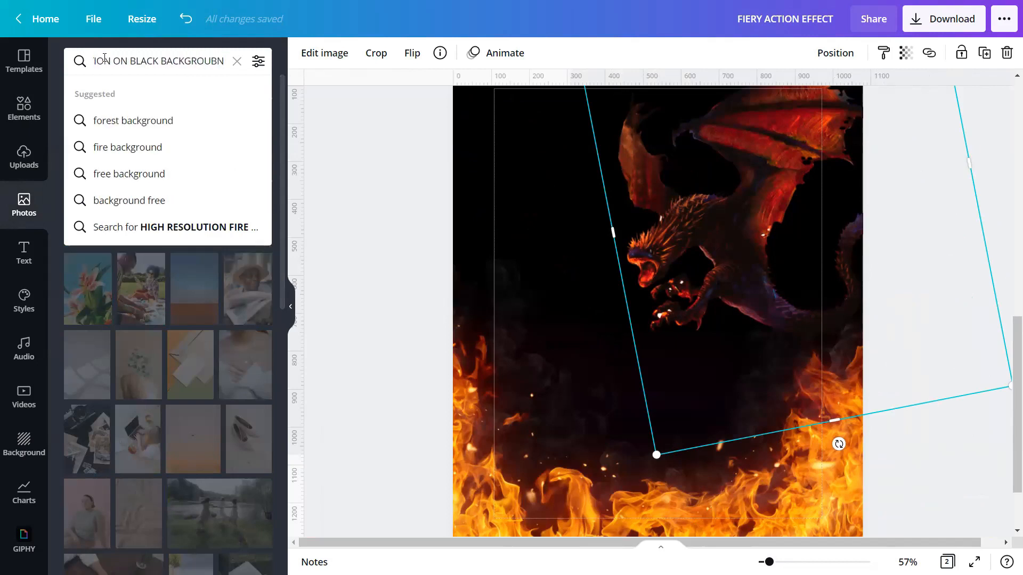
{"action": "key", "text": "BackSpace"}
{"action": "key", "text": "BackSpace"}
{"action": "type", "text": "ND"}
{"action": "key", "text": "Return"}
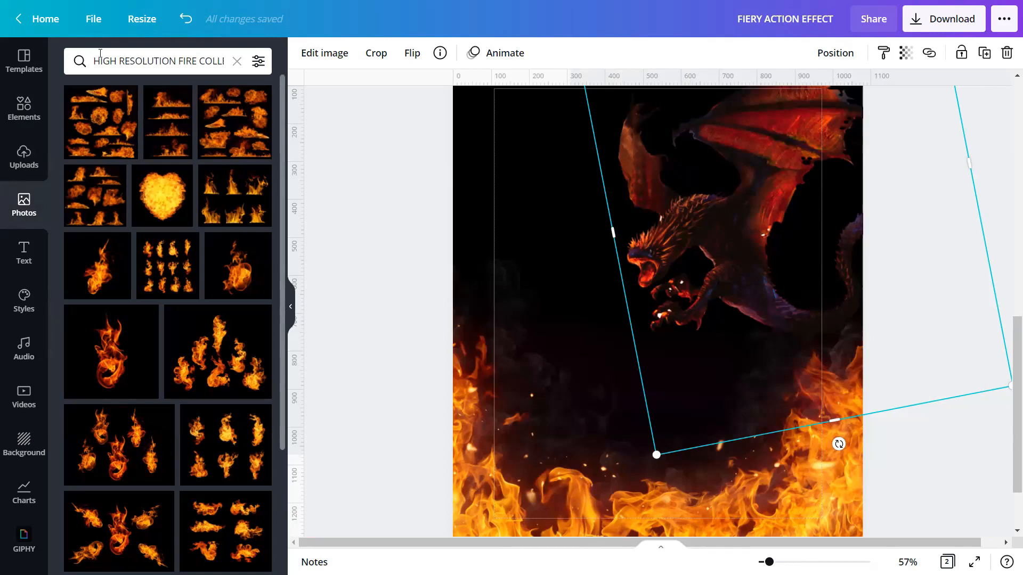
Step: Add the first fire-collection result to page two and collapse the Photos panel
{"action": "left_click", "coordinate": [110, 126]}
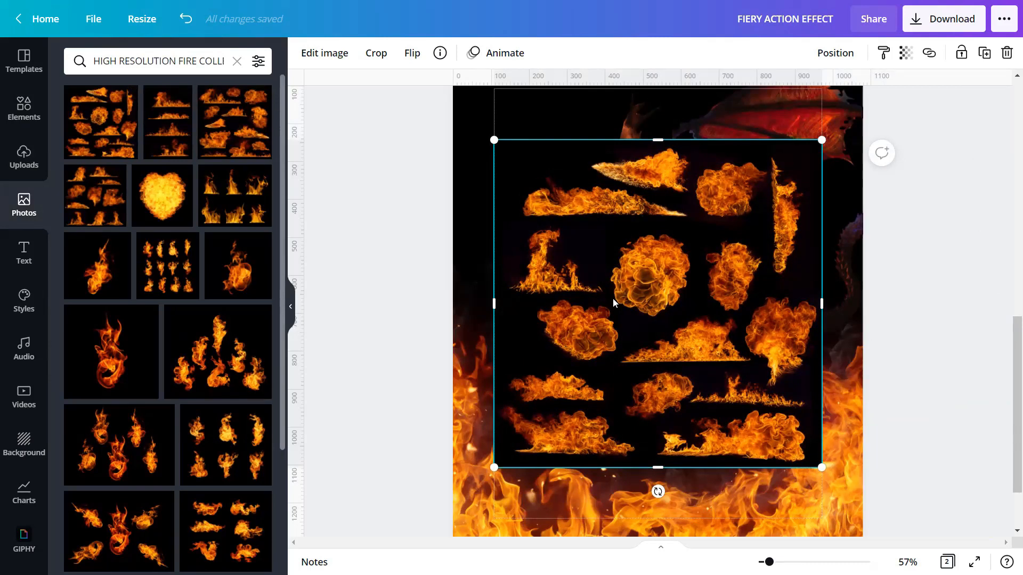
{"action": "left_click", "coordinate": [290, 308]}
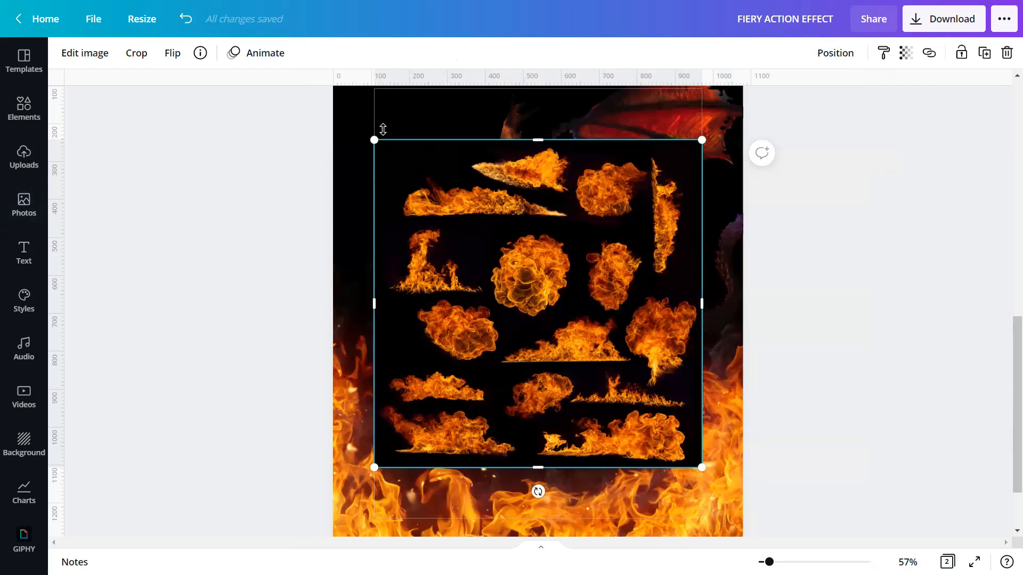
Step: Run Background Remover on the fire-collection photo and pick the Erase brush
{"action": "left_click", "coordinate": [90, 54]}
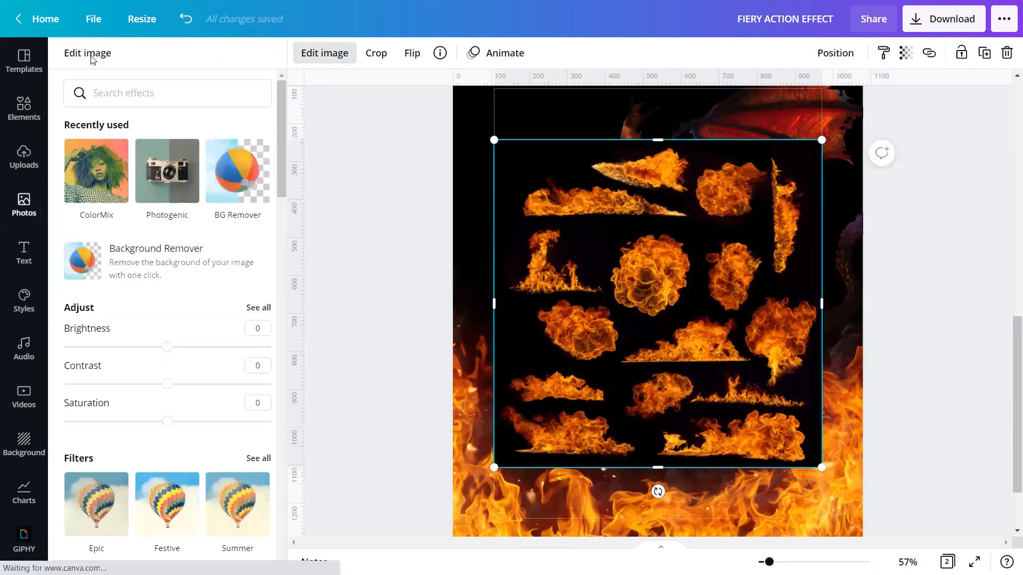
{"action": "left_click", "coordinate": [143, 268]}
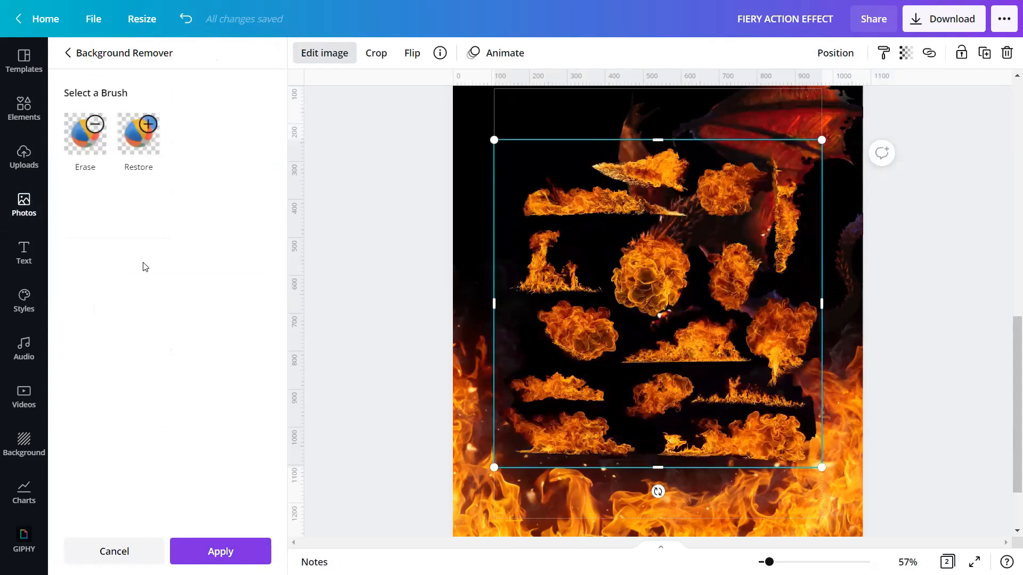
{"action": "left_click", "coordinate": [92, 140]}
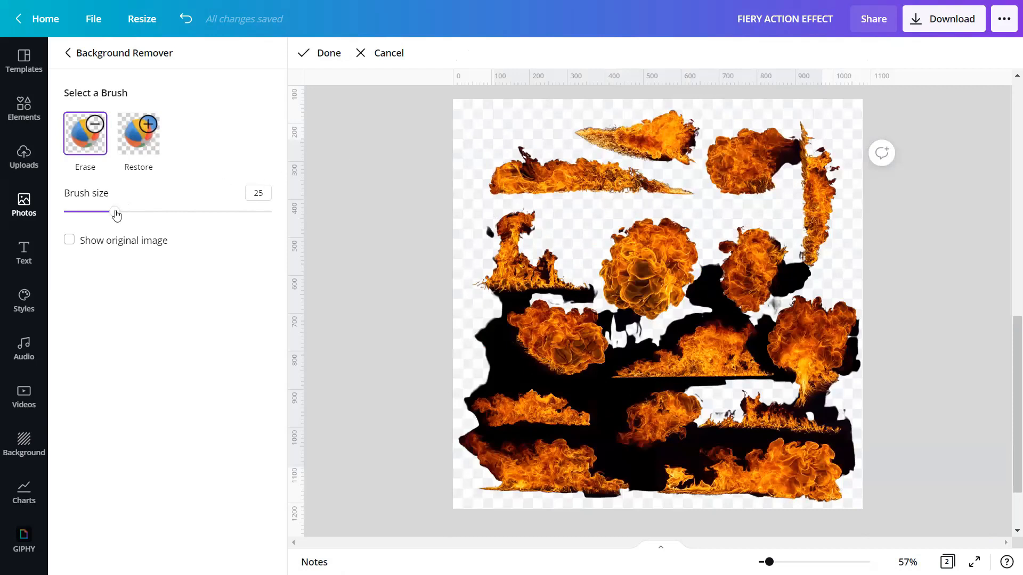
Step: Erase every flame except the fire-breath streak with a size-100 brush, then refine details with a smaller brush
{"action": "left_click_drag", "start_coordinate": [116, 215], "coordinate": [293, 251]}
{"action": "mouse_move", "coordinate": [482, 174]}
{"action": "left_mouse_down"}
{"action": "mouse_move", "coordinate": [668, 212]}
{"action": "mouse_move", "coordinate": [730, 206]}
{"action": "mouse_move", "coordinate": [765, 149]}
{"action": "mouse_move", "coordinate": [810, 228]}
{"action": "mouse_move", "coordinate": [485, 238]}
{"action": "mouse_move", "coordinate": [359, 309]}
{"action": "mouse_move", "coordinate": [842, 341]}
{"action": "mouse_move", "coordinate": [628, 392]}
{"action": "mouse_move", "coordinate": [578, 384]}
{"action": "mouse_move", "coordinate": [488, 403]}
{"action": "mouse_move", "coordinate": [712, 428]}
{"action": "left_mouse_up"}
{"action": "scroll", "coordinate": [479, 402], "scroll_direction": "down", "scroll_amount": 1}
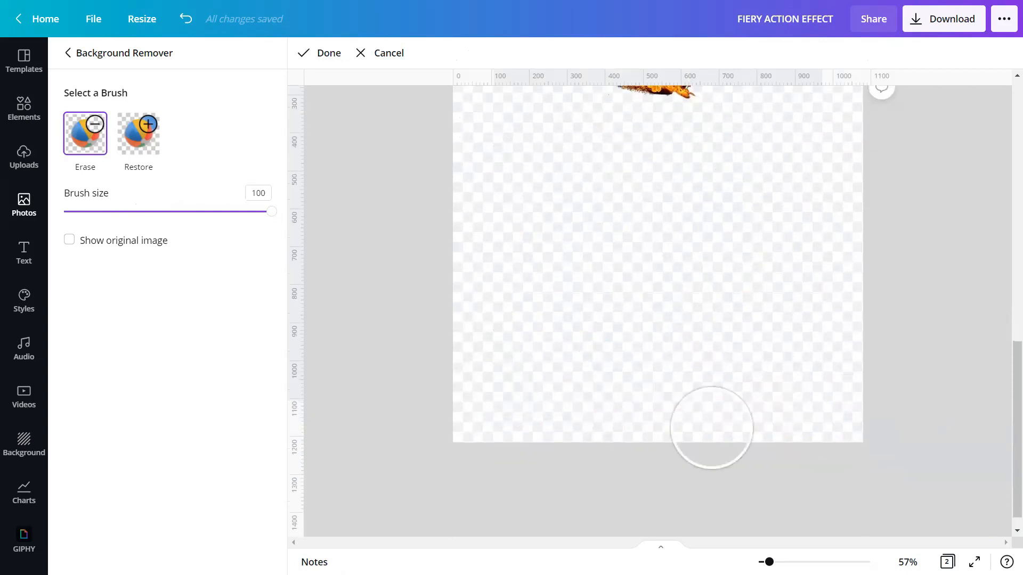
{"action": "scroll", "coordinate": [615, 383], "scroll_direction": "up", "scroll_amount": 2}
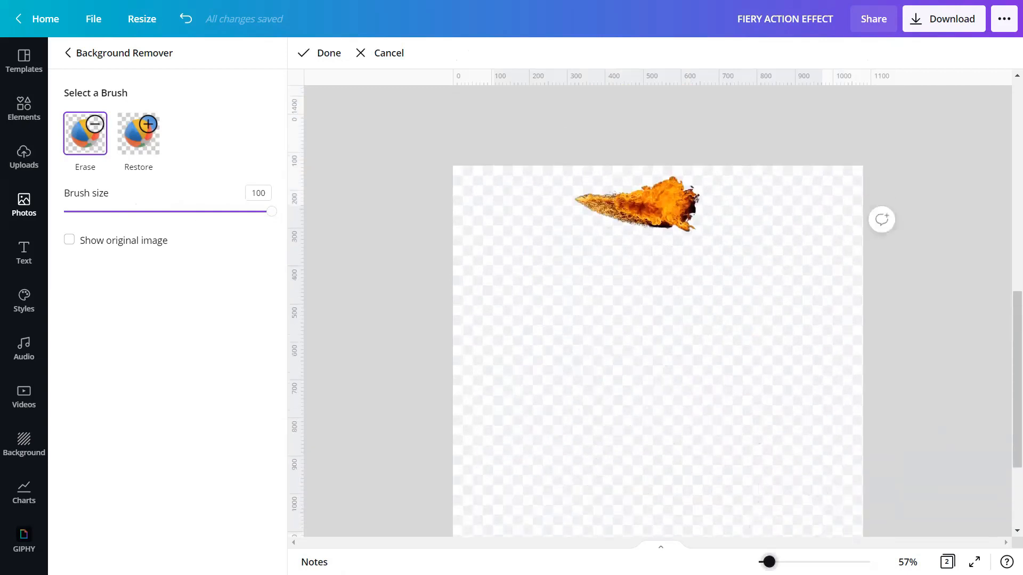
{"action": "scroll", "coordinate": [660, 248], "scroll_direction": "up", "scroll_amount": 5}
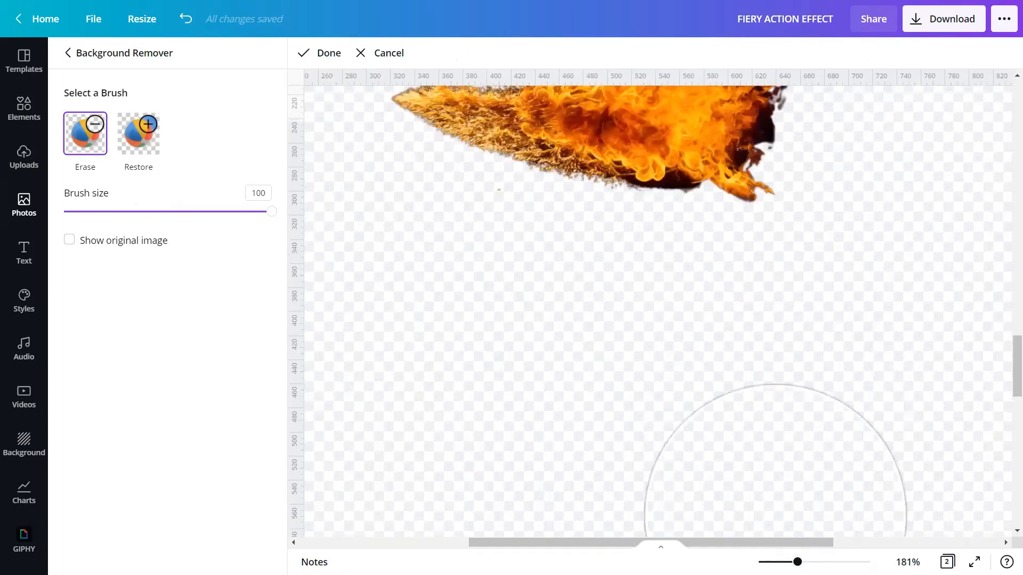
{"action": "scroll", "coordinate": [775, 514], "scroll_direction": "up", "scroll_amount": 1}
{"action": "left_click_drag", "start_coordinate": [268, 219], "coordinate": [78, 212]}
{"action": "scroll", "coordinate": [599, 245], "scroll_direction": "up", "scroll_amount": 3}
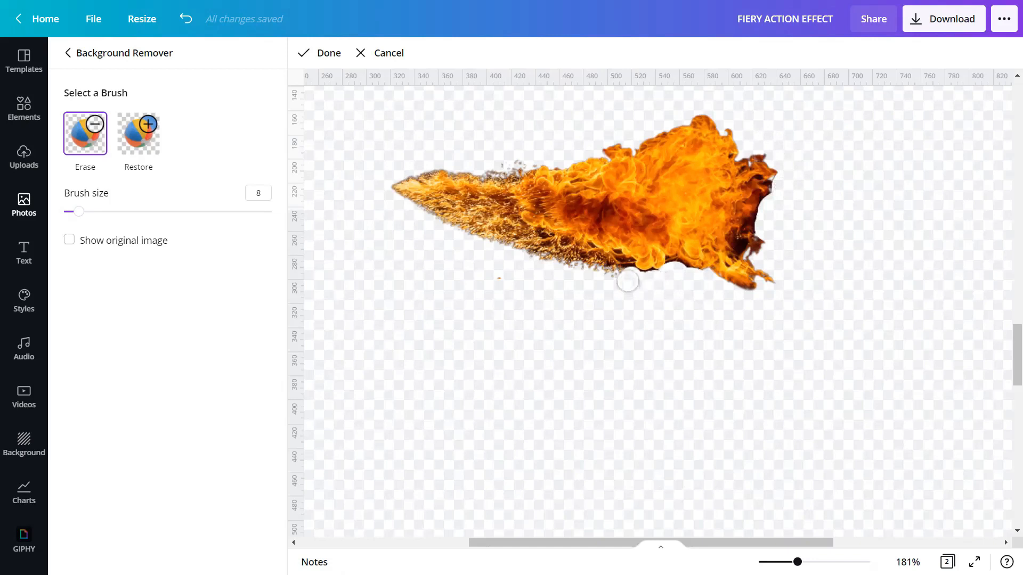
{"action": "left_click", "coordinate": [323, 55]}
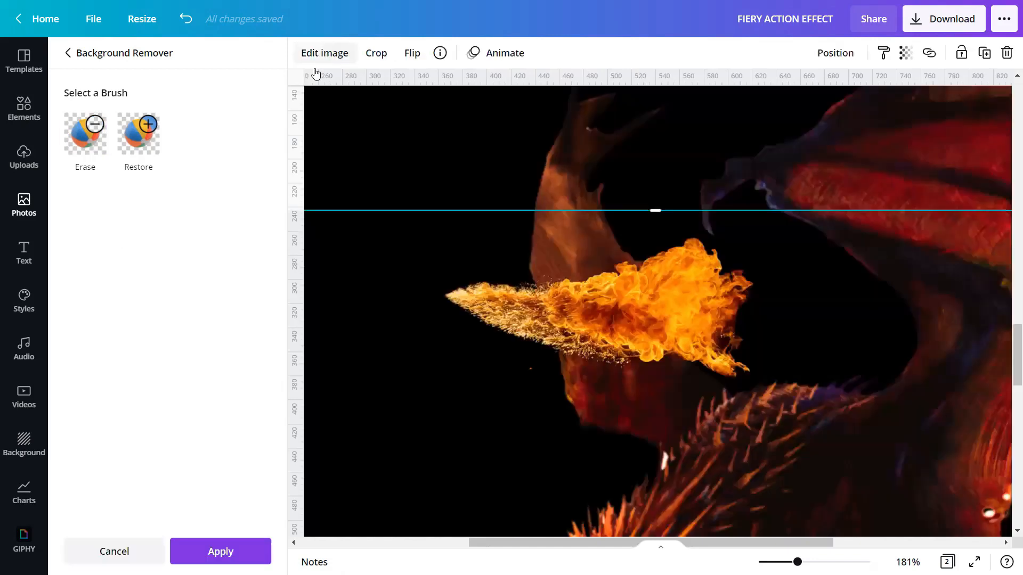
Step: Crop the flame image to a narrow strip around the fire-breath streak by raising its bottom edge
{"action": "left_click", "coordinate": [222, 550]}
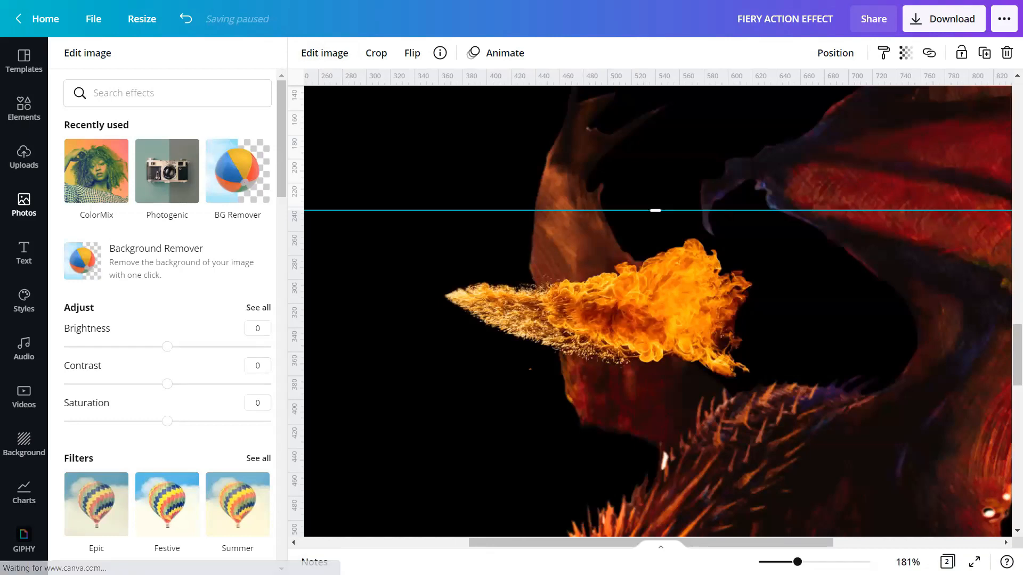
{"action": "left_click_drag", "start_coordinate": [797, 562], "coordinate": [771, 561]}
{"action": "scroll", "coordinate": [701, 475], "scroll_direction": "down", "scroll_amount": 5}
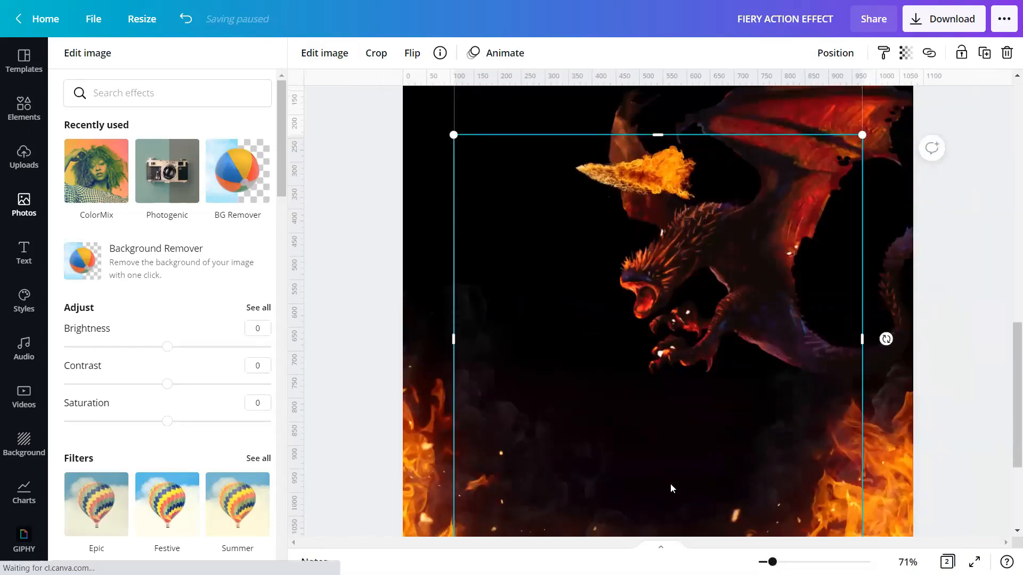
{"action": "left_click_drag", "start_coordinate": [658, 413], "coordinate": [658, 170]}
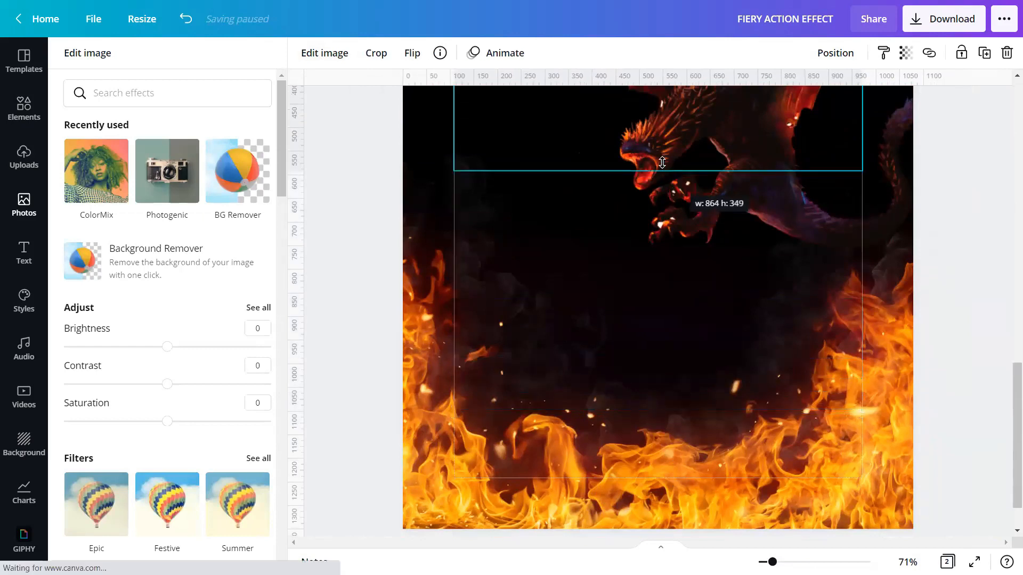
{"action": "scroll", "coordinate": [658, 240], "scroll_direction": "up", "scroll_amount": 3}
{"action": "left_click_drag", "start_coordinate": [657, 297], "coordinate": [658, 258]}
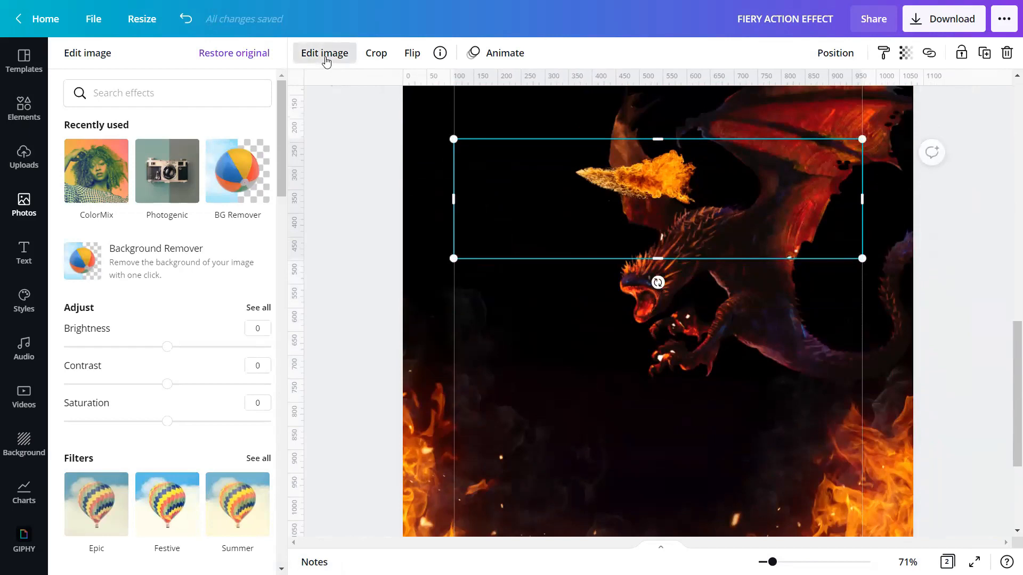
Step: Set the flame's brightness to 20, saturation to 40, and warmth, vibrance and highlights to 100
{"action": "left_click", "coordinate": [322, 58]}
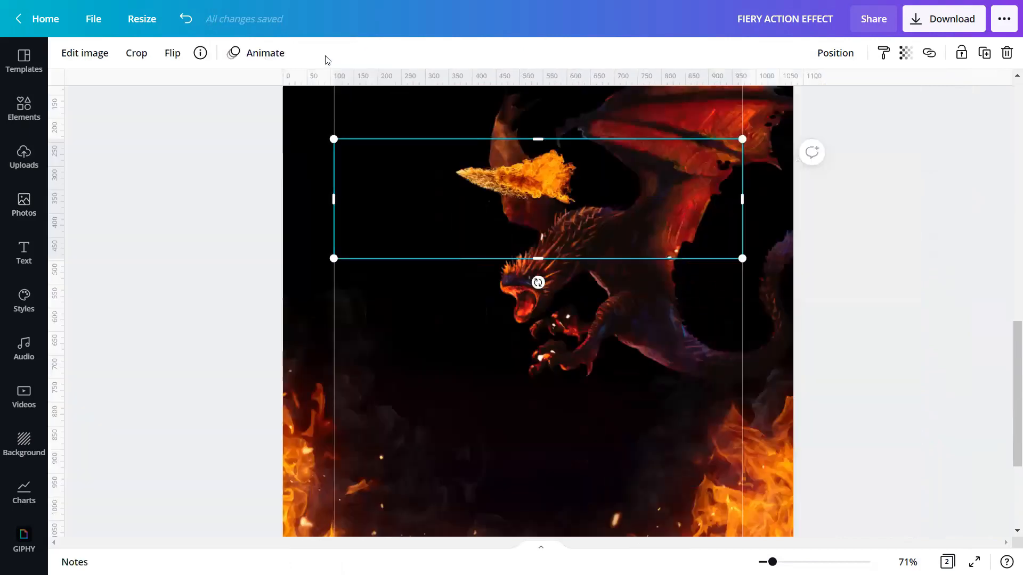
{"action": "left_click", "coordinate": [87, 54]}
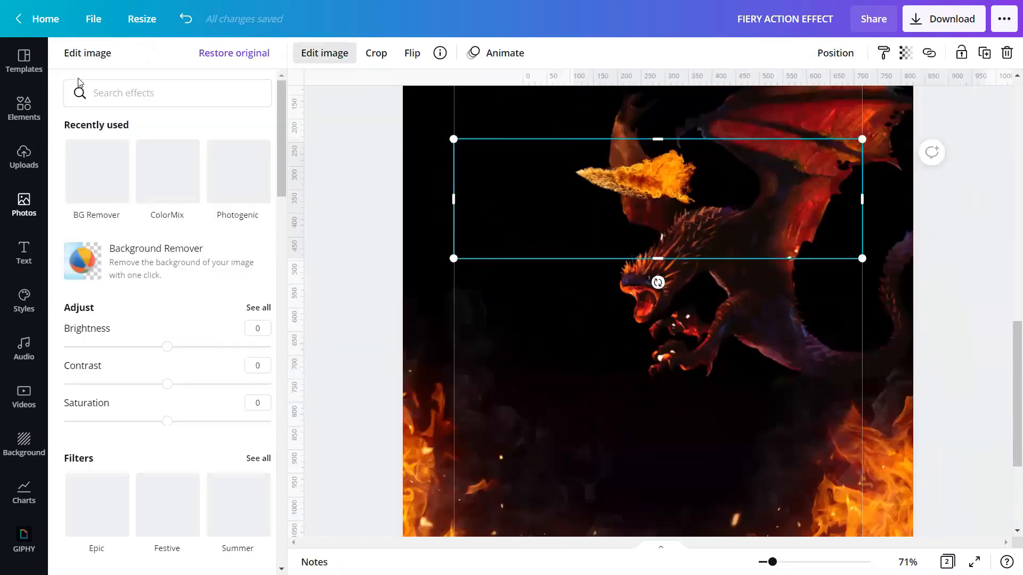
{"action": "left_click", "coordinate": [257, 309]}
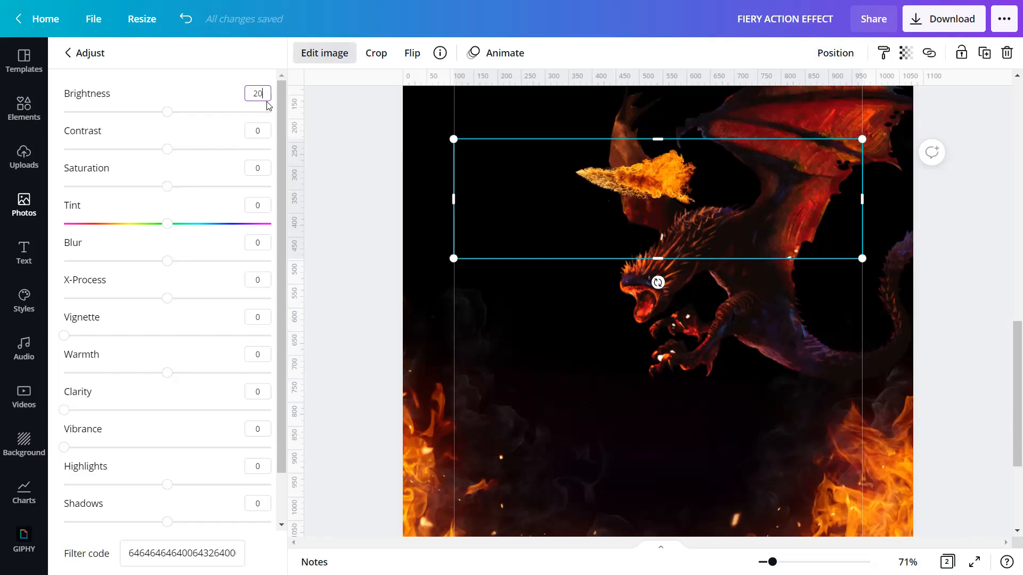
{"action": "left_click", "coordinate": [262, 169]}
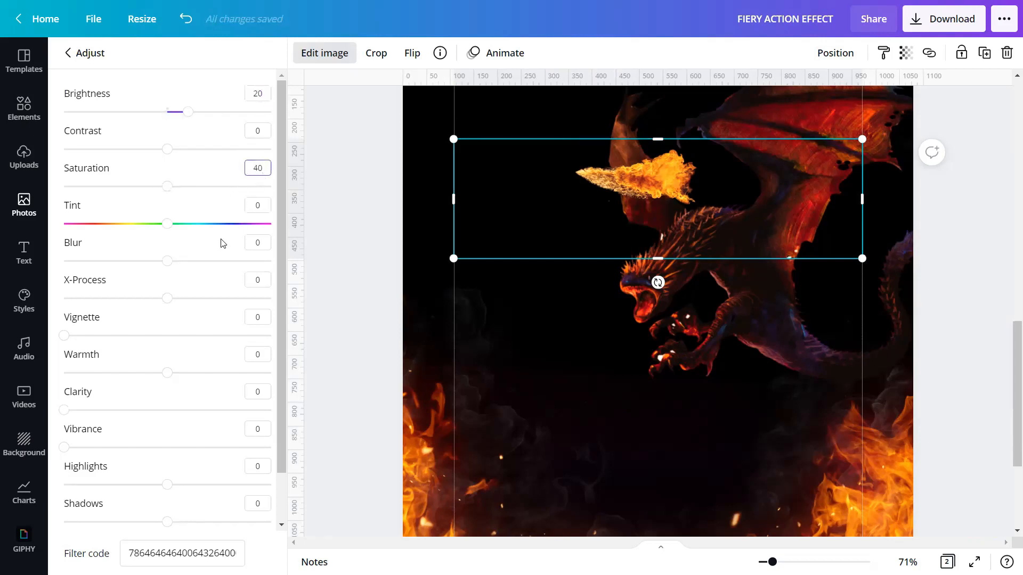
{"action": "left_click_drag", "start_coordinate": [168, 372], "coordinate": [282, 379]}
{"action": "left_click_drag", "start_coordinate": [66, 450], "coordinate": [277, 453]}
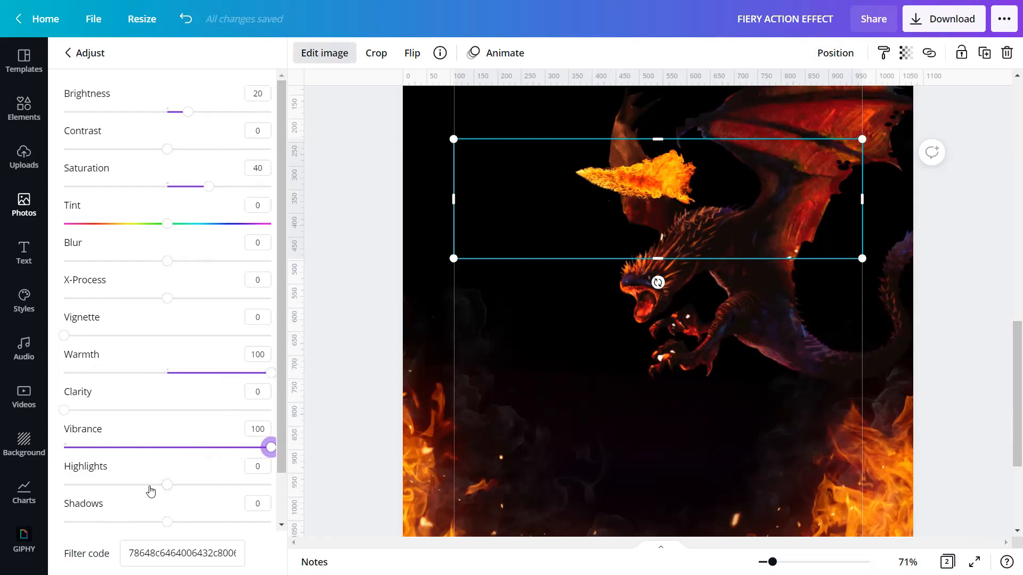
{"action": "left_click_drag", "start_coordinate": [169, 487], "coordinate": [269, 486]}
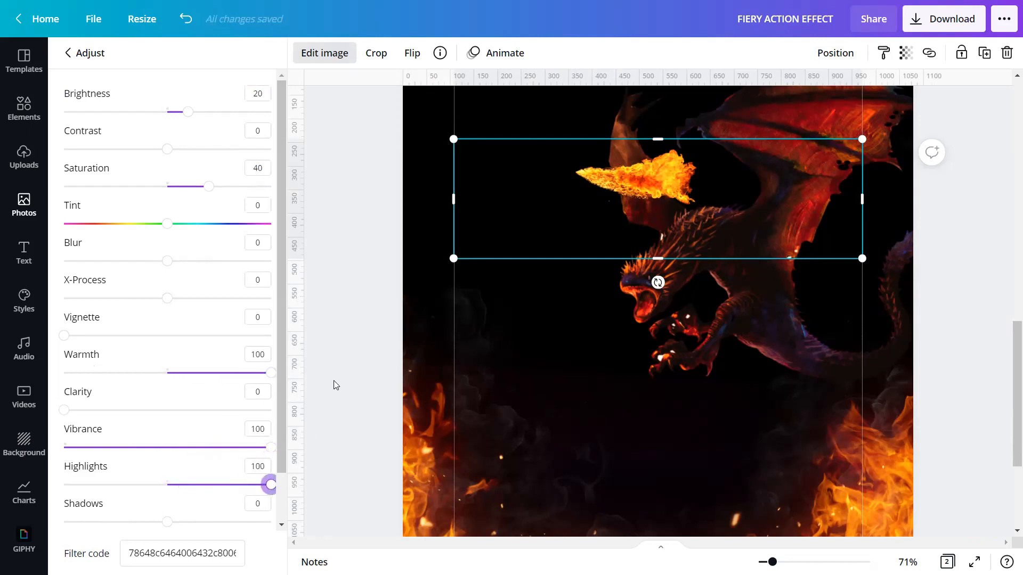
{"action": "left_click", "coordinate": [340, 405]}
{"action": "left_click_drag", "start_coordinate": [773, 562], "coordinate": [793, 562]}
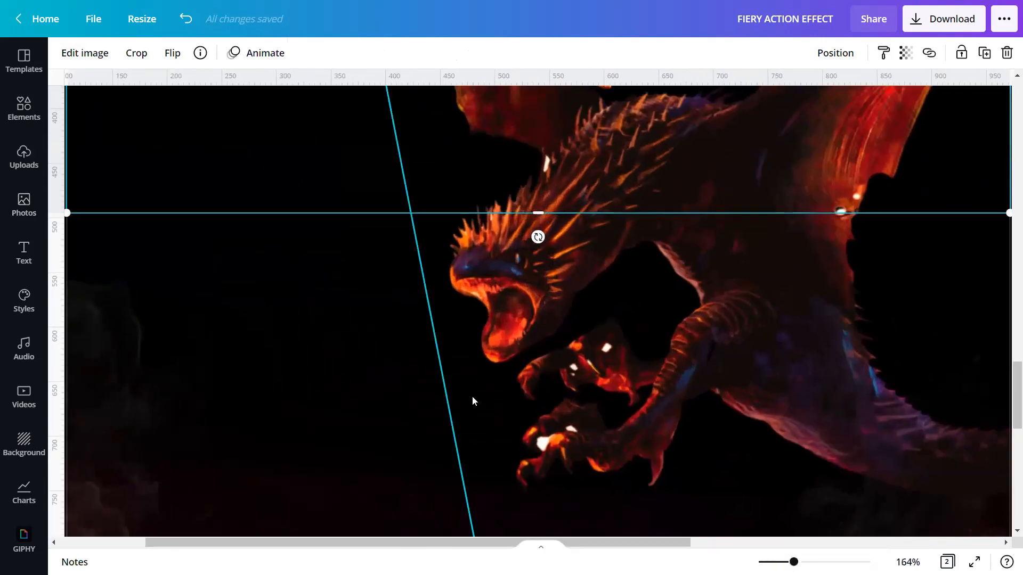
Step: Flip the flame horizontally so it points leftward
{"action": "scroll", "coordinate": [472, 395], "scroll_direction": "up", "scroll_amount": 4}
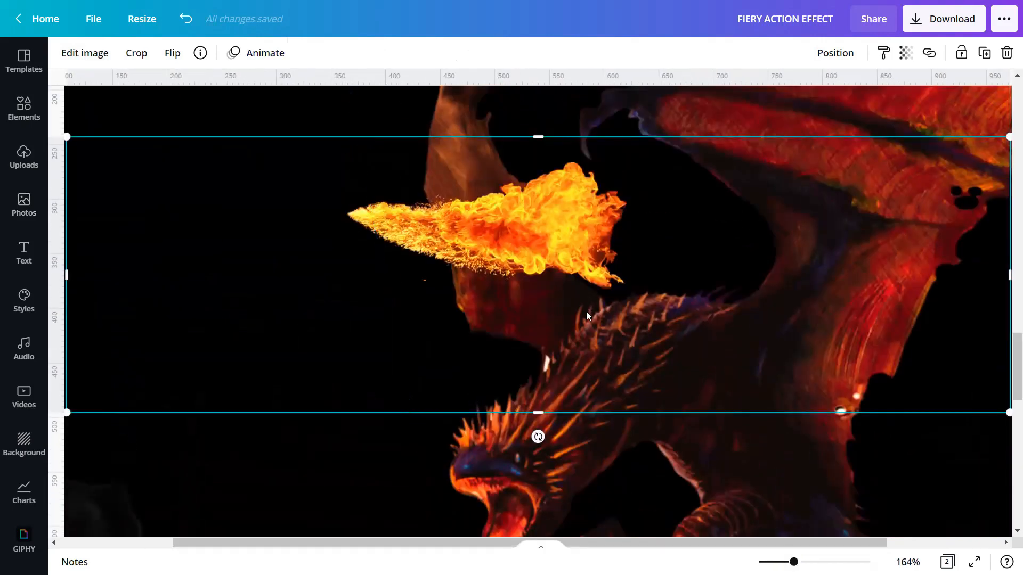
{"action": "left_click_drag", "start_coordinate": [794, 561], "coordinate": [768, 562]}
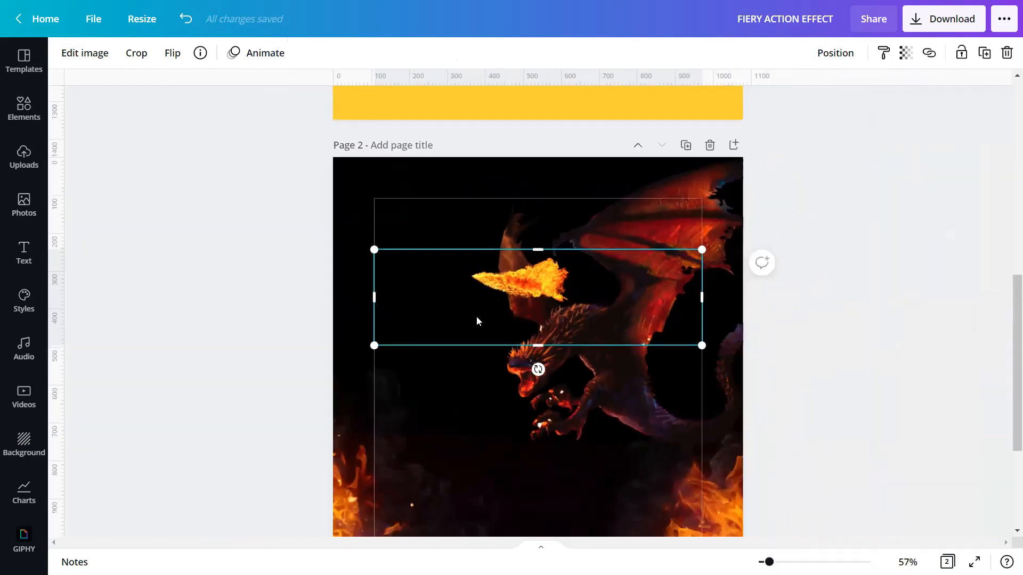
{"action": "left_click", "coordinate": [174, 56]}
{"action": "left_click", "coordinate": [214, 88]}
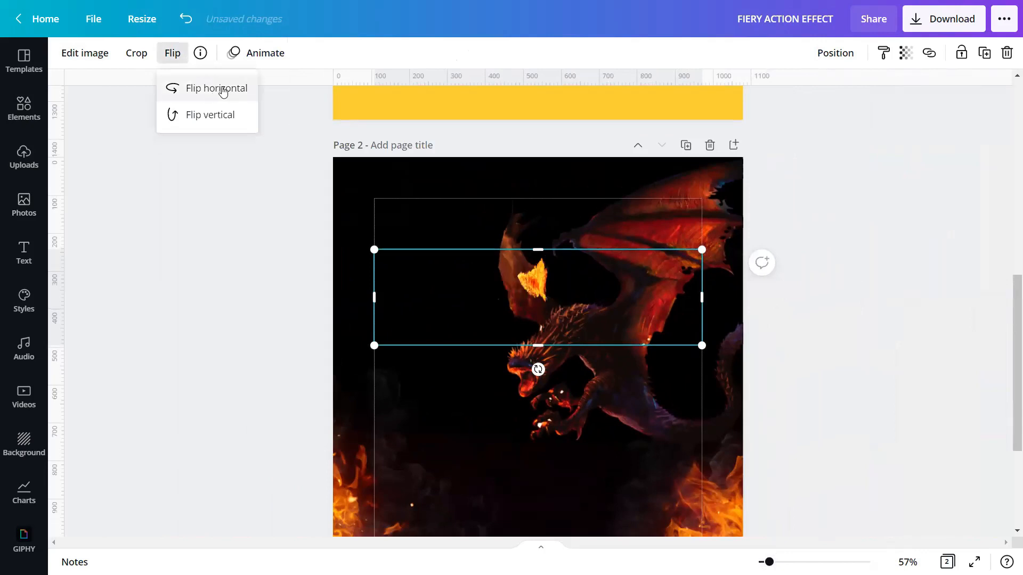
Step: Move the flame down to the dragon's mouth and enlarge it from its corners
{"action": "left_click_drag", "start_coordinate": [526, 275], "coordinate": [447, 381]}
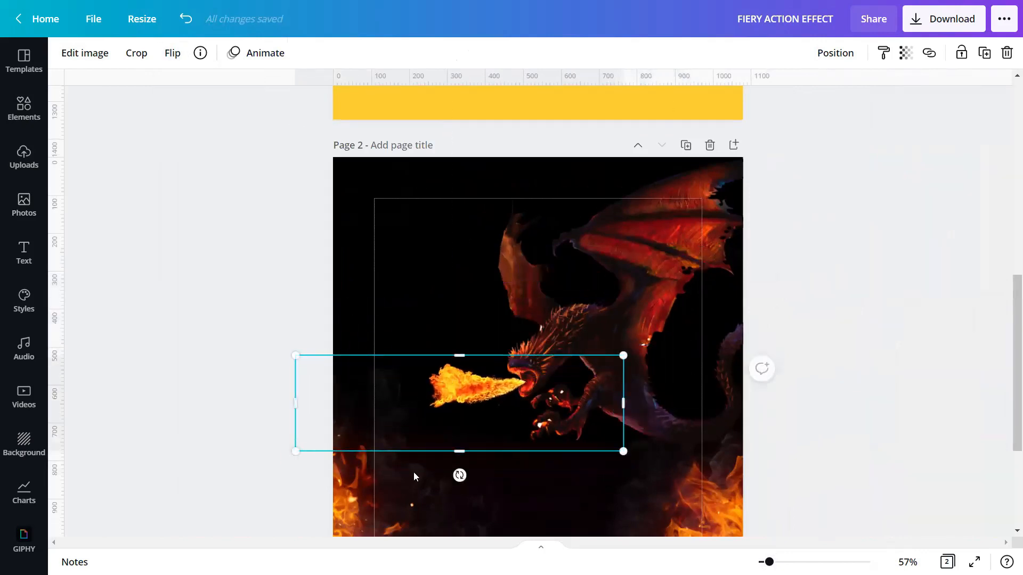
{"action": "left_click_drag", "start_coordinate": [292, 451], "coordinate": [65, 495]}
{"action": "left_click_drag", "start_coordinate": [624, 518], "coordinate": [679, 540]}
Step: Tilt the flame and enlarge it from its lower corner, joining it to the dragon's mouth
{"action": "left_click_drag", "start_coordinate": [489, 468], "coordinate": [517, 443]}
{"action": "scroll", "coordinate": [486, 457], "scroll_direction": "down", "scroll_amount": 3}
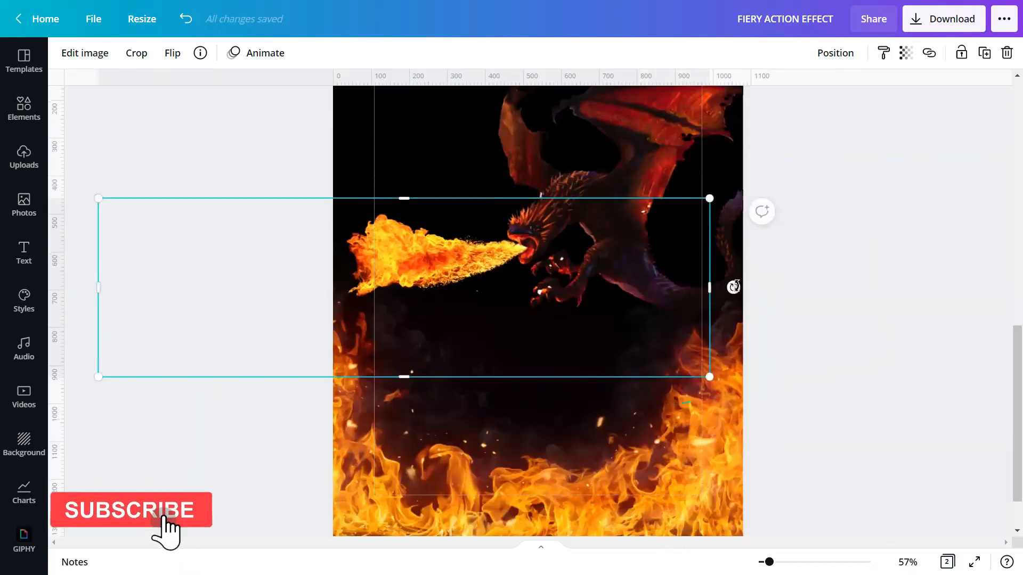
{"action": "left_click_drag", "start_coordinate": [733, 287], "coordinate": [721, 191]}
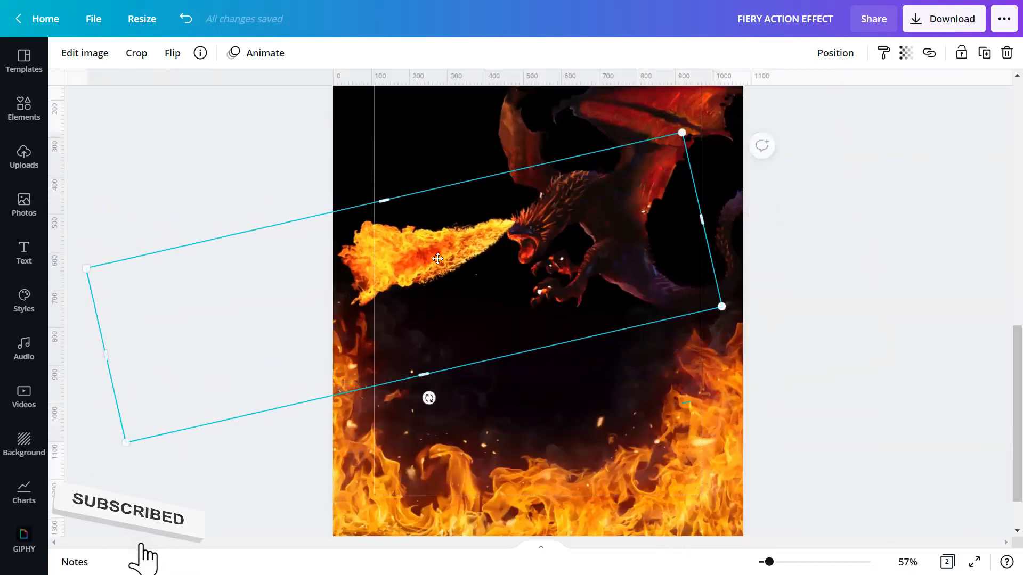
{"action": "left_click_drag", "start_coordinate": [140, 465], "coordinate": [39, 521]}
{"action": "left_click_drag", "start_coordinate": [388, 302], "coordinate": [425, 289]}
{"action": "mouse_move", "coordinate": [731, 139]}
{"action": "left_mouse_down"}
{"action": "mouse_move", "coordinate": [760, 126]}
{"action": "mouse_move", "coordinate": [732, 136]}
{"action": "left_mouse_up"}
{"action": "left_click_drag", "start_coordinate": [653, 193], "coordinate": [656, 191]}
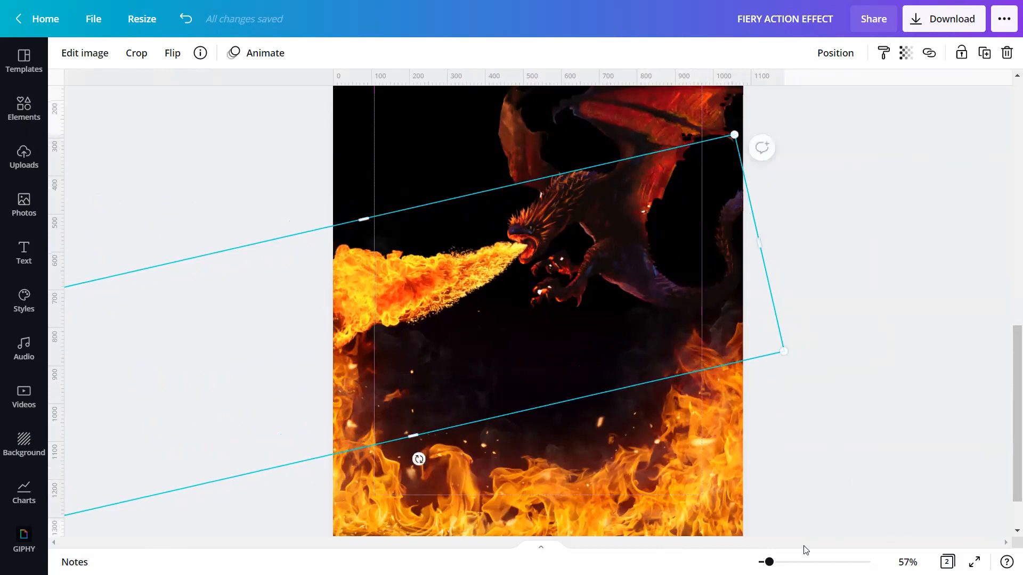
Step: Resize the flame to about 1,481 by 604 so it runs from the mouth past the left edge
{"action": "left_click_drag", "start_coordinate": [769, 562], "coordinate": [807, 562]}
{"action": "scroll", "coordinate": [599, 439], "scroll_direction": "up", "scroll_amount": 4}
{"action": "left_click_drag", "start_coordinate": [354, 378], "coordinate": [372, 381]}
{"action": "left_click_drag", "start_coordinate": [807, 562], "coordinate": [767, 562]}
{"action": "scroll", "coordinate": [320, 444], "scroll_direction": "down", "scroll_amount": 3}
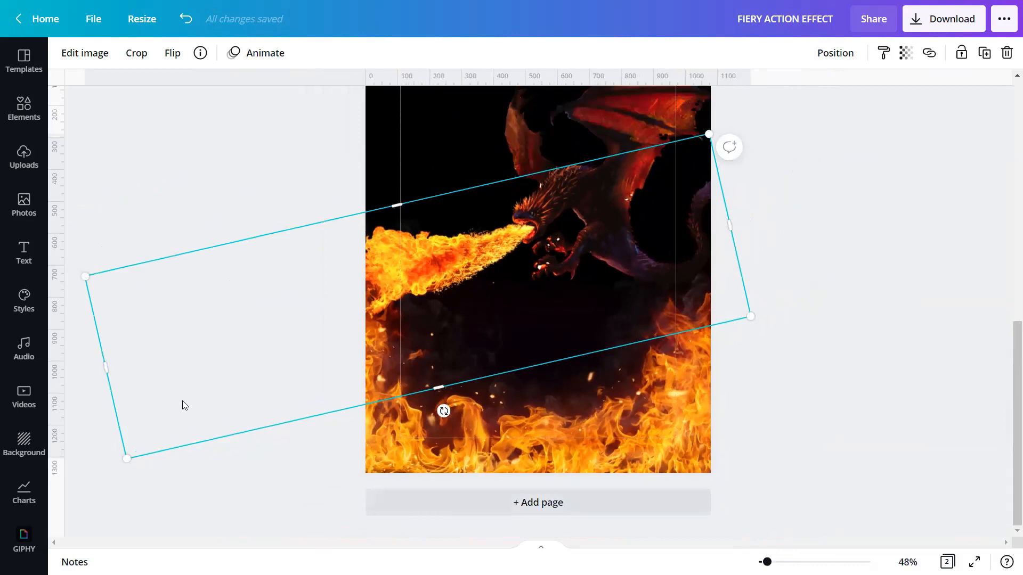
{"action": "left_click_drag", "start_coordinate": [141, 365], "coordinate": [304, 346]}
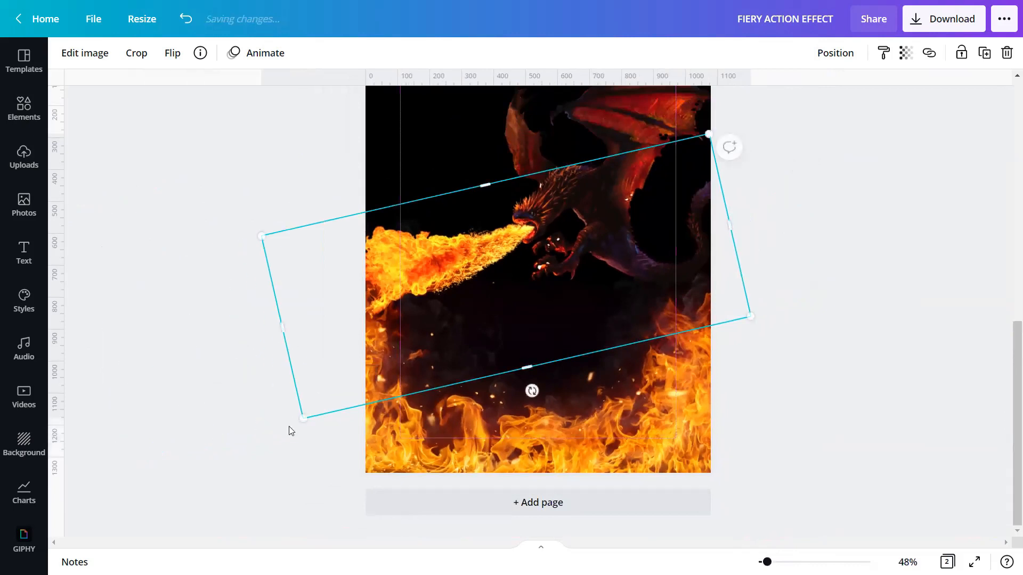
{"action": "mouse_move", "coordinate": [302, 416]}
{"action": "left_mouse_down"}
{"action": "mouse_move", "coordinate": [283, 417]}
{"action": "mouse_move", "coordinate": [290, 426]}
{"action": "left_mouse_up"}
{"action": "left_click_drag", "start_coordinate": [399, 347], "coordinate": [402, 345]}
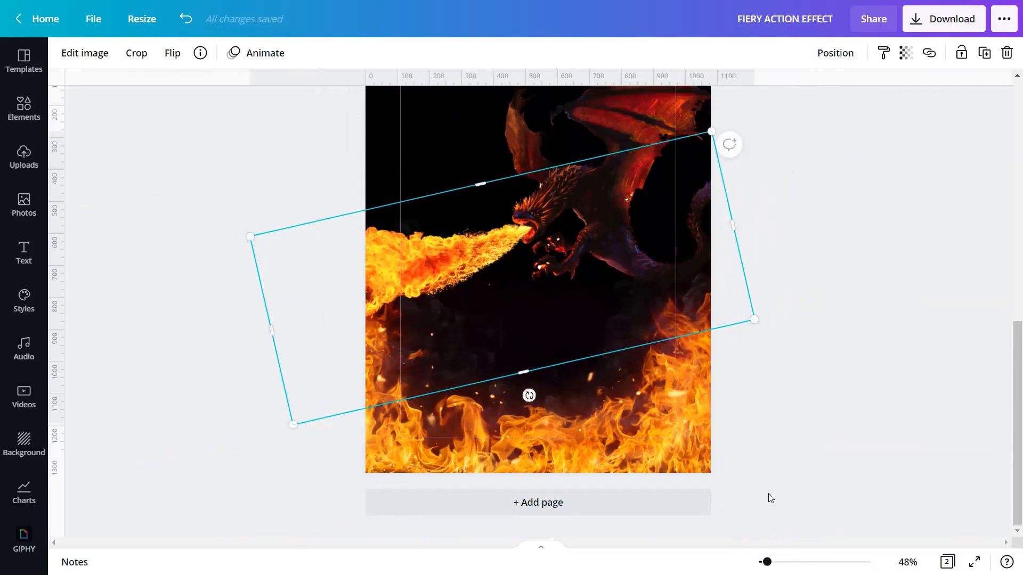
{"action": "left_click", "coordinate": [767, 386]}
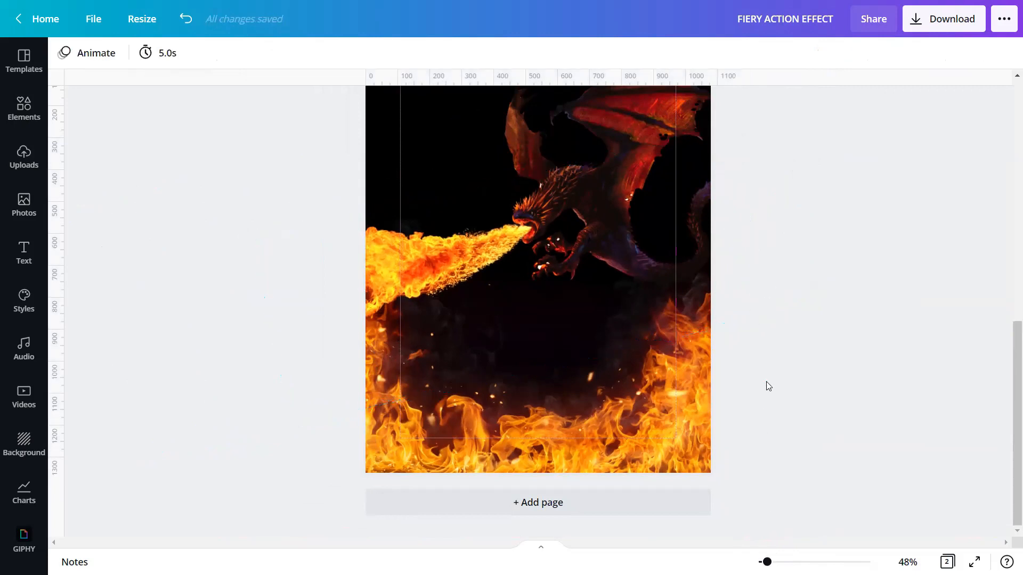
Step: Search elements for 'blurred dot', filter to Graphics, and add the red-orange blurred dot
{"action": "left_click", "coordinate": [24, 110]}
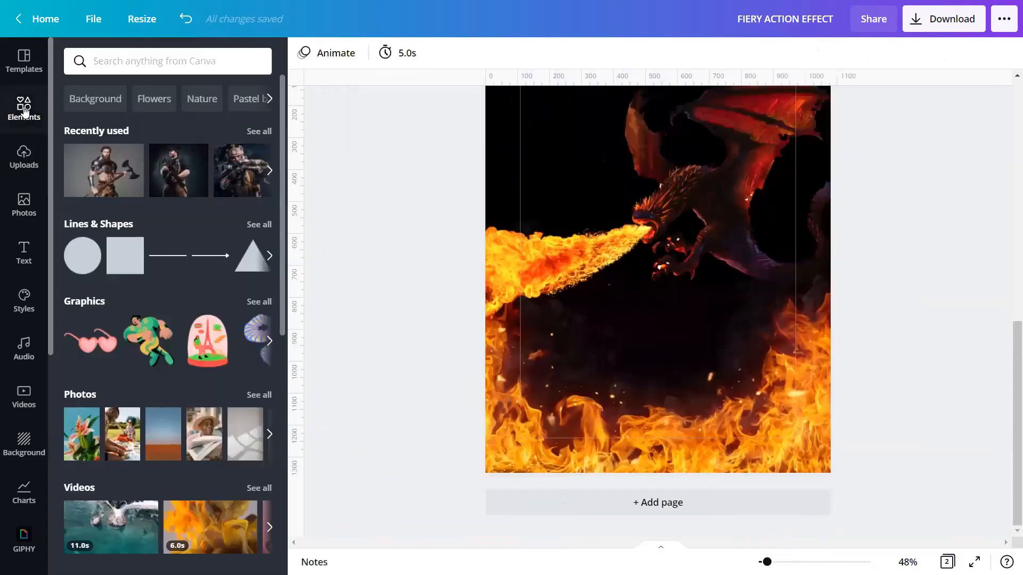
{"action": "left_click", "coordinate": [104, 62]}
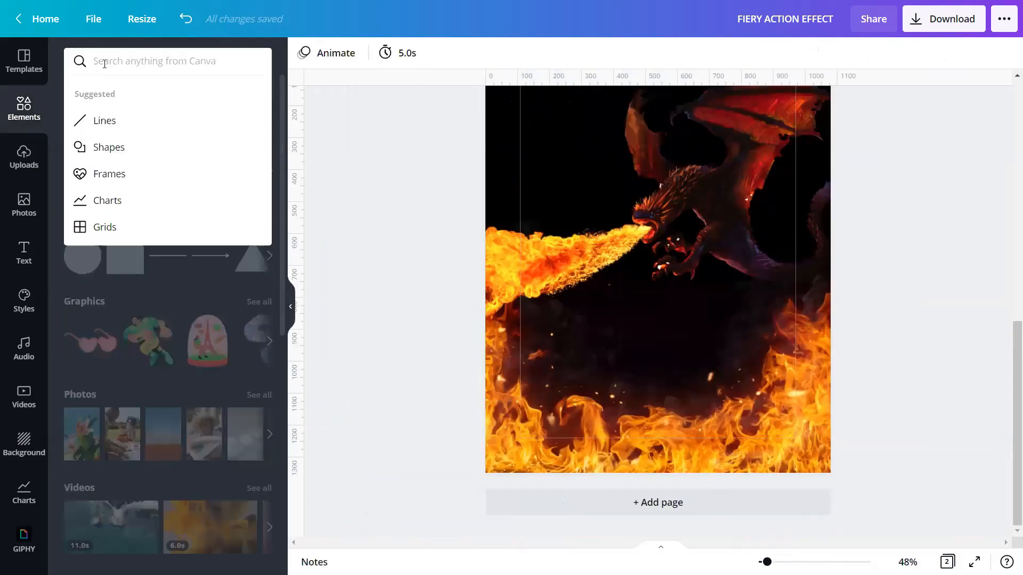
{"action": "type", "text": "blu"}
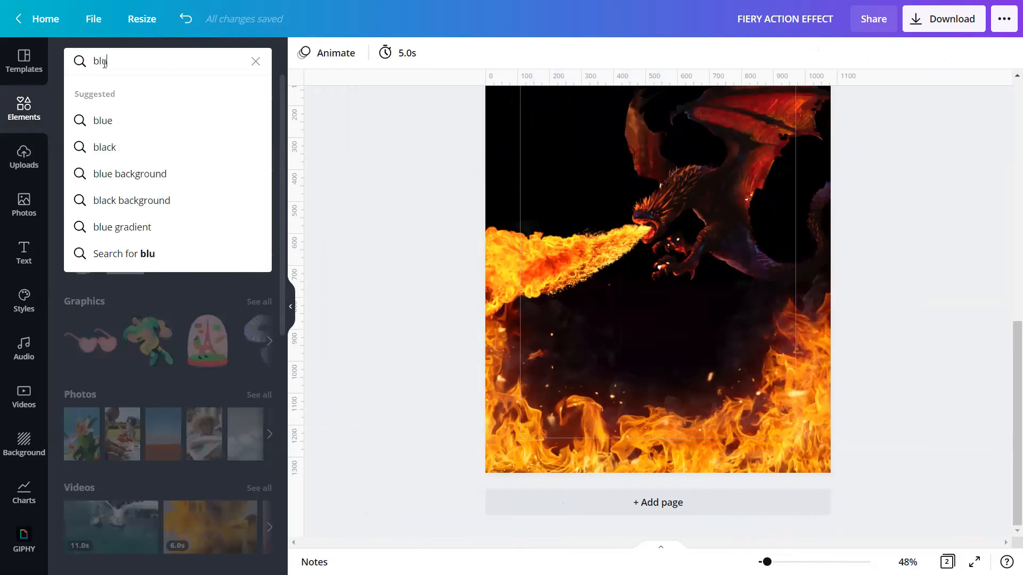
{"action": "type", "text": "rred dot"}
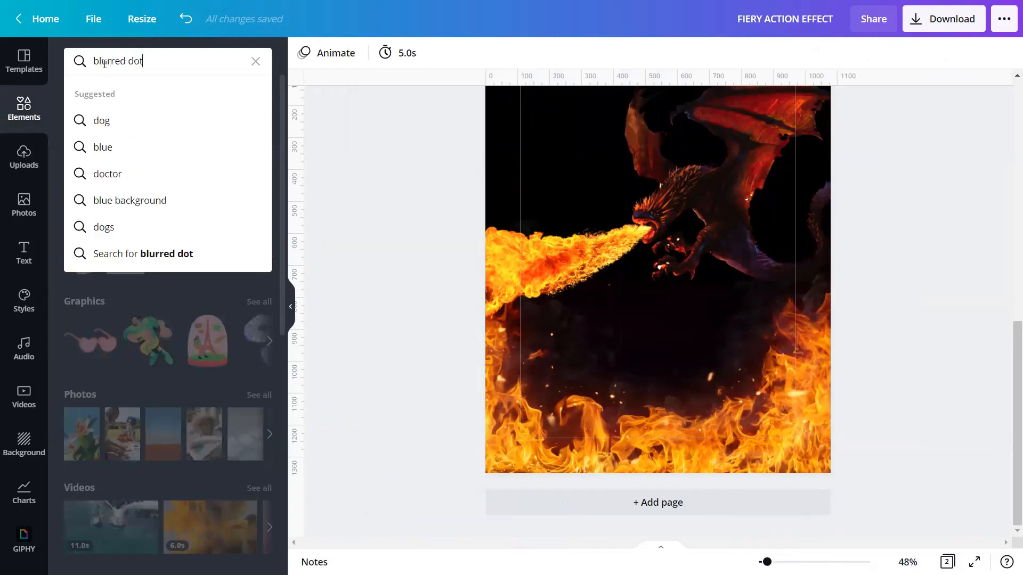
{"action": "key", "text": "Return"}
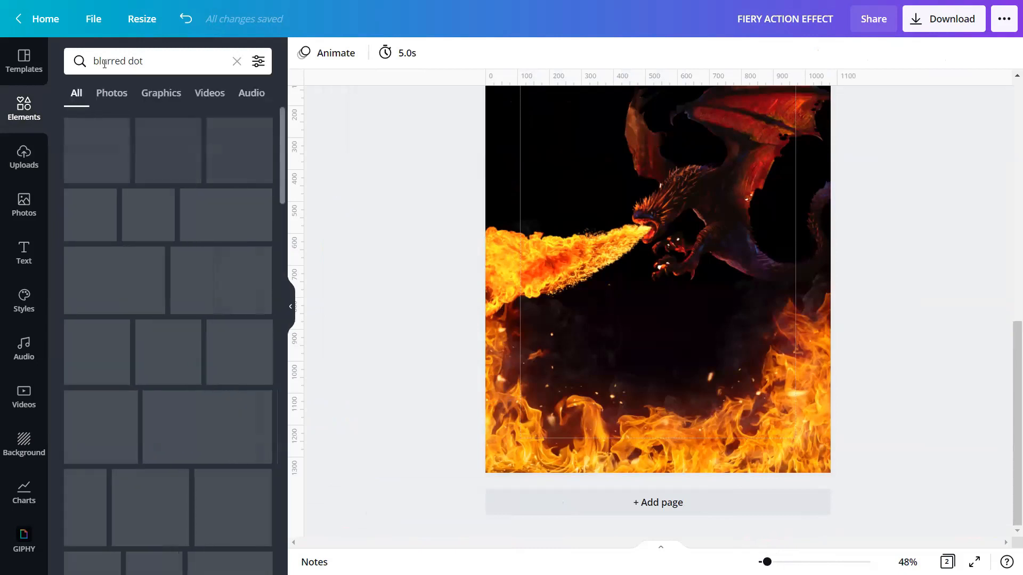
{"action": "left_click", "coordinate": [162, 95]}
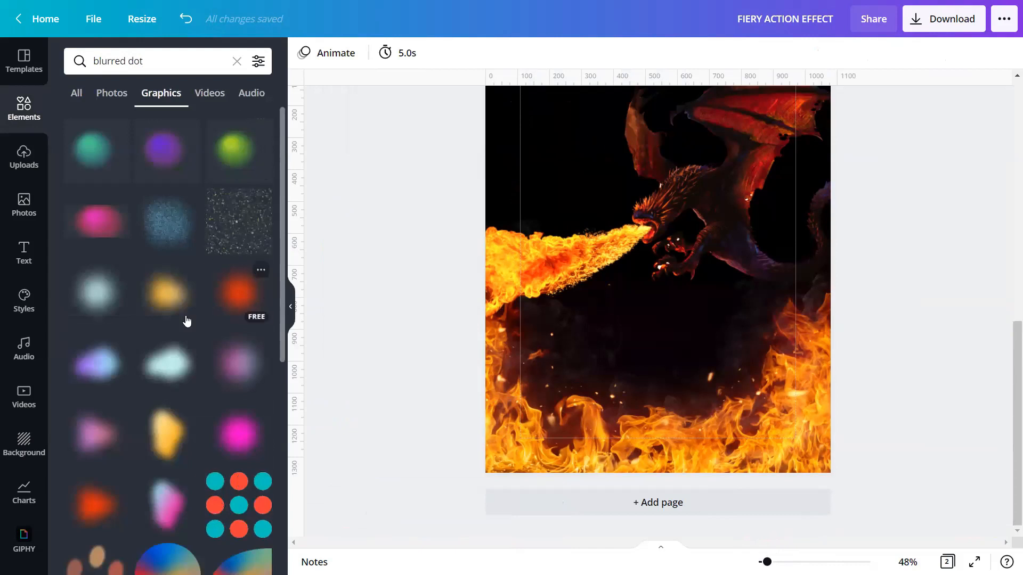
{"action": "left_click", "coordinate": [263, 311]}
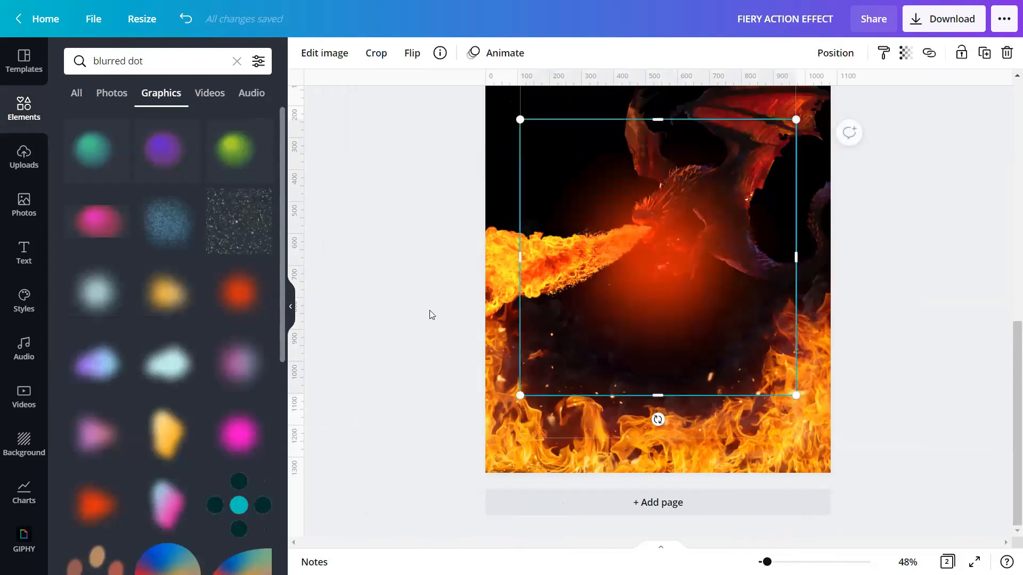
Step: Enlarge the red glow to about 972 px and move it over the dragon
{"action": "left_click", "coordinate": [359, 315]}
{"action": "left_click", "coordinate": [793, 393]}
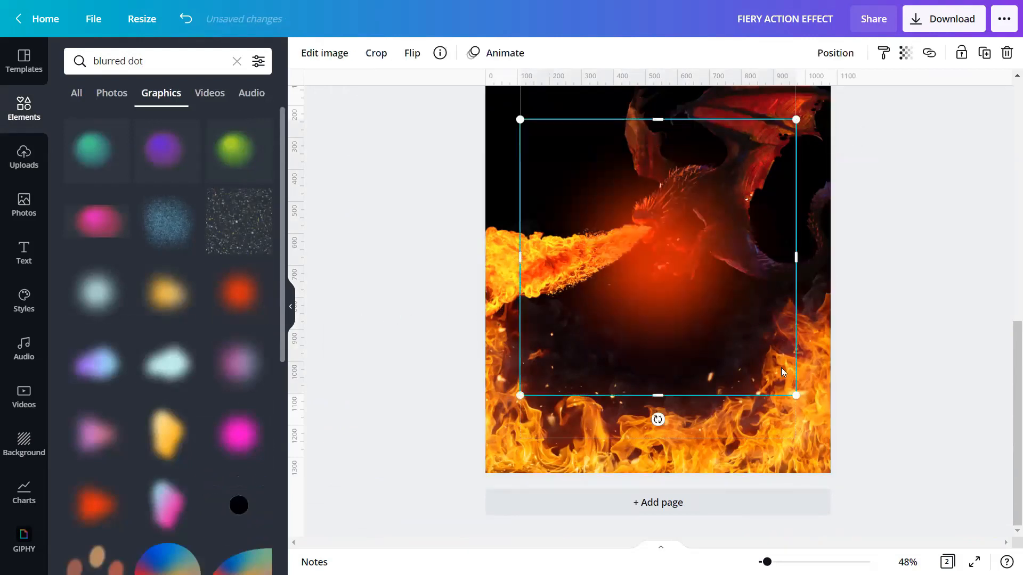
{"action": "left_click_drag", "start_coordinate": [796, 395], "coordinate": [902, 474]}
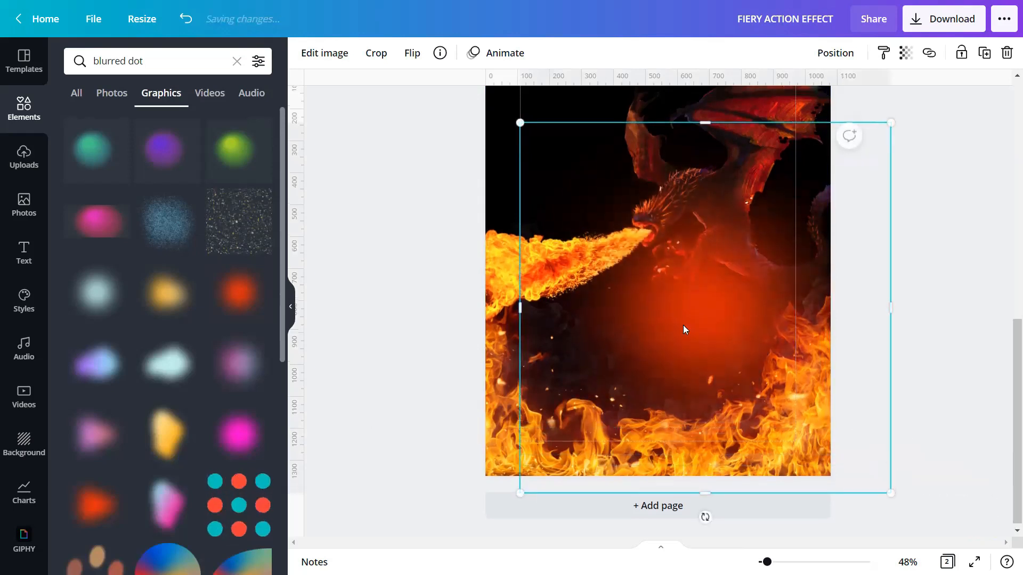
{"action": "scroll", "coordinate": [520, 188], "scroll_direction": "up", "scroll_amount": 2}
{"action": "left_click_drag", "start_coordinate": [508, 175], "coordinate": [470, 142]}
{"action": "left_click_drag", "start_coordinate": [678, 324], "coordinate": [703, 260]}
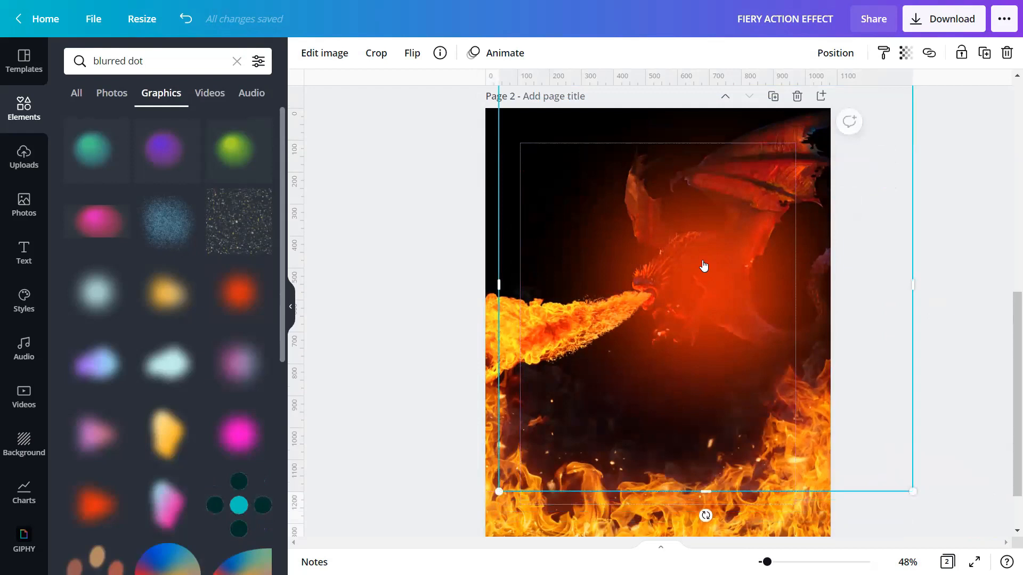
Step: Send the red glow behind the dragon, enlarge and shift it, then add the yellow blurred dot
{"action": "right_click", "coordinate": [703, 267]}
{"action": "left_click", "coordinate": [786, 366]}
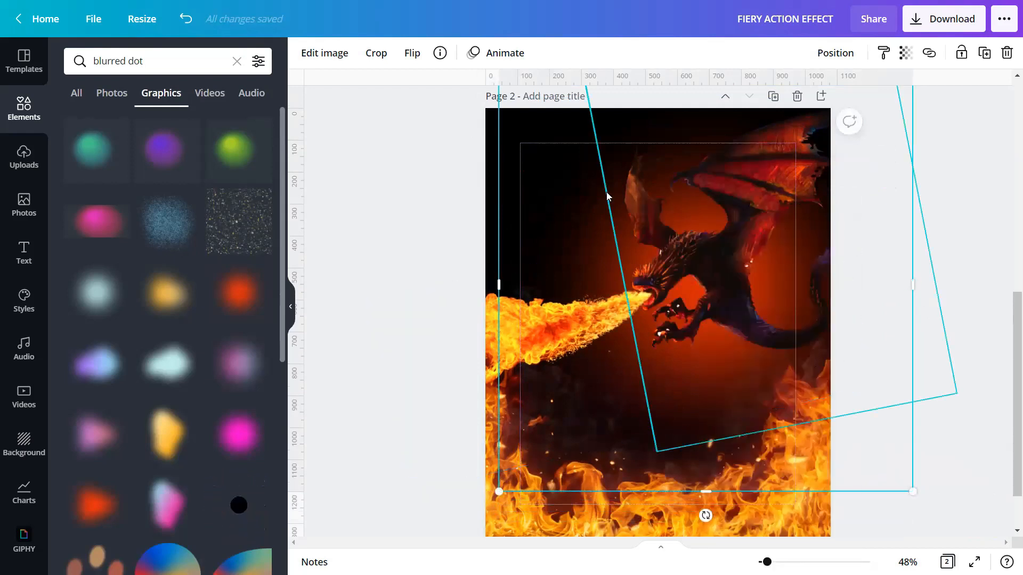
{"action": "scroll", "coordinate": [522, 152], "scroll_direction": "up", "scroll_amount": 2}
{"action": "left_click_drag", "start_coordinate": [498, 145], "coordinate": [456, 100]}
{"action": "left_click_drag", "start_coordinate": [544, 249], "coordinate": [564, 226]}
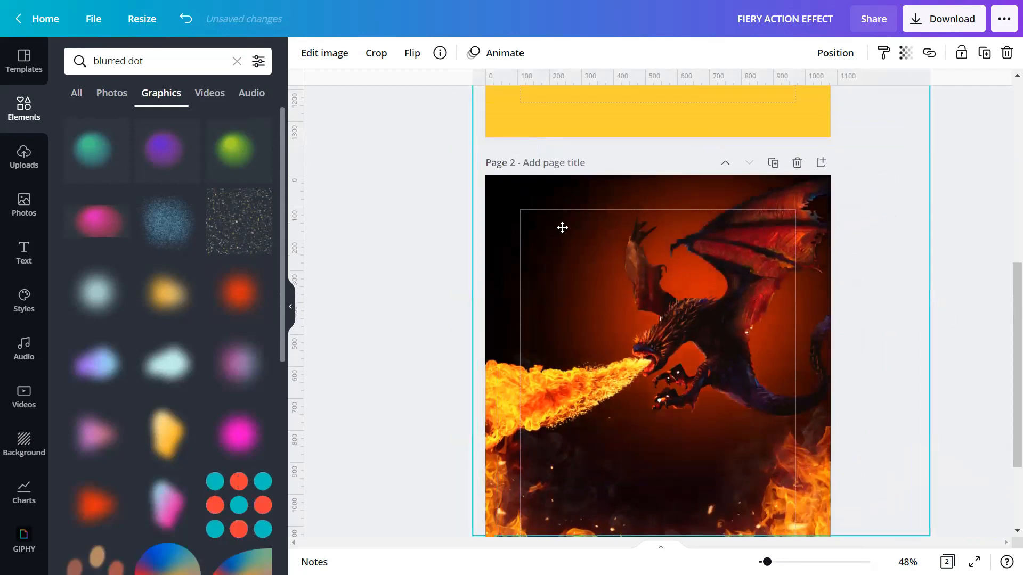
{"action": "left_click", "coordinate": [954, 262]}
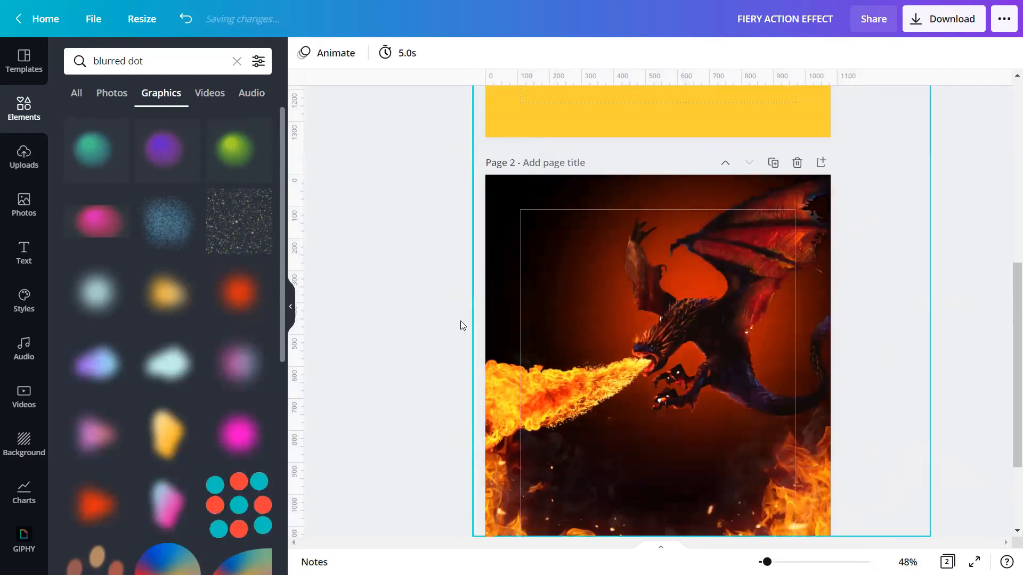
{"action": "left_click", "coordinate": [183, 299]}
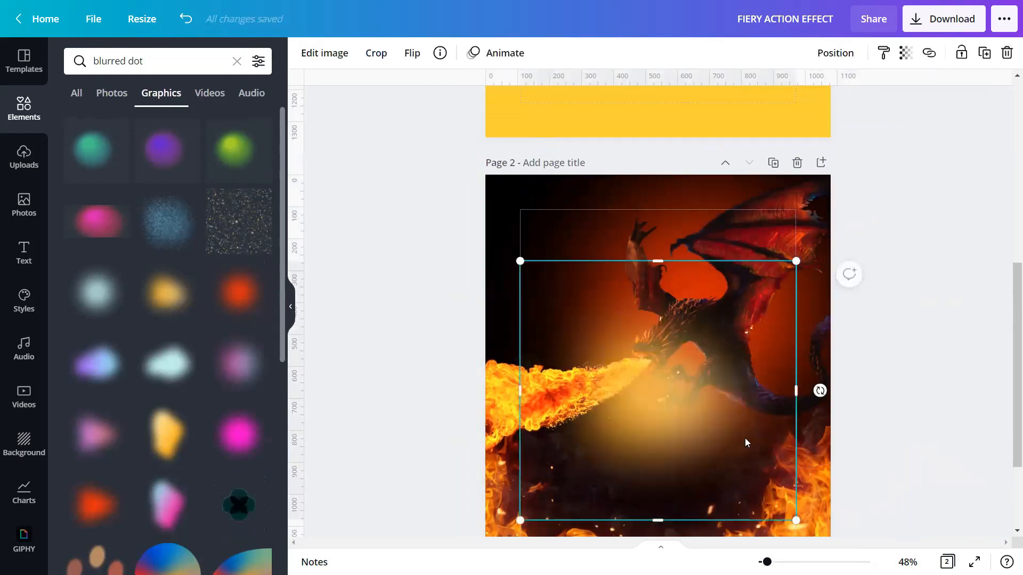
Step: Shrink the yellow glow to about 615 by 578 and move it toward the dragon's mouth
{"action": "left_click", "coordinate": [337, 358]}
{"action": "left_click", "coordinate": [784, 502]}
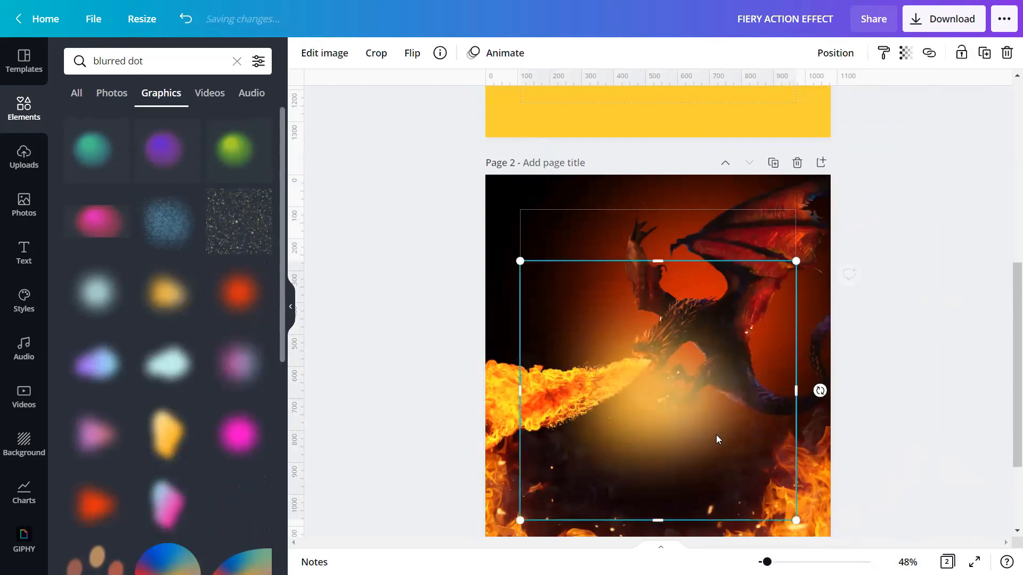
{"action": "left_click_drag", "start_coordinate": [797, 521], "coordinate": [584, 320]}
{"action": "left_click", "coordinate": [291, 307]}
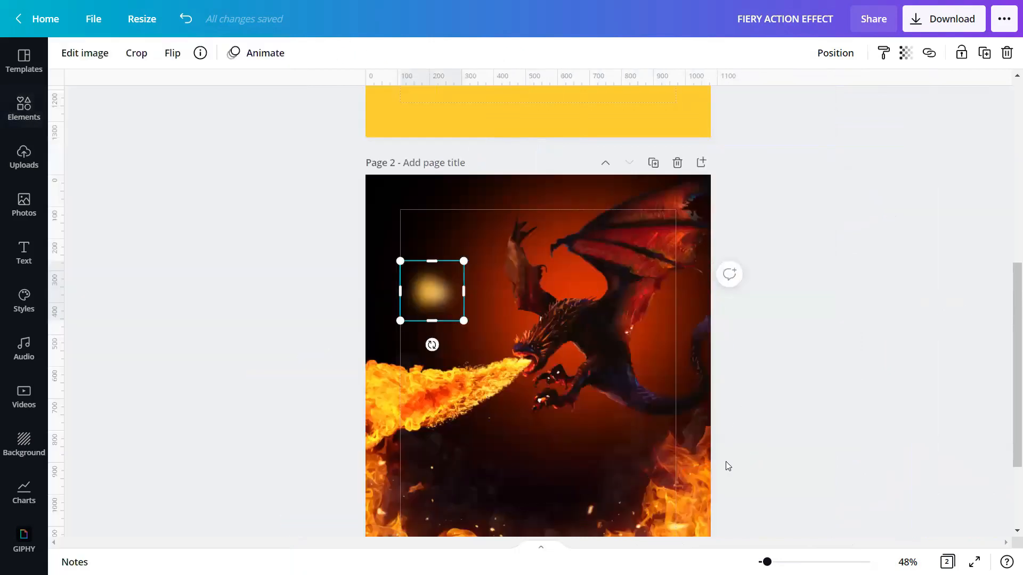
{"action": "scroll", "coordinate": [334, 297], "scroll_direction": "up", "scroll_amount": 5}
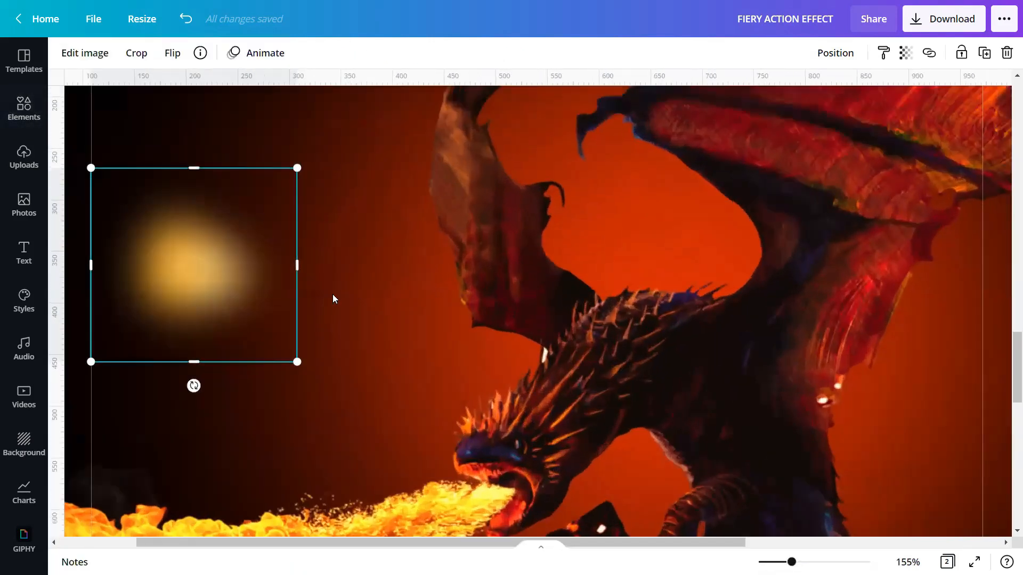
{"action": "left_click_drag", "start_coordinate": [222, 297], "coordinate": [457, 431]}
Step: Shrink the yellow glow to about 98 by 92 and place it right on the dragon's mouth
{"action": "scroll", "coordinate": [479, 346], "scroll_direction": "down", "scroll_amount": 3}
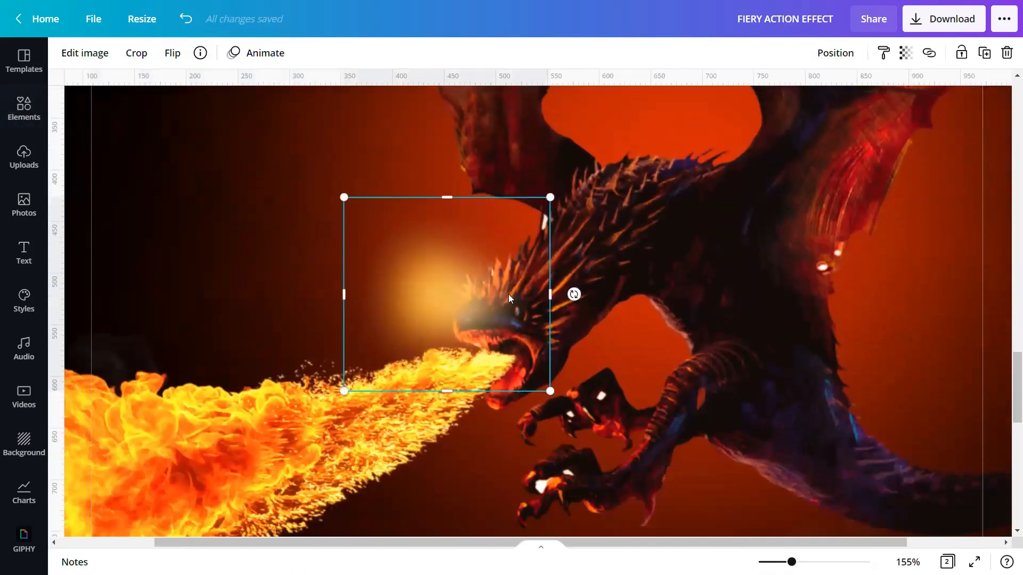
{"action": "left_click_drag", "start_coordinate": [537, 217], "coordinate": [434, 281]}
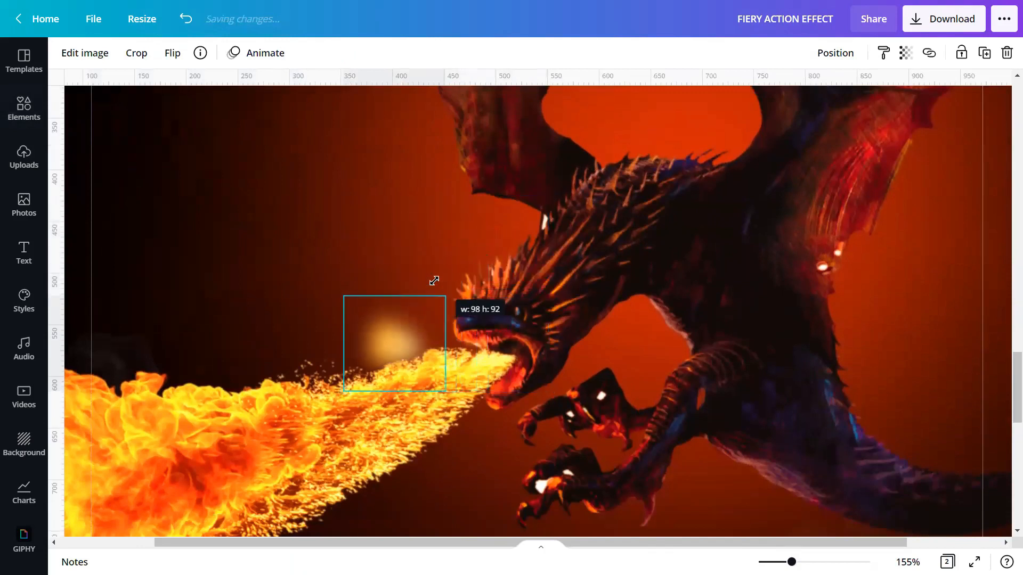
{"action": "left_click_drag", "start_coordinate": [393, 343], "coordinate": [501, 357]}
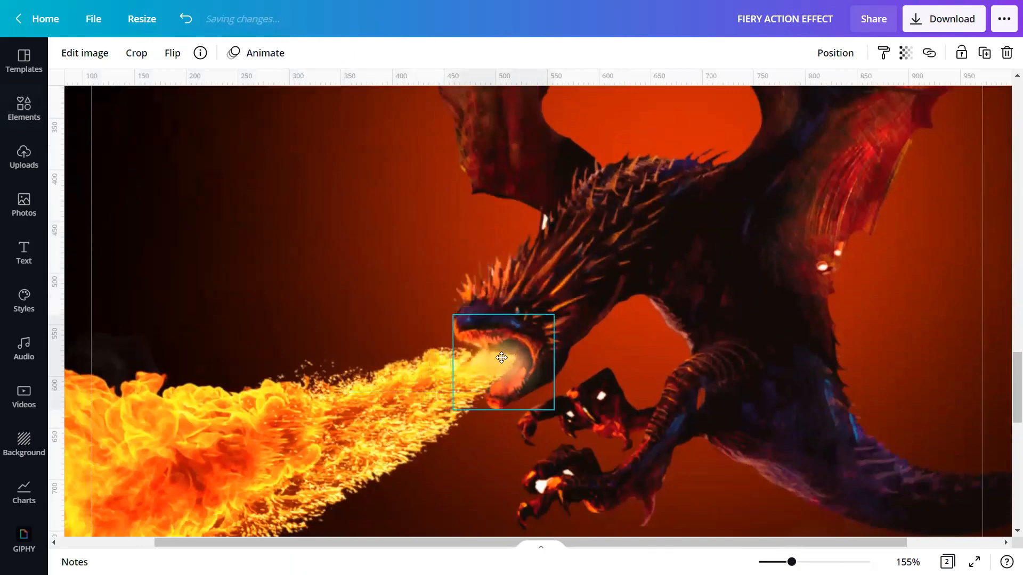
{"action": "left_click_drag", "start_coordinate": [536, 406], "coordinate": [537, 394]}
{"action": "left_click_drag", "start_coordinate": [477, 345], "coordinate": [489, 353]}
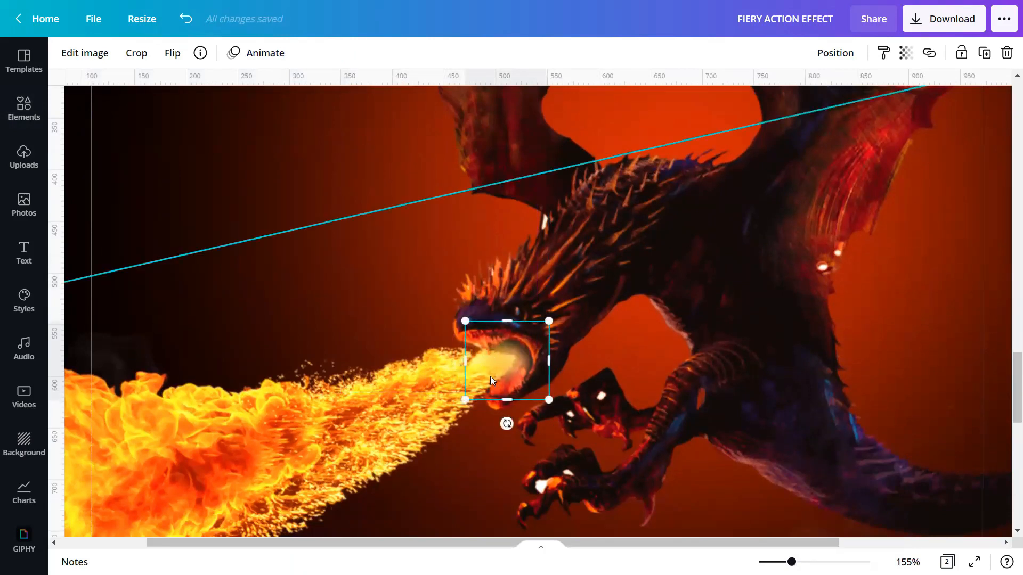
{"action": "left_click_drag", "start_coordinate": [792, 562], "coordinate": [763, 562]}
{"action": "left_click_drag", "start_coordinate": [767, 562], "coordinate": [768, 562]}
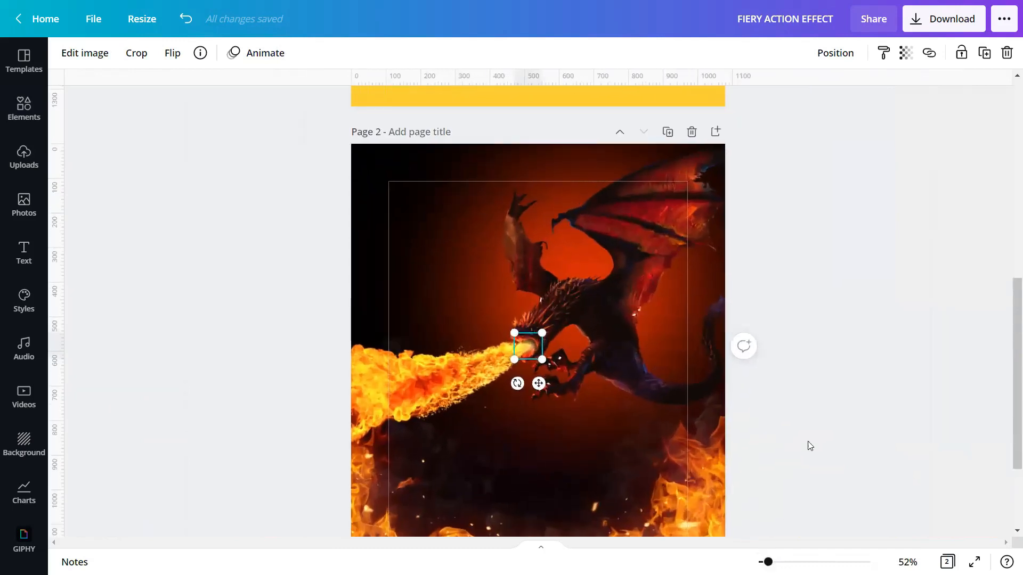
{"action": "left_click", "coordinate": [813, 427]}
{"action": "scroll", "coordinate": [813, 427], "scroll_direction": "down", "scroll_amount": 1}
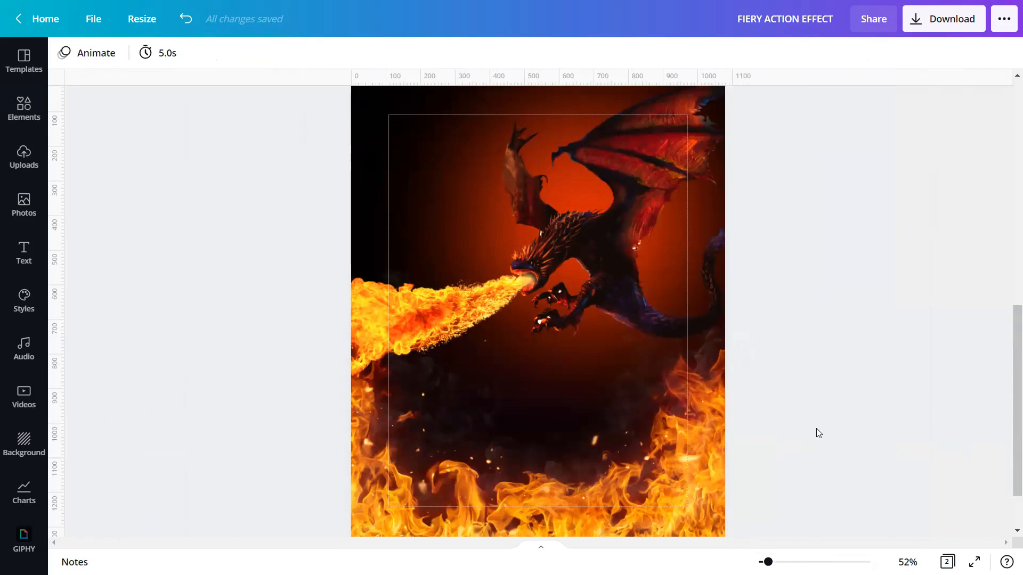
Step: Add a third page and fill its background with solid black
{"action": "scroll", "coordinate": [802, 383], "scroll_direction": "down", "scroll_amount": 2}
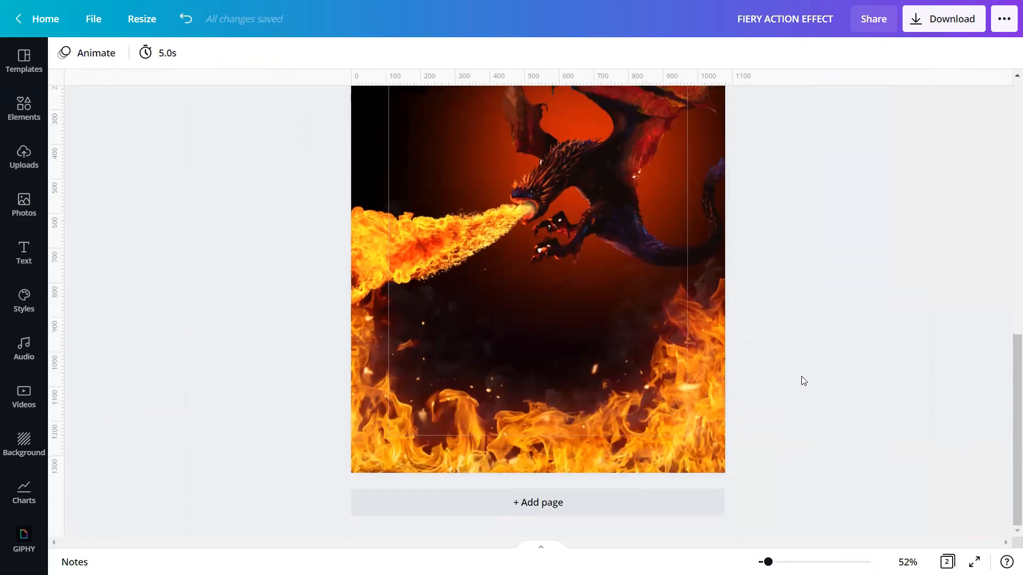
{"action": "left_click", "coordinate": [591, 501]}
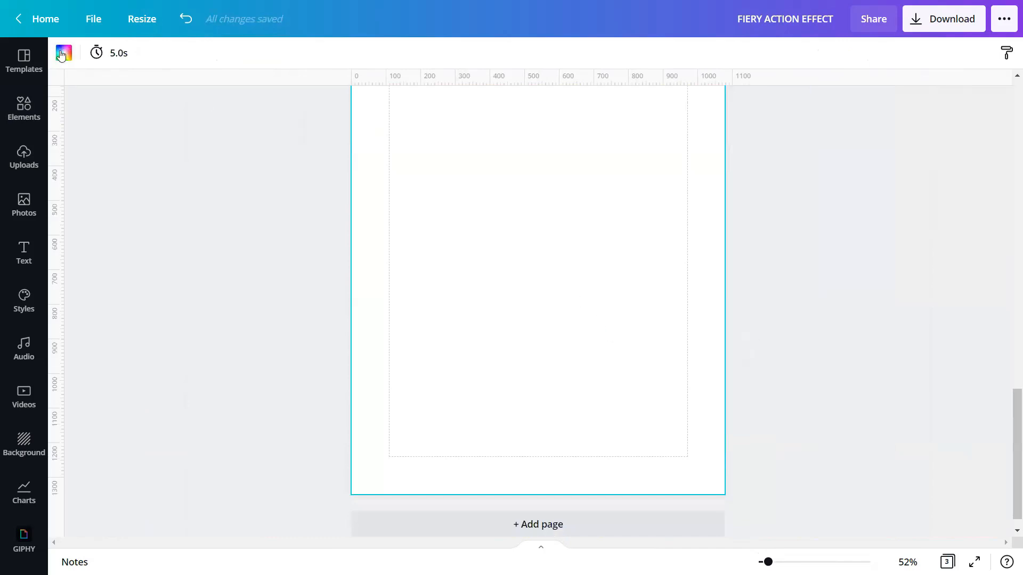
{"action": "left_click", "coordinate": [62, 54]}
{"action": "left_click", "coordinate": [78, 413]}
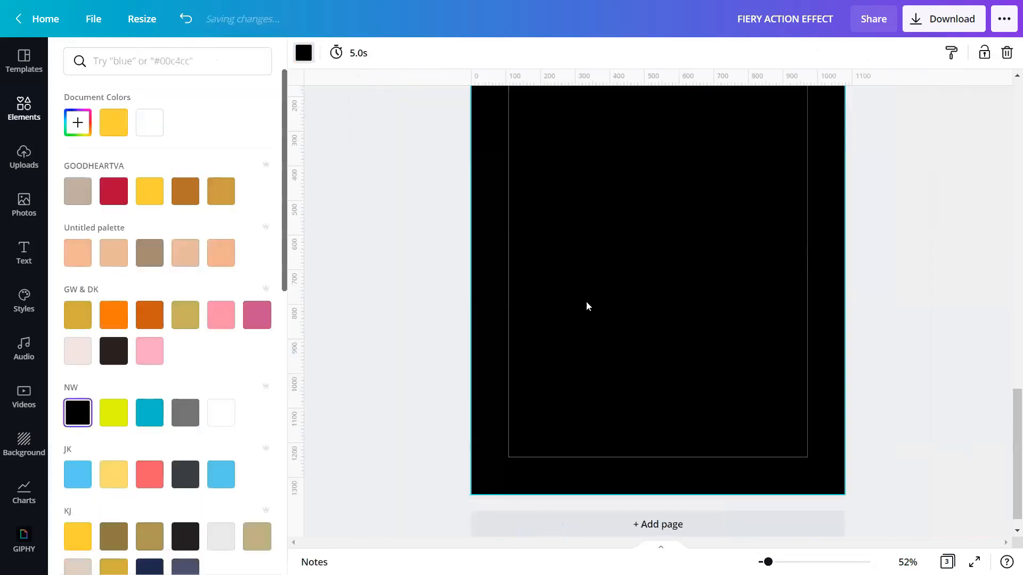
{"action": "left_click", "coordinate": [387, 260]}
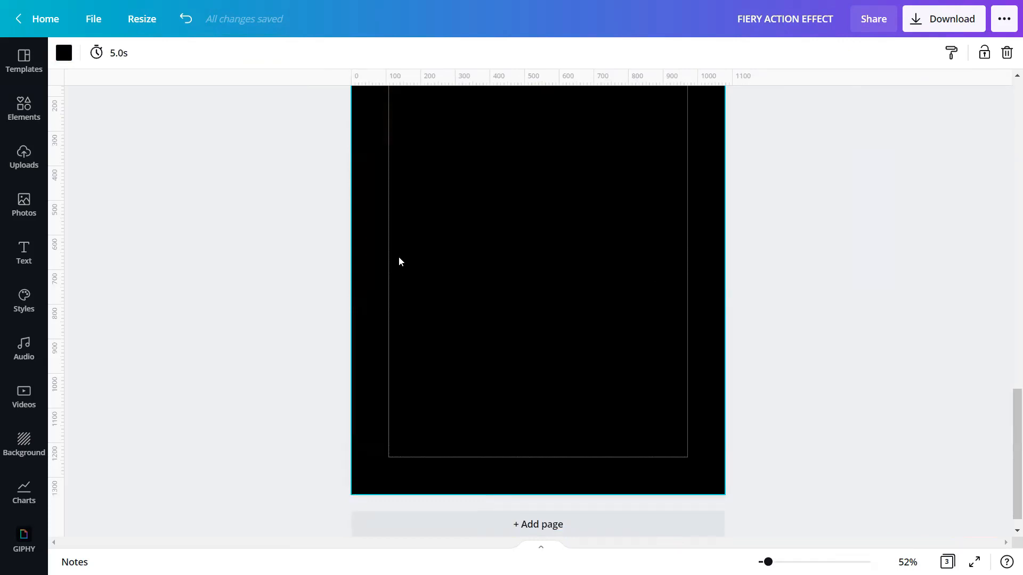
{"action": "left_click", "coordinate": [24, 109]}
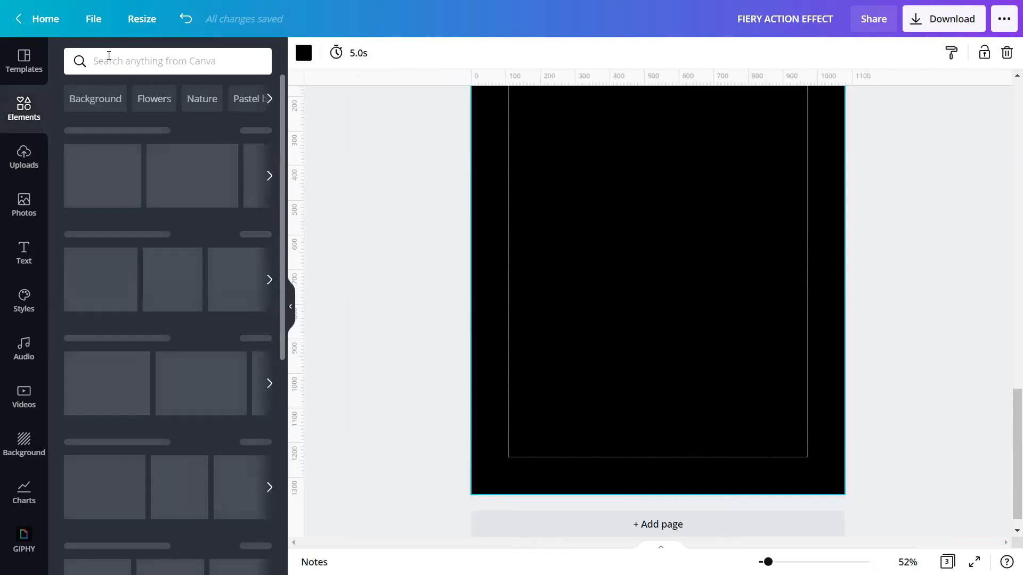
{"action": "left_click", "coordinate": [112, 63]}
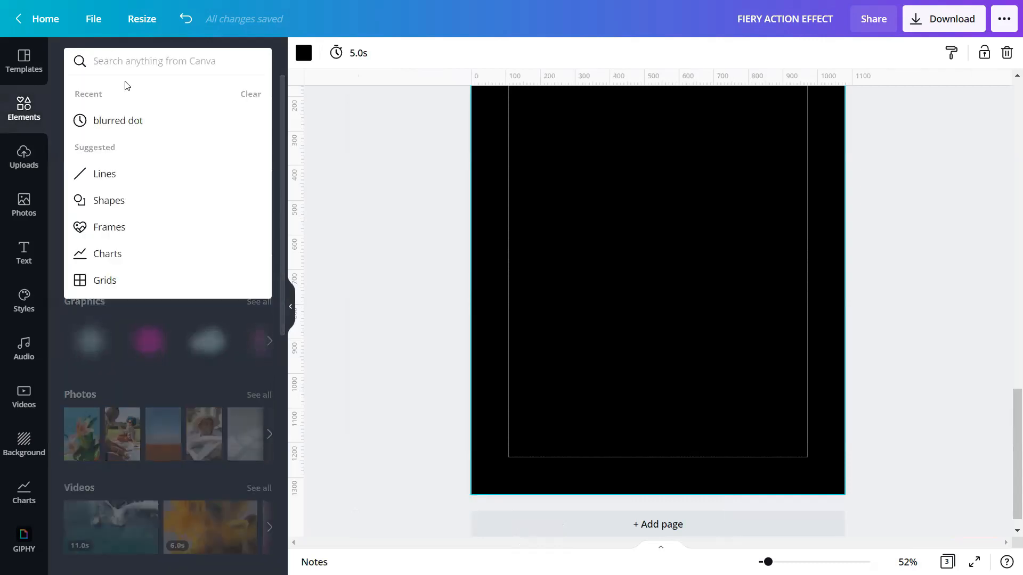
{"action": "type", "text": "RE"}
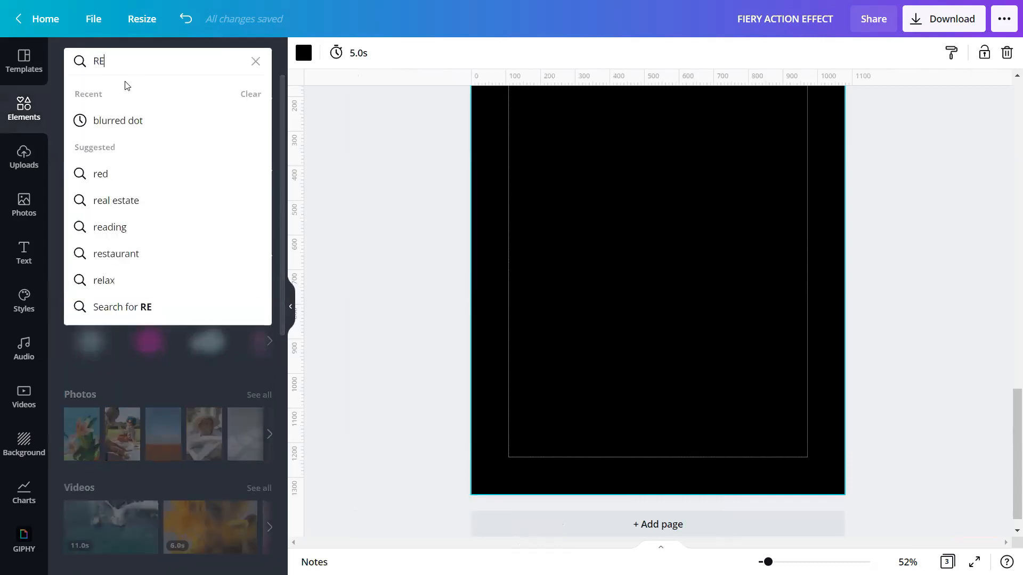
{"action": "type", "text": "ALISTIC FIRE"}
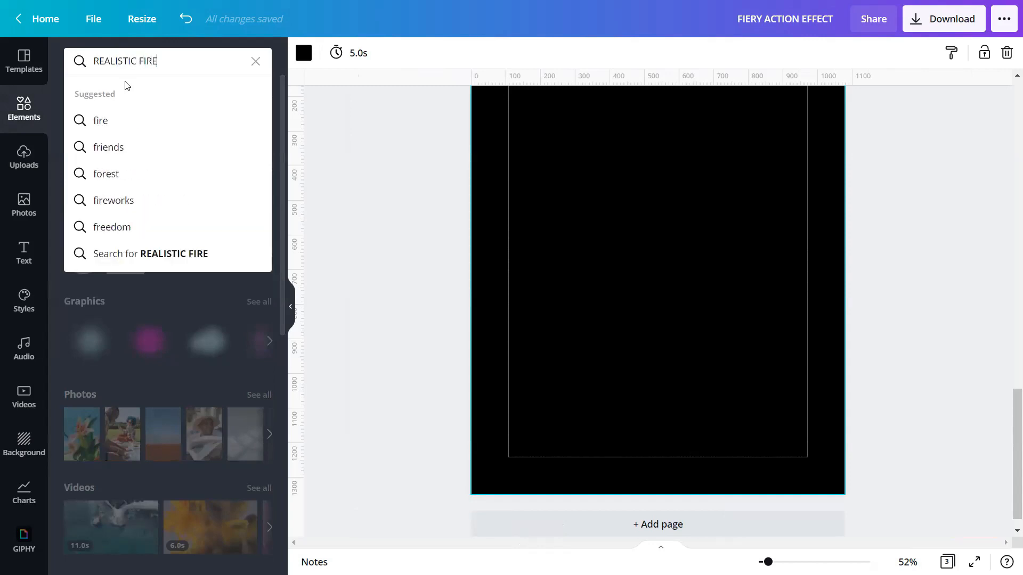
{"action": "key", "text": "Return"}
{"action": "left_click", "coordinate": [174, 97]}
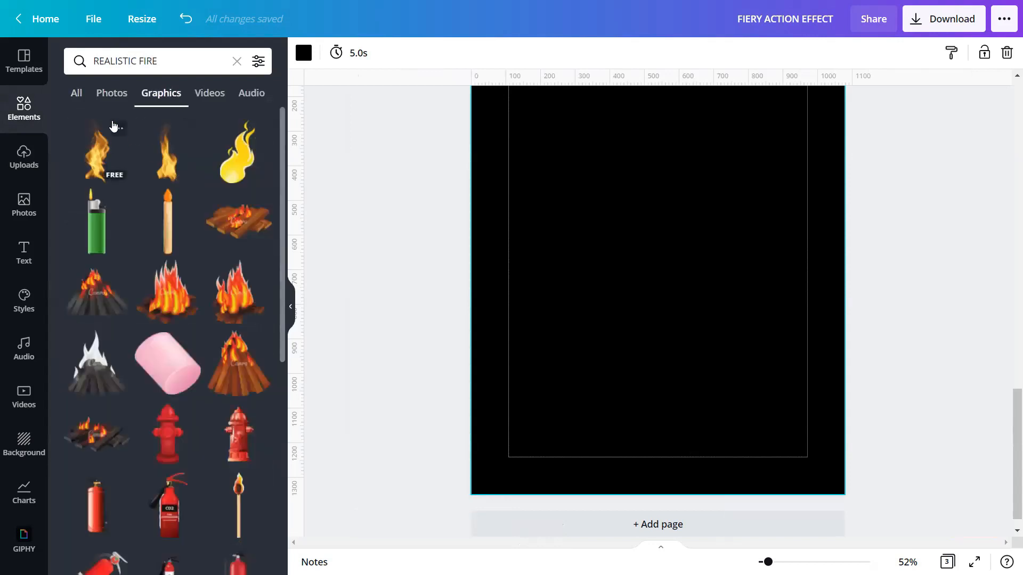
{"action": "left_click", "coordinate": [118, 128]}
{"action": "left_click", "coordinate": [152, 132]}
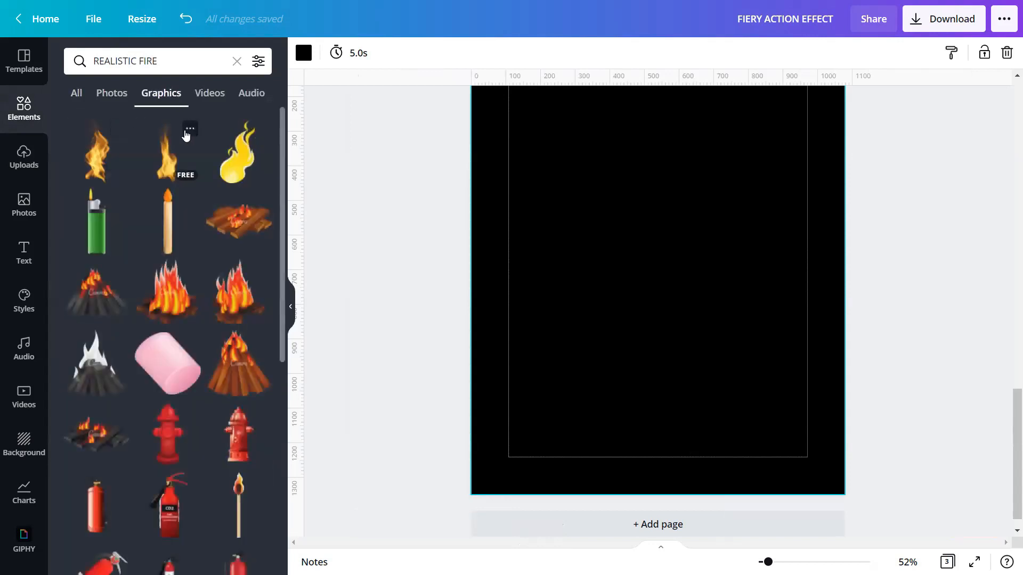
{"action": "left_click", "coordinate": [190, 133]}
{"action": "left_click", "coordinate": [105, 156]}
{"action": "left_click", "coordinate": [106, 157]}
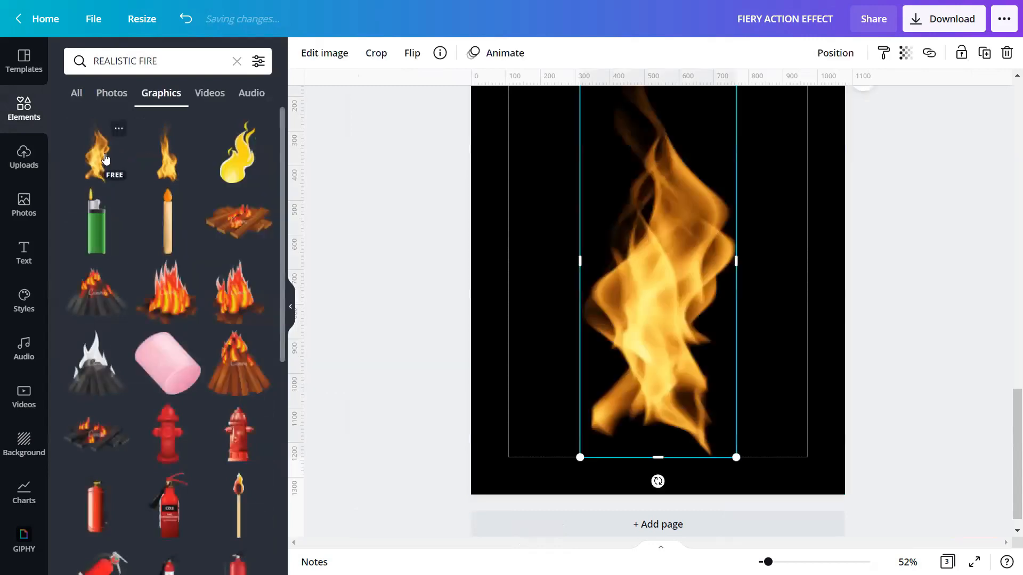
{"action": "left_click", "coordinate": [171, 162]}
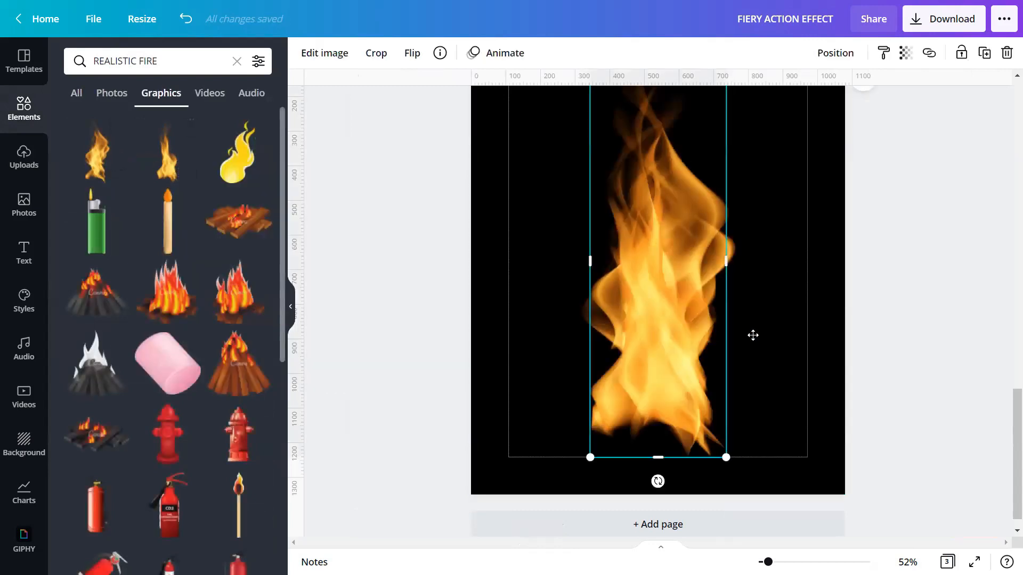
{"action": "left_click_drag", "start_coordinate": [625, 335], "coordinate": [751, 337]}
{"action": "left_click_drag", "start_coordinate": [663, 323], "coordinate": [591, 315]}
{"action": "left_click", "coordinate": [745, 317]}
{"action": "left_click_drag", "start_coordinate": [744, 315], "coordinate": [709, 306]}
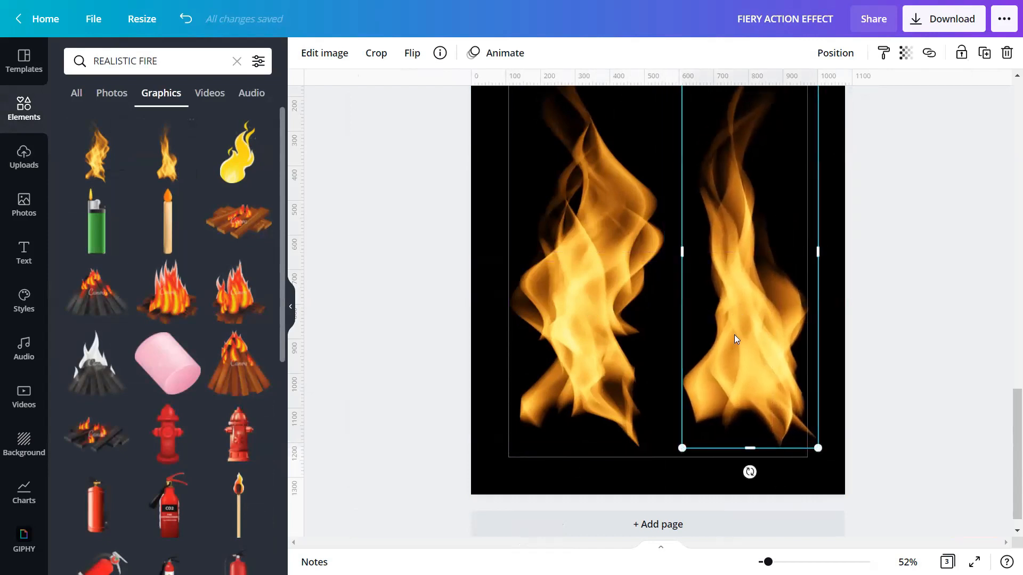
{"action": "key", "text": "Delete"}
{"action": "left_click", "coordinate": [594, 291]}
{"action": "key", "text": "Delete"}
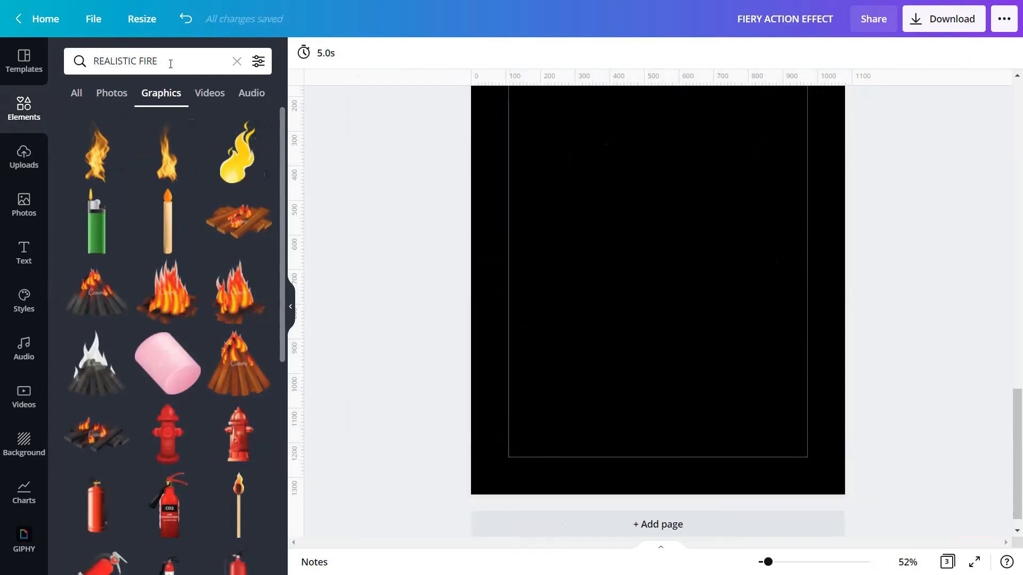
Step: Search graphics for 'ORANGE FLAME ILLUSTRATION', add the thin orange flame, then delete it
{"action": "left_click", "coordinate": [236, 61]}
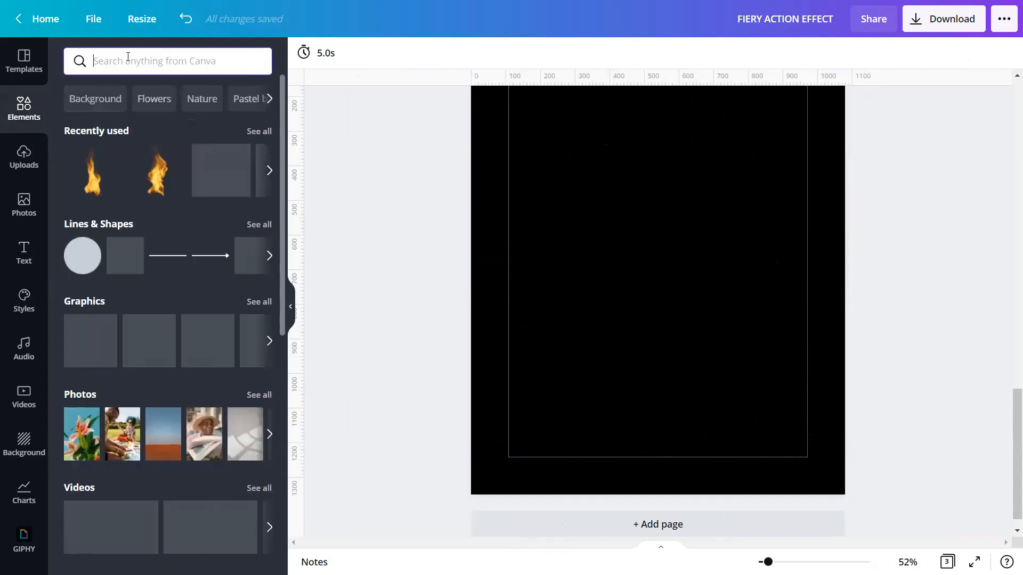
{"action": "type", "text": "OR"}
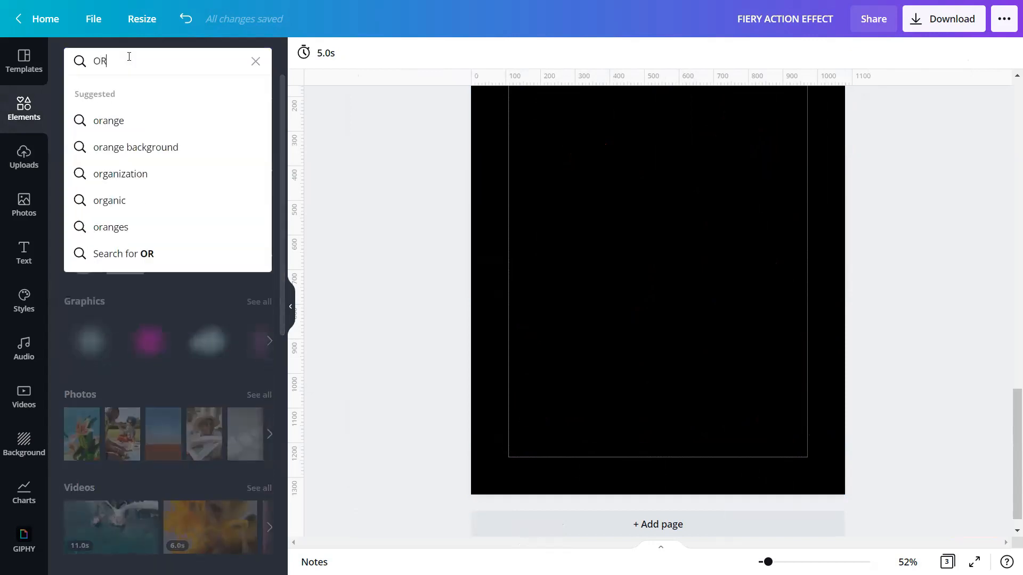
{"action": "type", "text": "ANGE FL"}
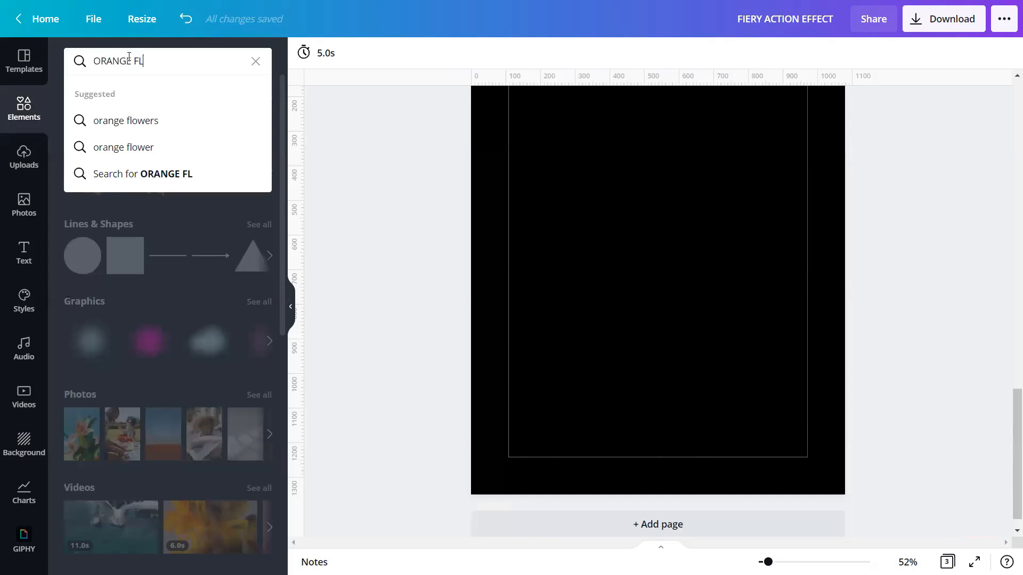
{"action": "type", "text": "AME ILLUSTRATIO"}
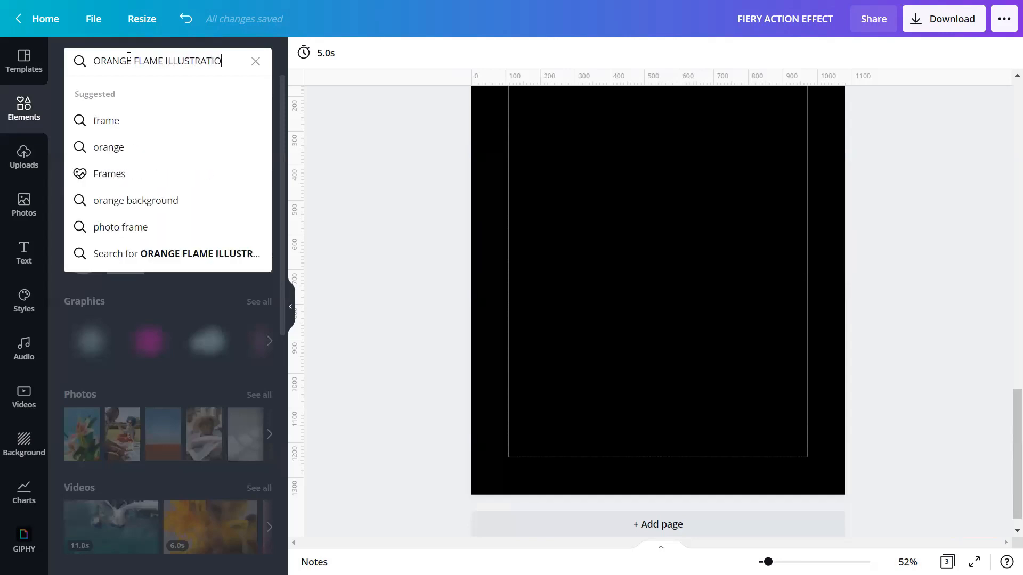
{"action": "type", "text": "N"}
{"action": "key", "text": "Return"}
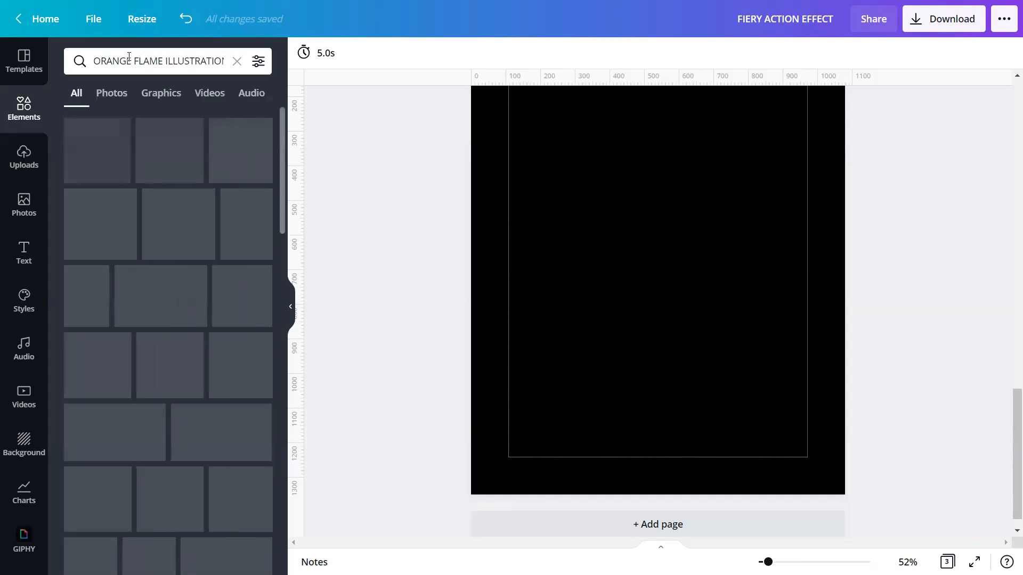
{"action": "left_click", "coordinate": [169, 100]}
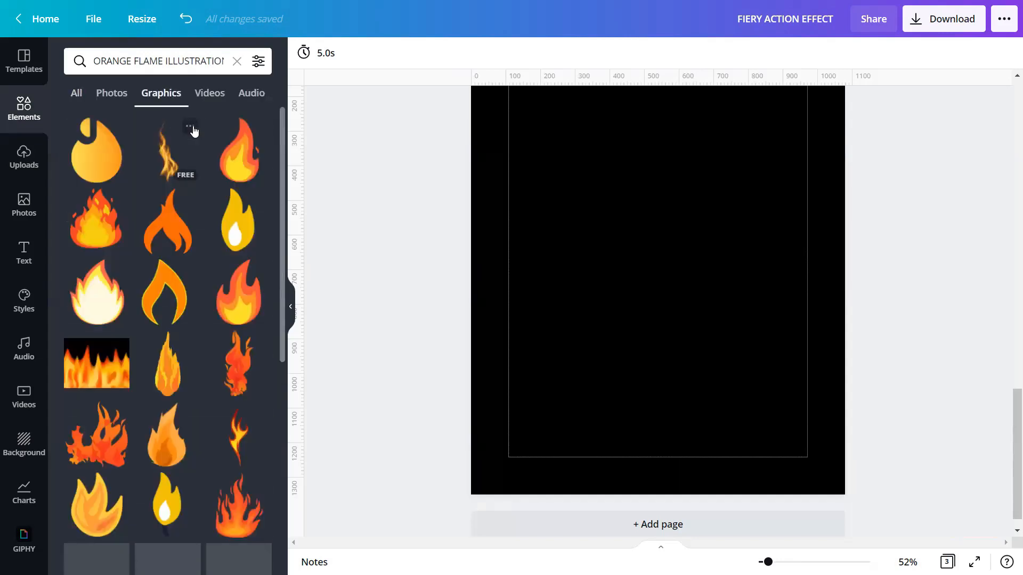
{"action": "left_click", "coordinate": [190, 128]}
{"action": "left_click", "coordinate": [190, 129]}
{"action": "left_click", "coordinate": [171, 163]}
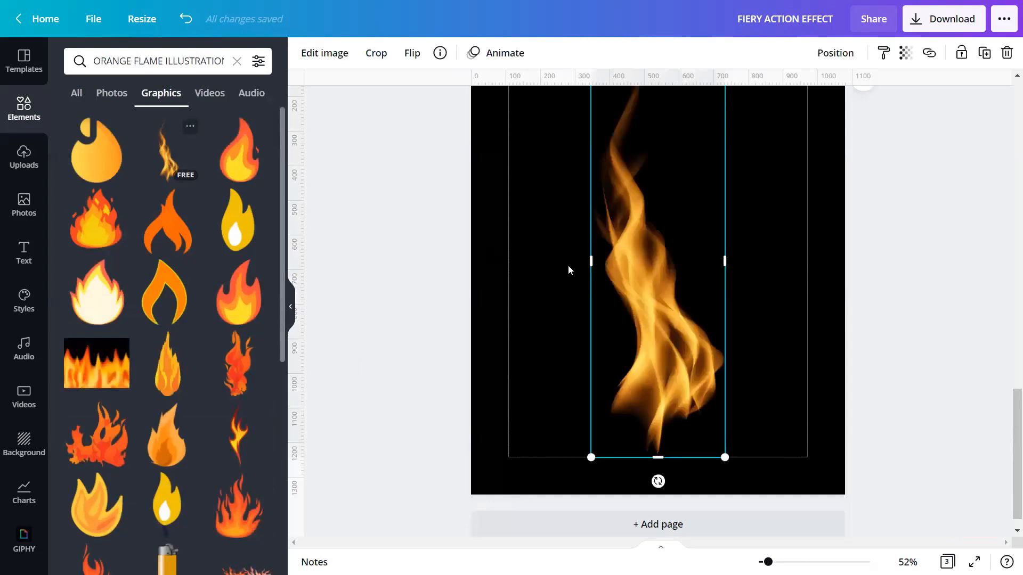
{"action": "key", "text": "Delete"}
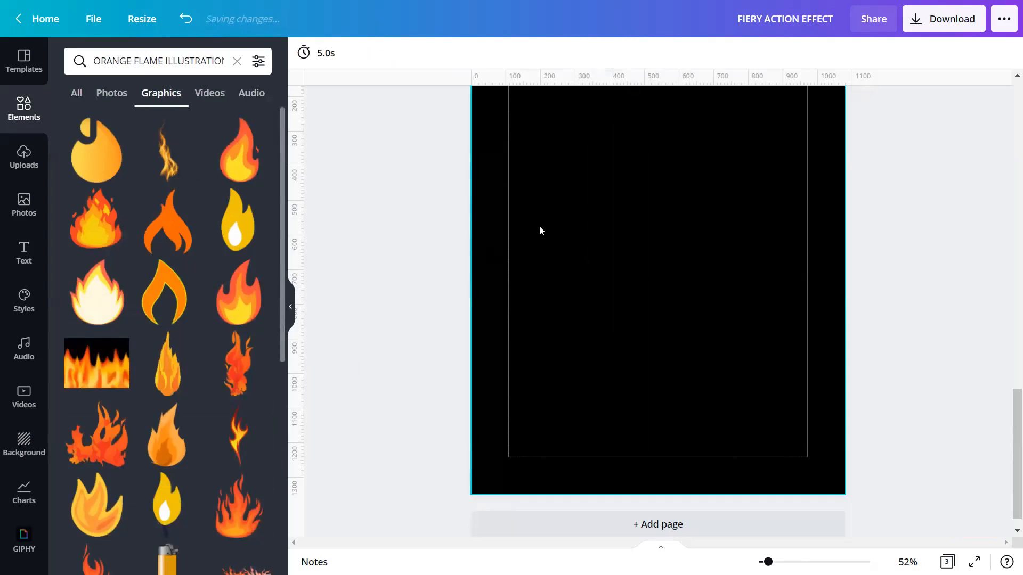
Step: Search graphics for 'FIRE ICON' and add the tall realistic flame to the page
{"action": "left_click", "coordinate": [236, 61]}
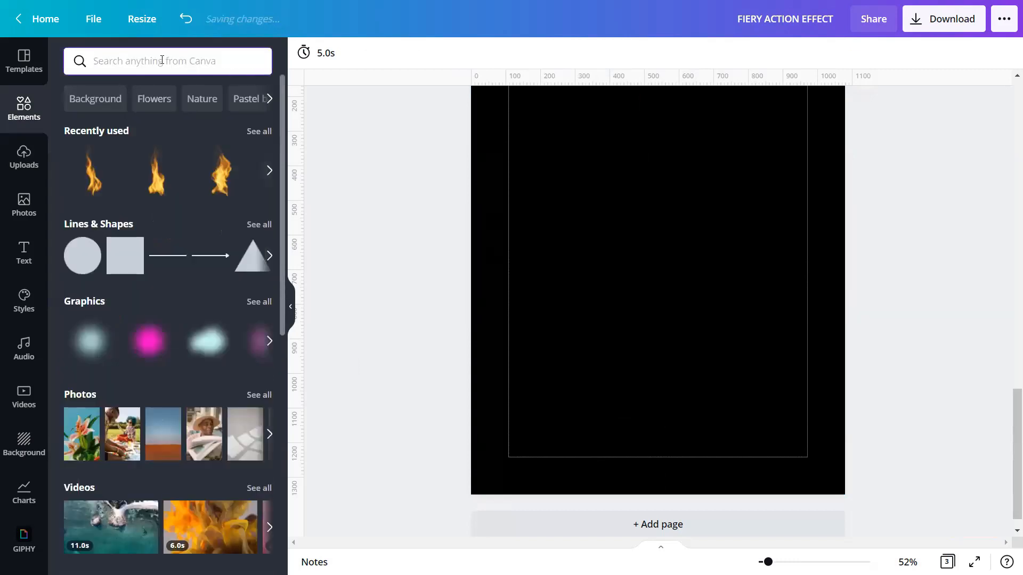
{"action": "type", "text": "FIRE ICON"}
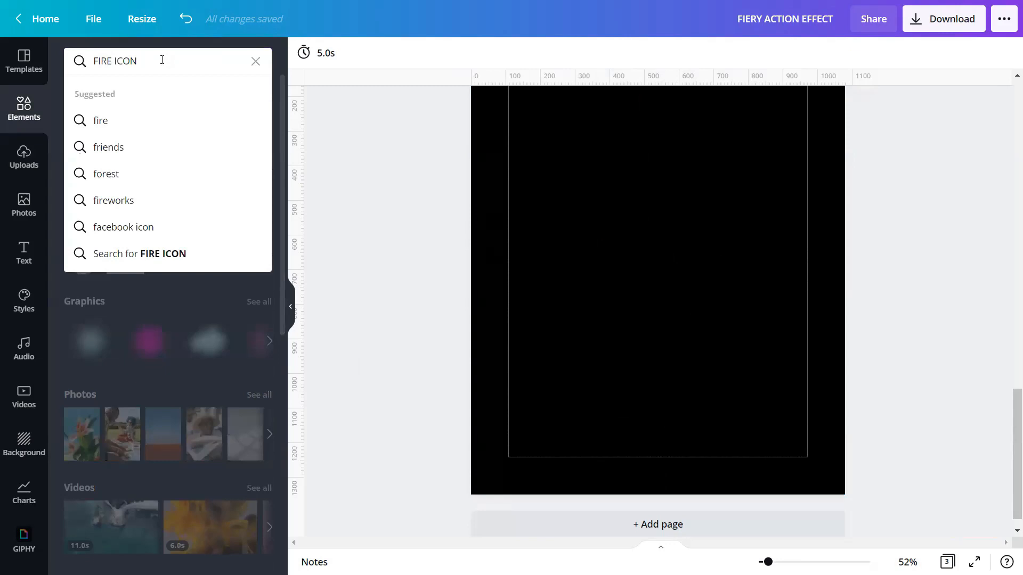
{"action": "key", "text": "Return"}
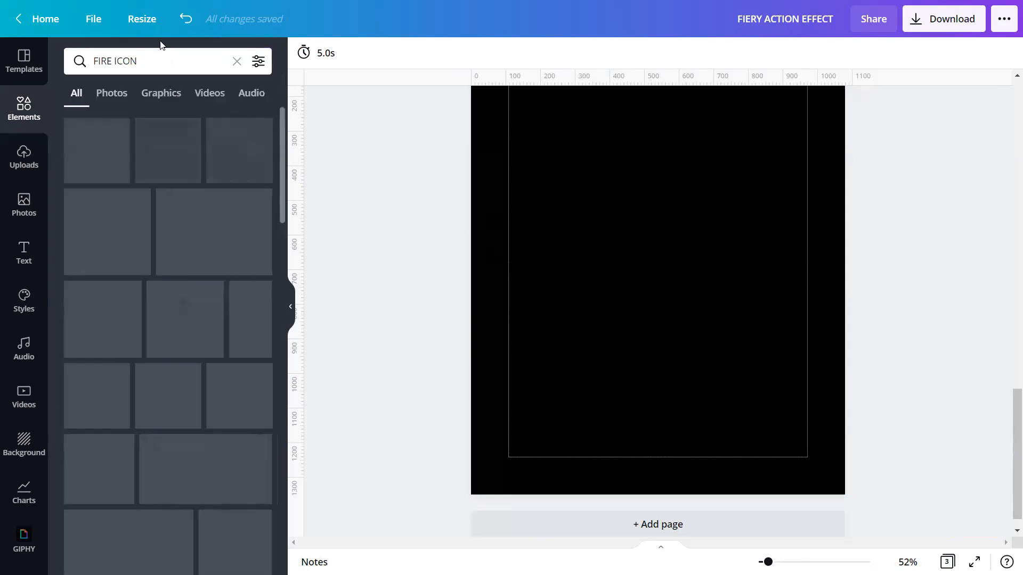
{"action": "left_click", "coordinate": [162, 93]}
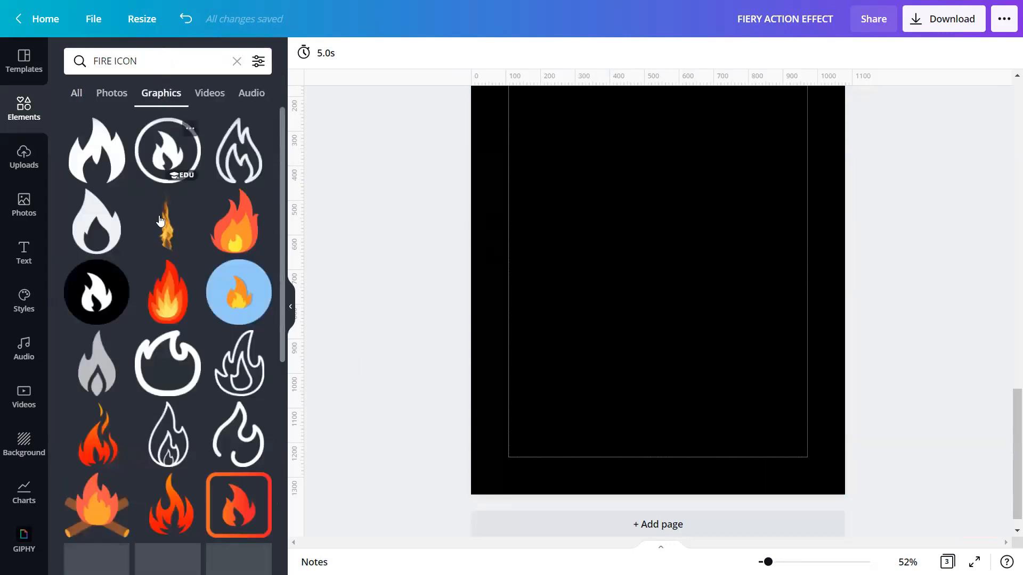
{"action": "left_click", "coordinate": [190, 201]}
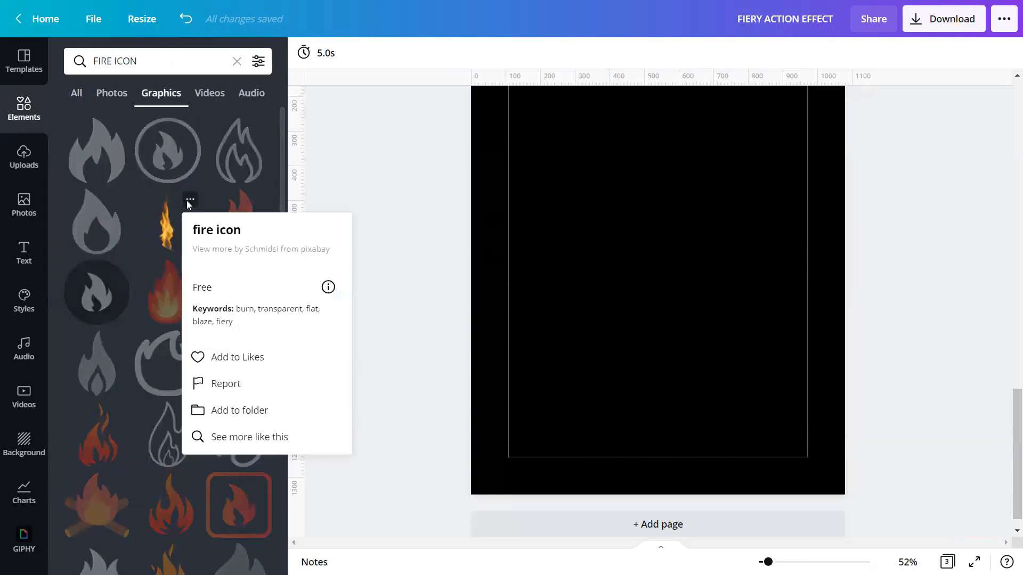
{"action": "left_click", "coordinate": [170, 228]}
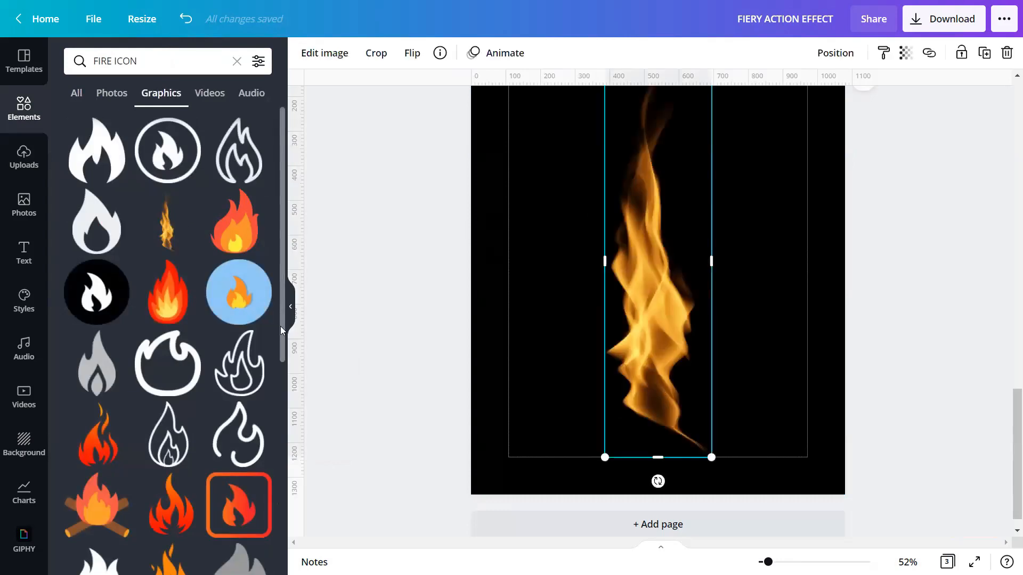
Step: Hide the element browser, delete the trial flame, and remove the empty third page
{"action": "left_click", "coordinate": [290, 306]}
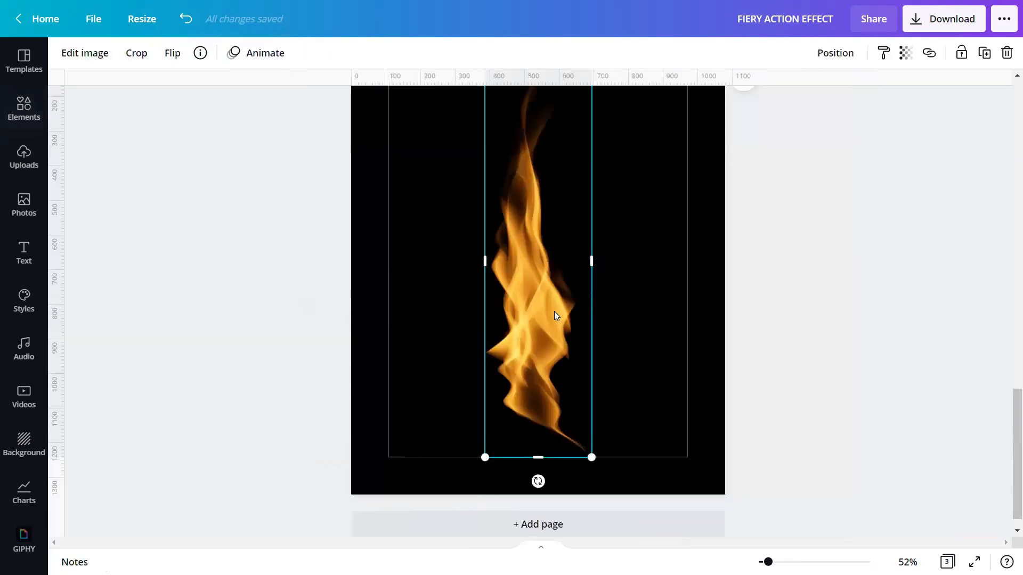
{"action": "key", "text": "Delete"}
{"action": "scroll", "coordinate": [696, 232], "scroll_direction": "up", "scroll_amount": 3}
{"action": "left_click", "coordinate": [691, 148]}
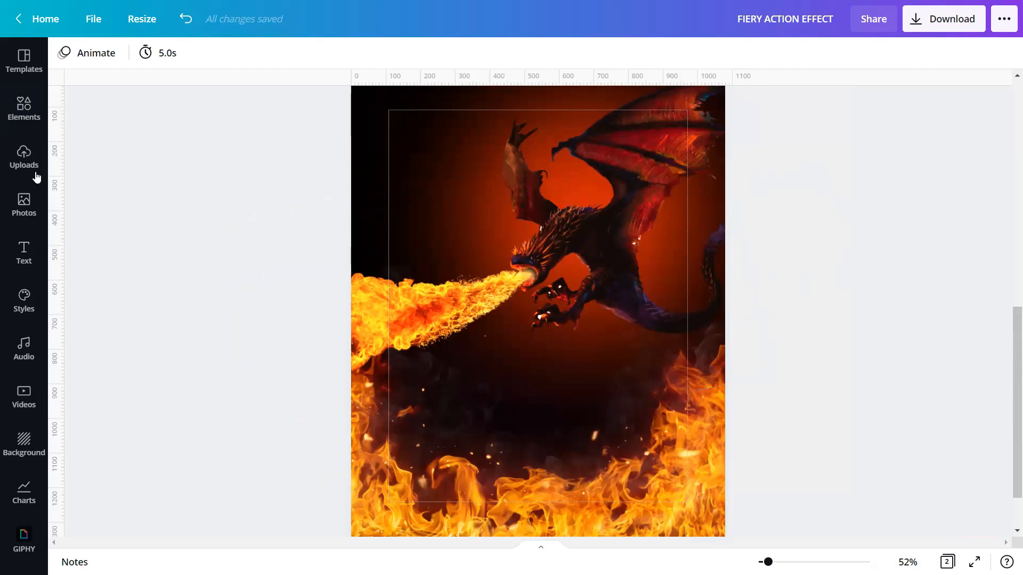
Step: Add the uploaded ember sparks image and stretch it to cover the whole page
{"action": "left_click", "coordinate": [24, 151]}
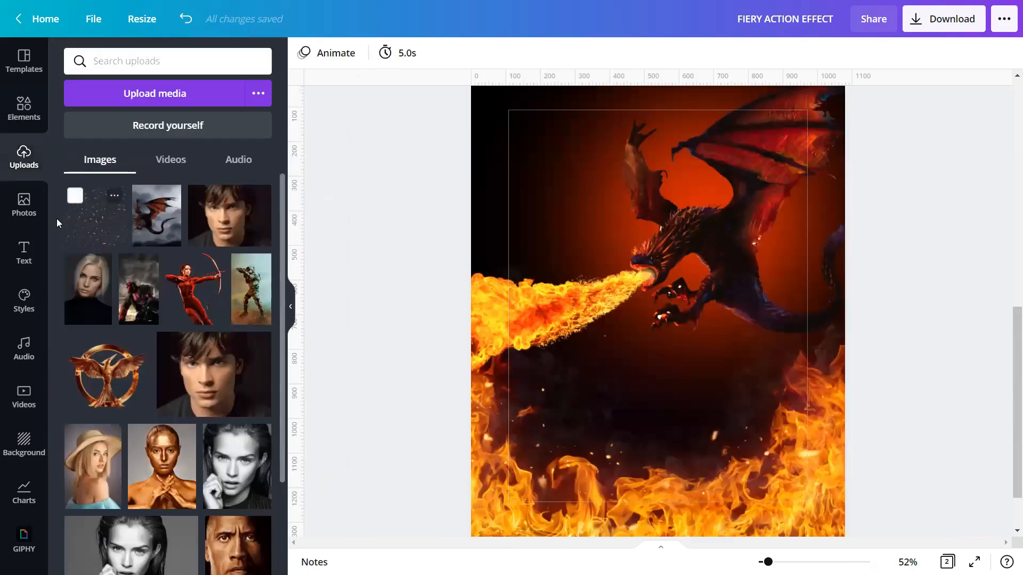
{"action": "left_click", "coordinate": [87, 221]}
{"action": "left_click", "coordinate": [287, 306]}
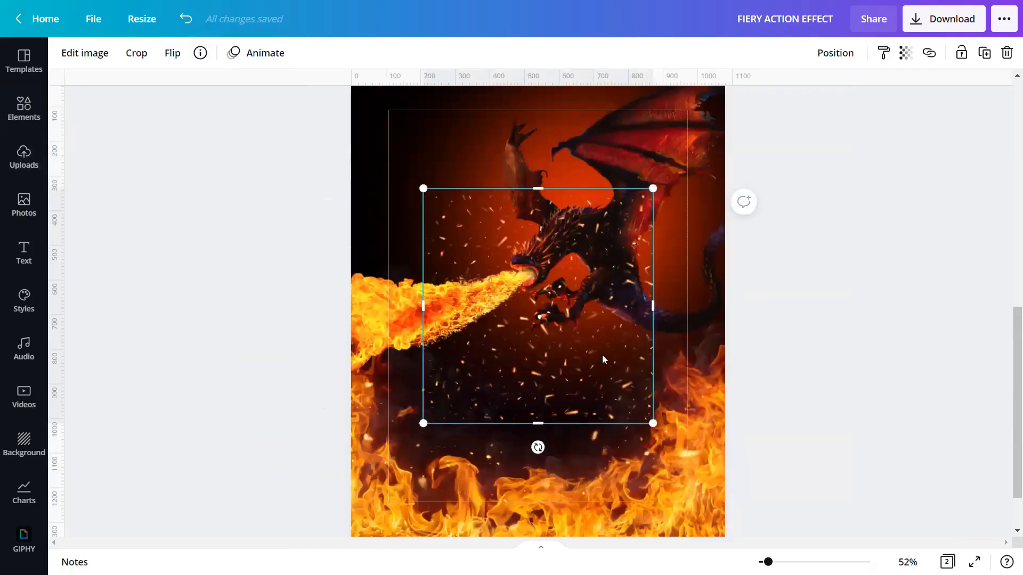
{"action": "left_click_drag", "start_coordinate": [652, 423], "coordinate": [765, 549]}
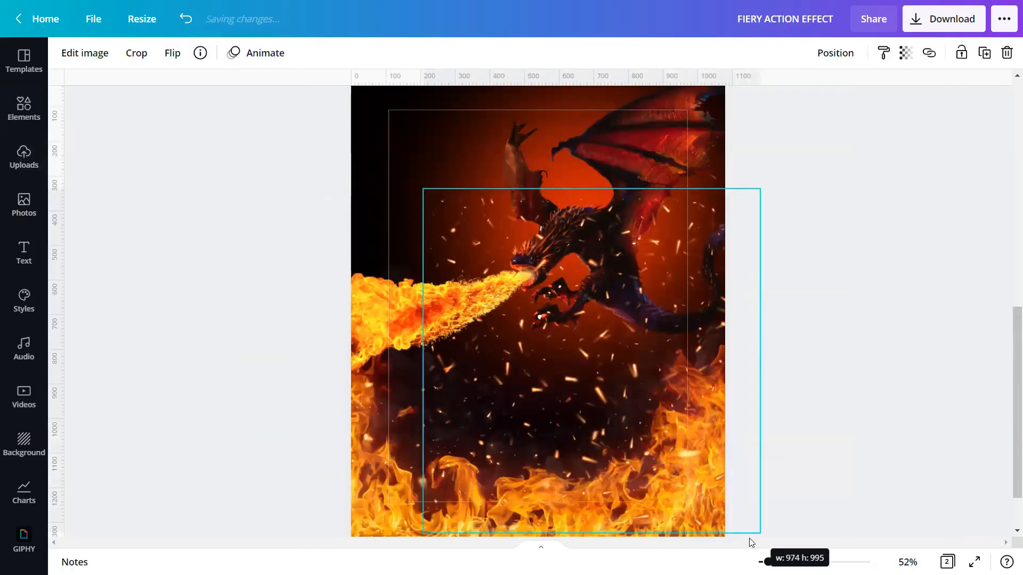
{"action": "left_click_drag", "start_coordinate": [423, 188], "coordinate": [320, 83]}
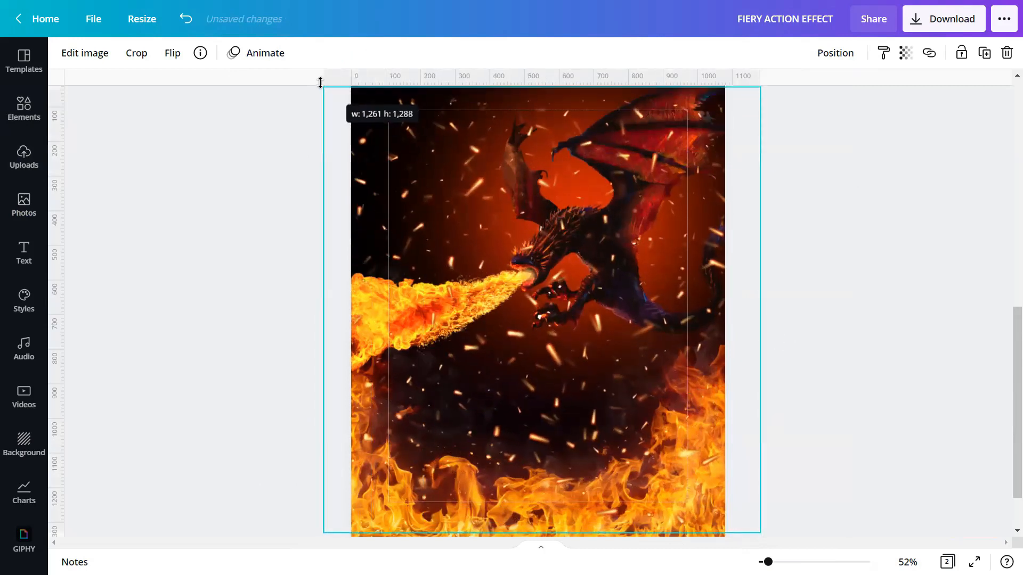
{"action": "scroll", "coordinate": [461, 200], "scroll_direction": "up", "scroll_amount": 1}
{"action": "left_click_drag", "start_coordinate": [320, 149], "coordinate": [303, 134]}
Step: Send the sparks image behind the dragon layers and preview the poster full screen
{"action": "scroll", "coordinate": [552, 277], "scroll_direction": "down", "scroll_amount": 1}
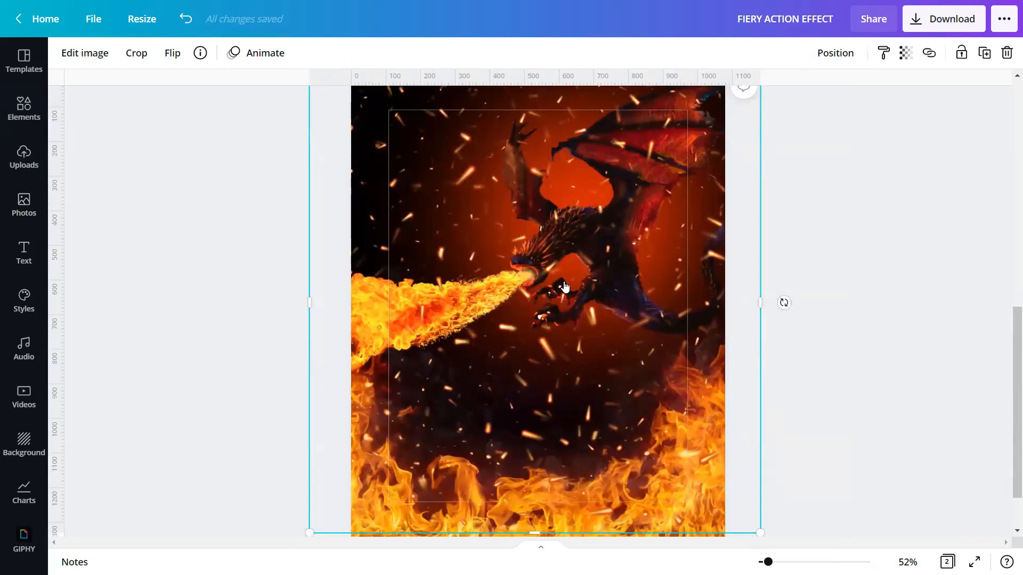
{"action": "right_click", "coordinate": [556, 289]}
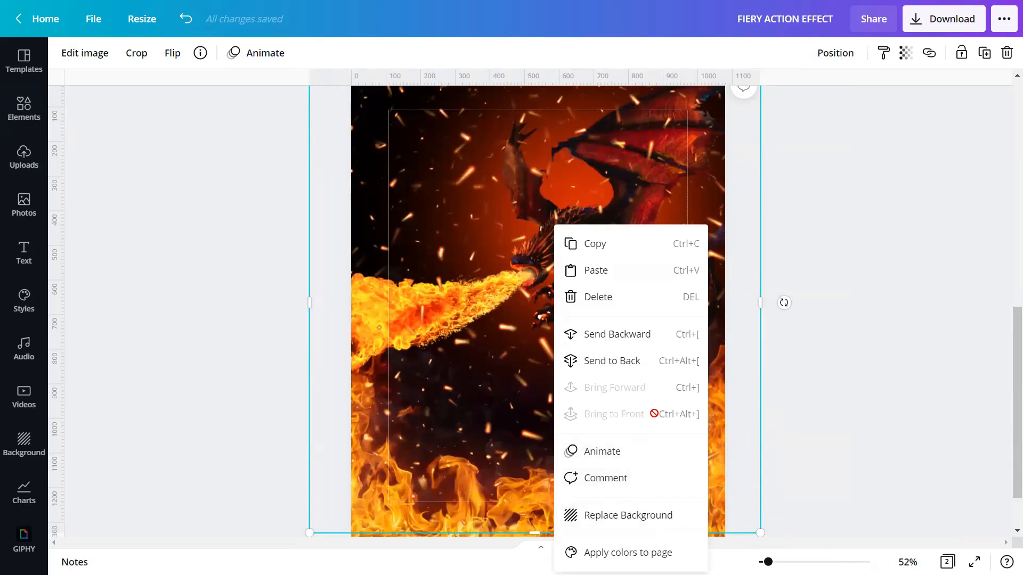
{"action": "left_click", "coordinate": [631, 364]}
{"action": "left_click", "coordinate": [848, 340]}
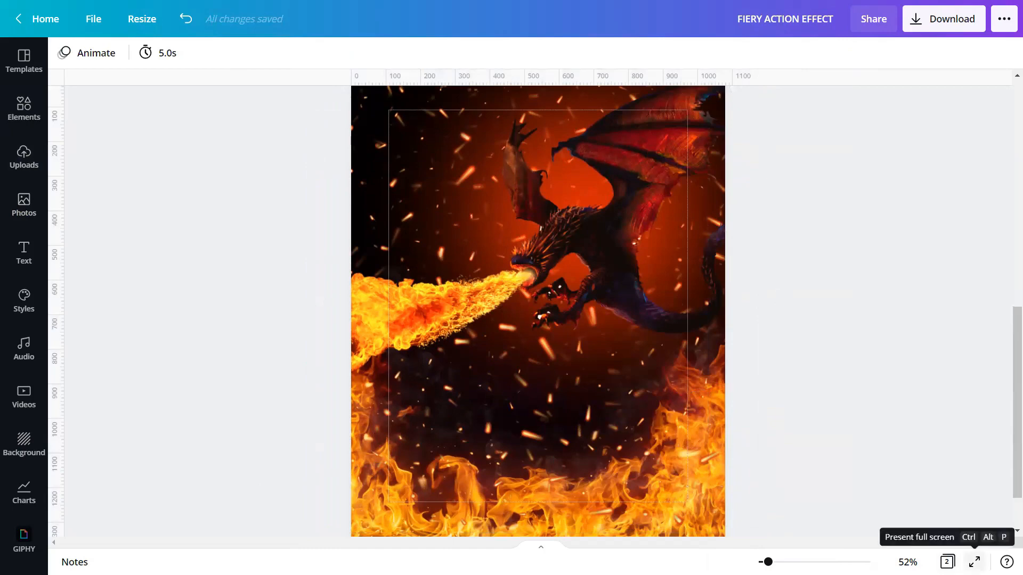
{"action": "left_click", "coordinate": [975, 562]}
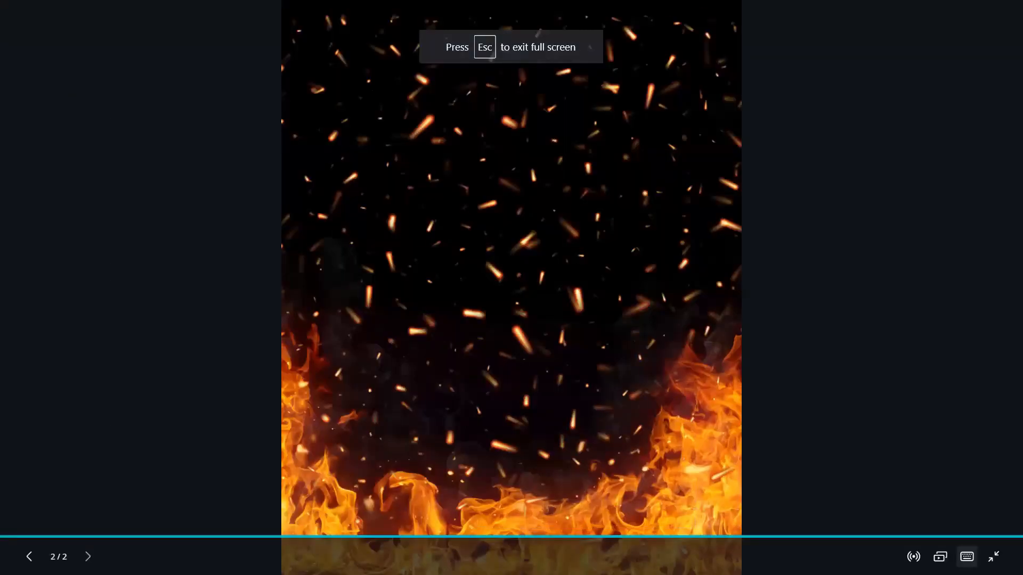